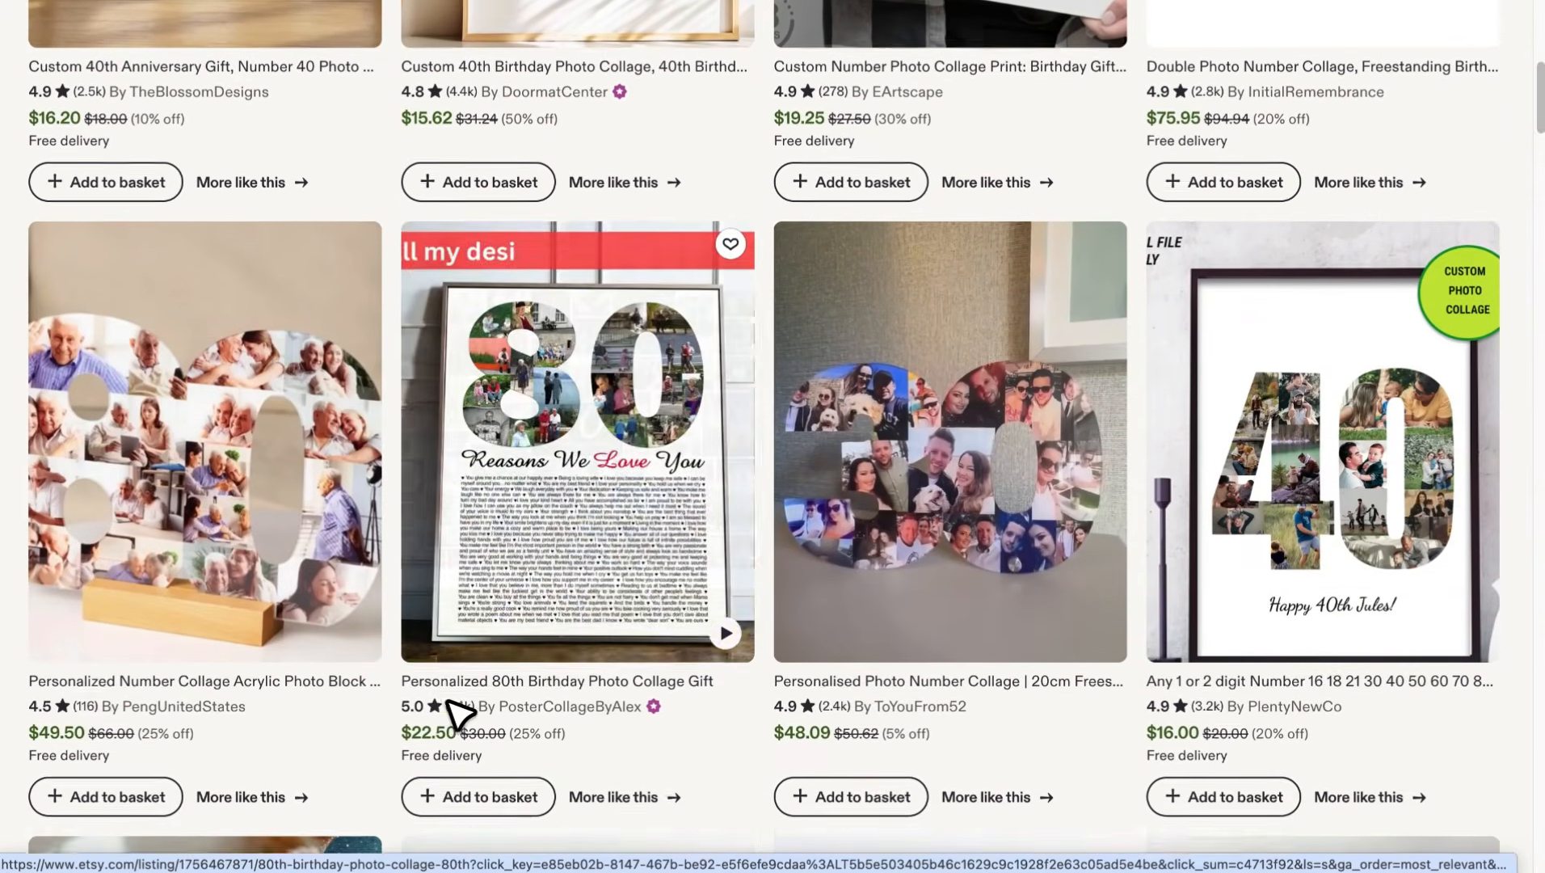
pyautogui.scroll(-1, 459, 715)
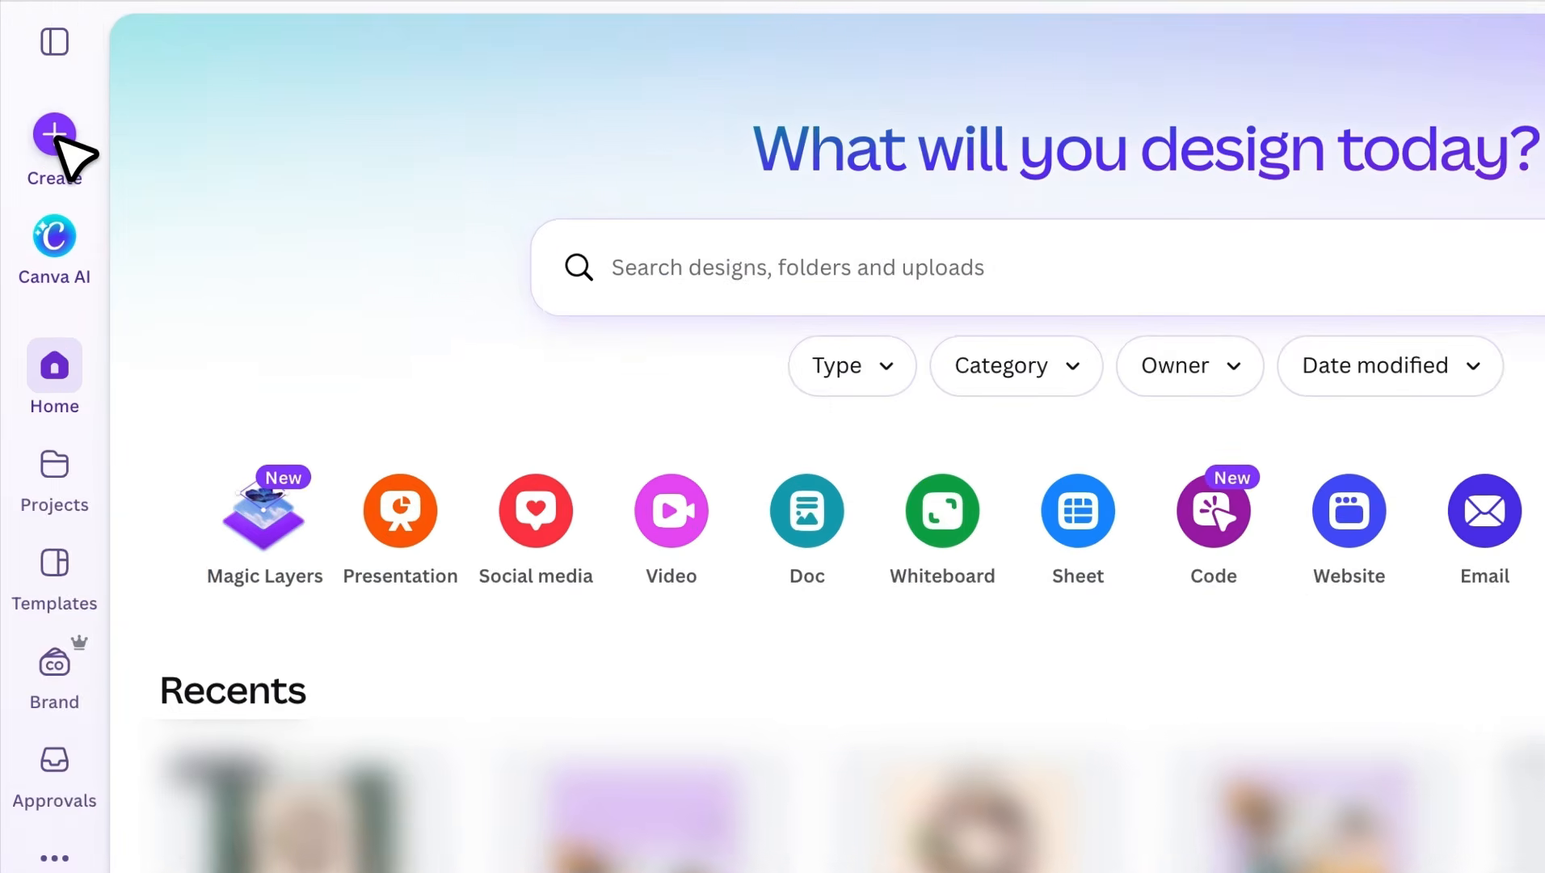
# - Create a blank Poster (Portrait A2, 42 × 59.4 cm) design by searching 'a2'
pyautogui.click(38, 94)
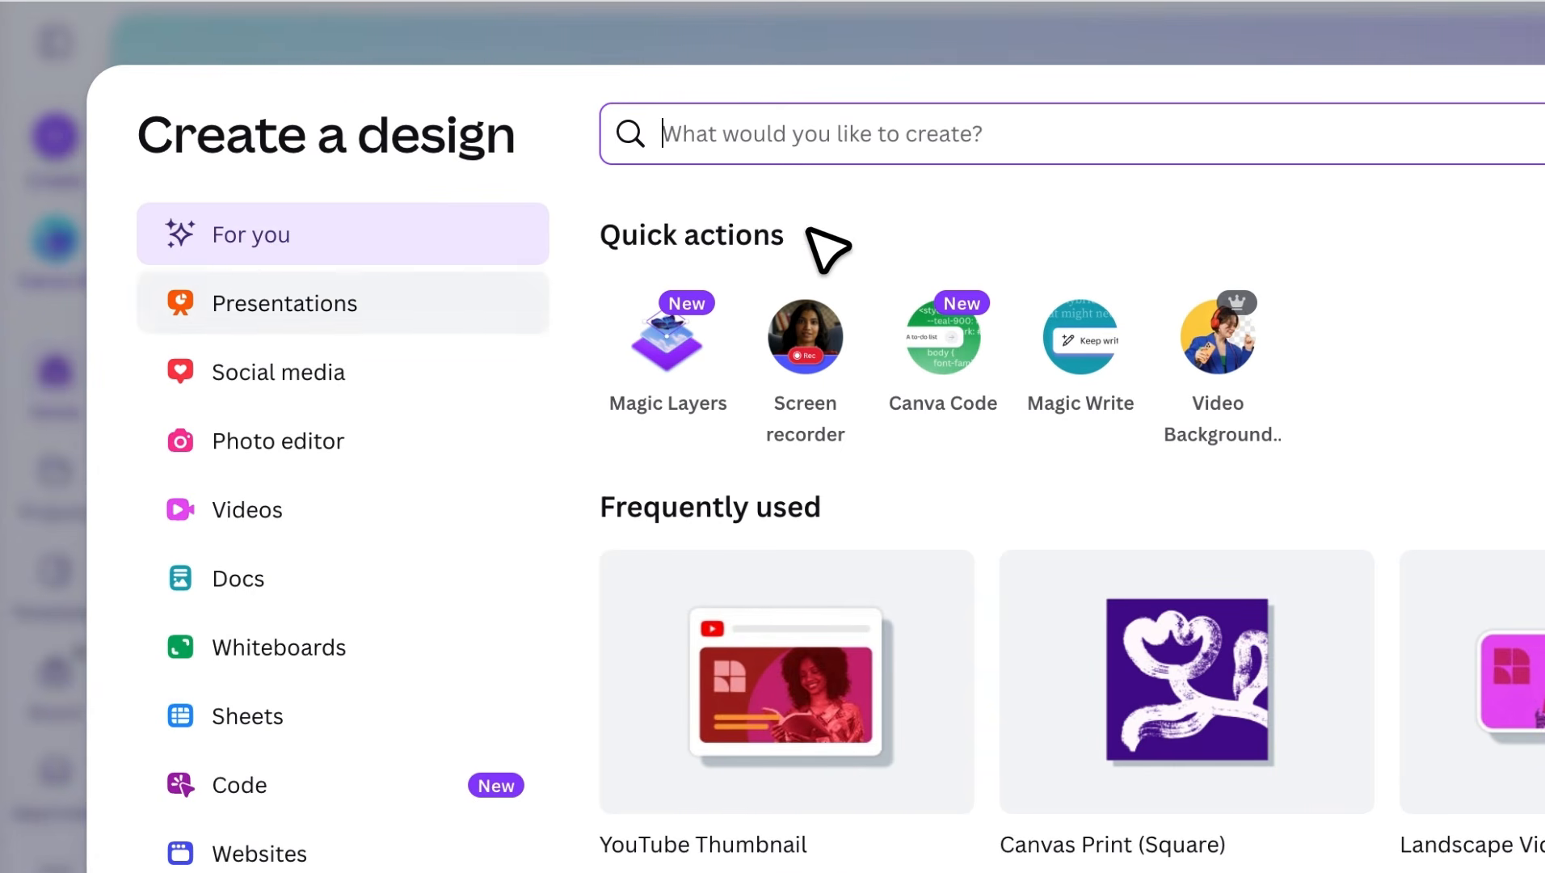
pyautogui.write('a2')
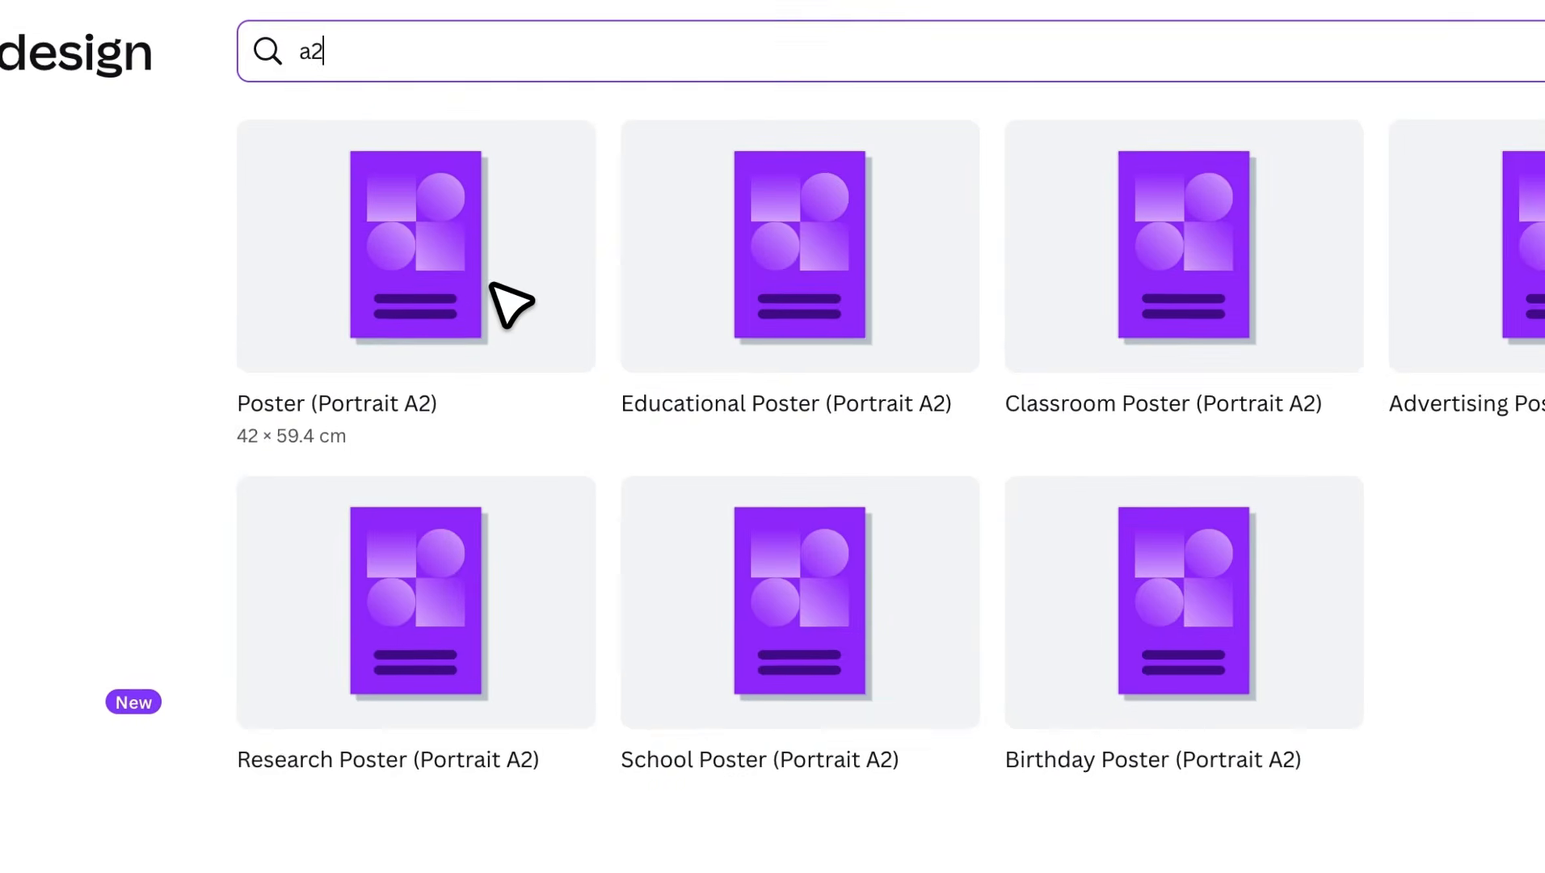
pyautogui.click(441, 255)
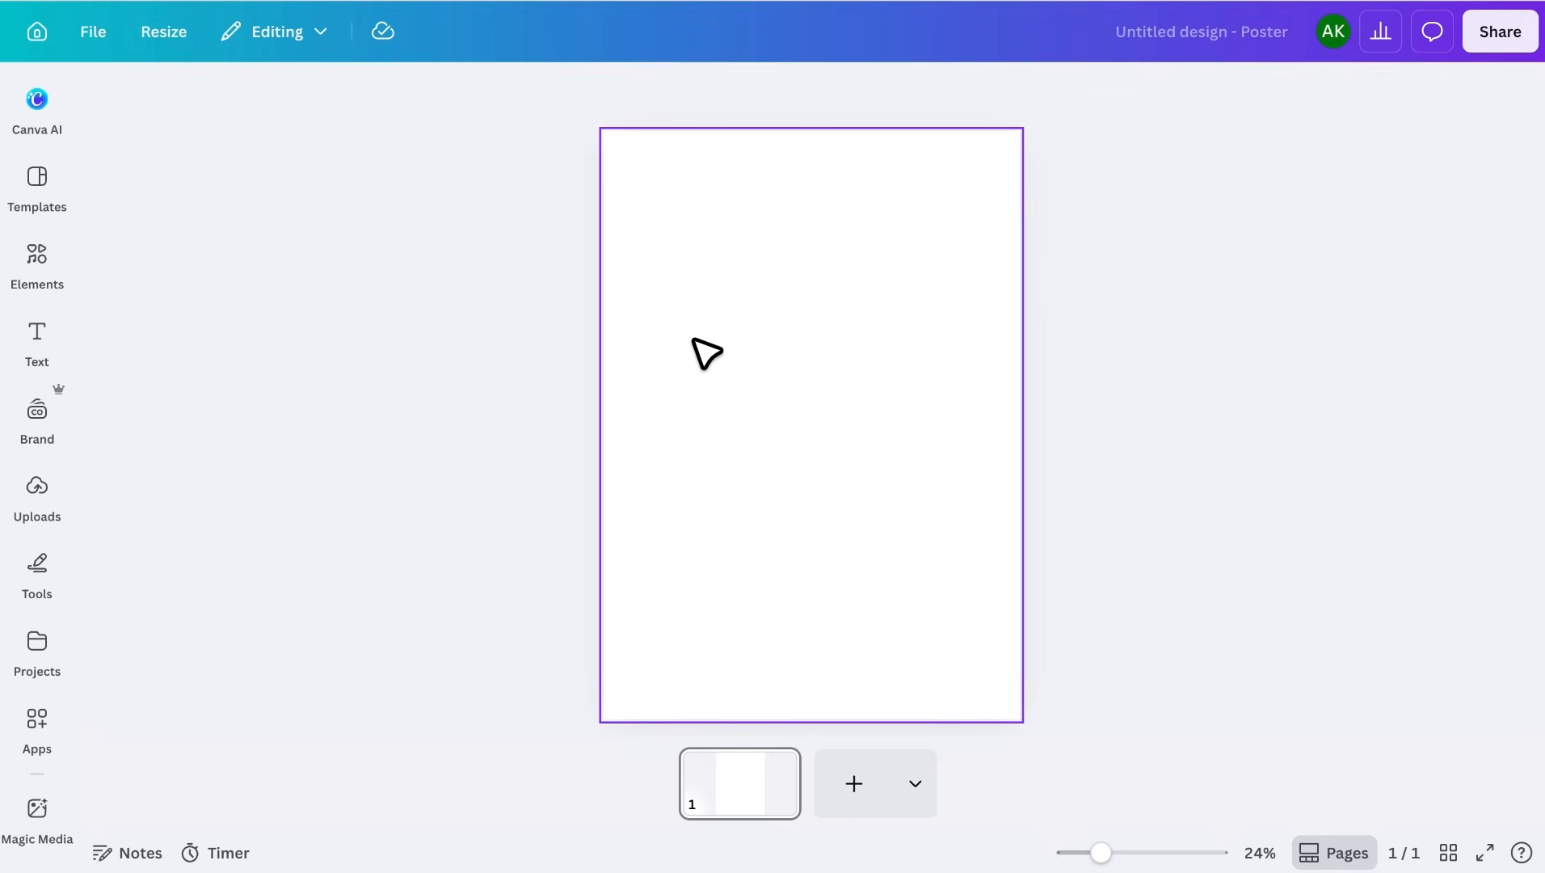
# - Give the poster page a custom peach background colour, #FFF1E2
pyautogui.click(717, 350)
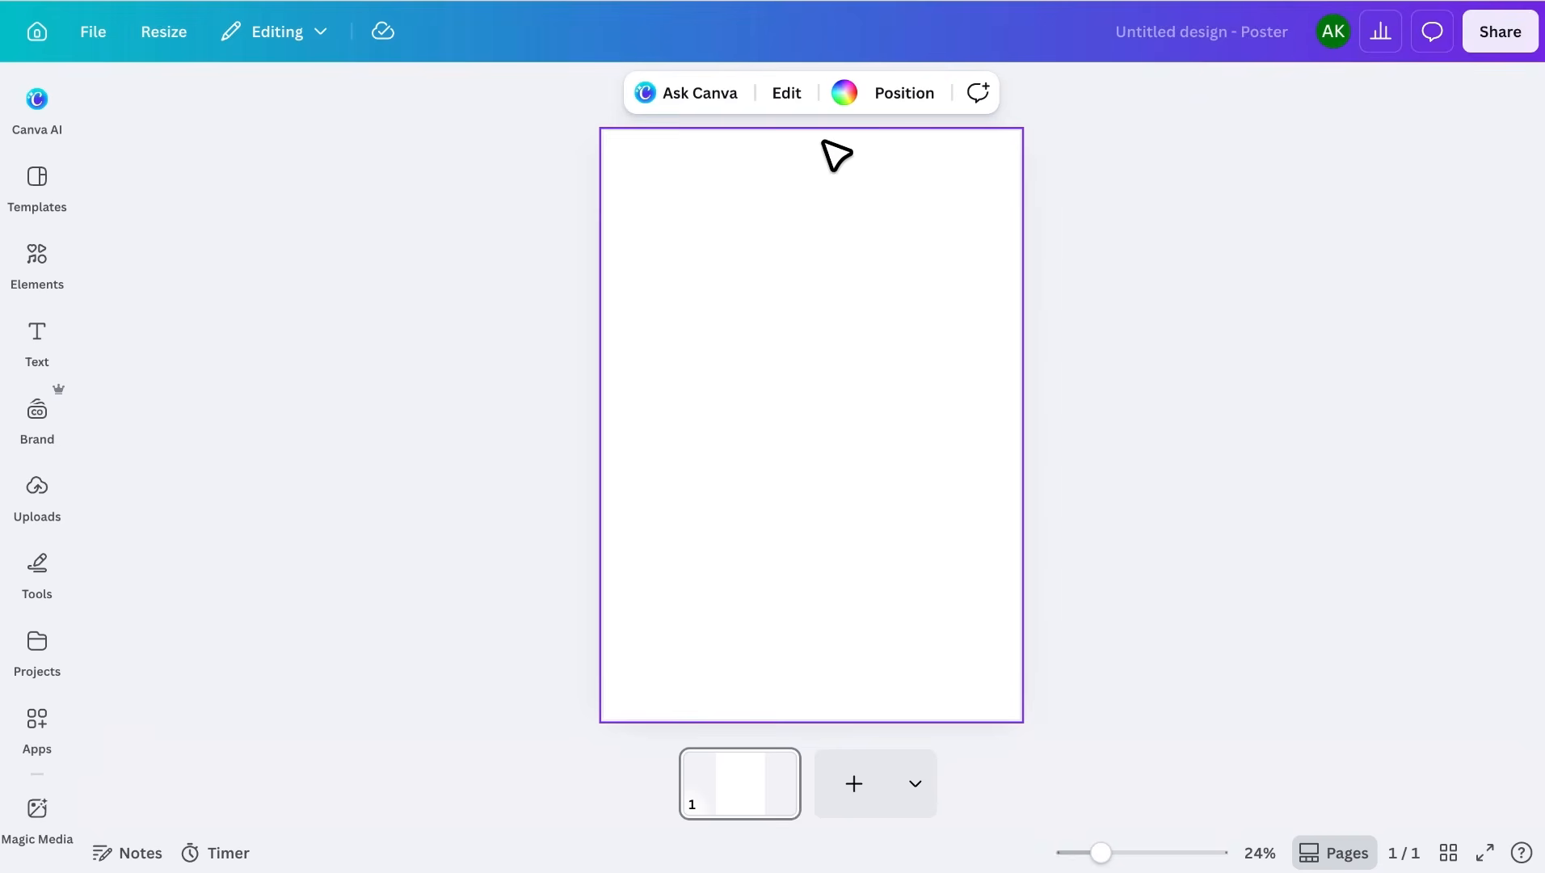
pyautogui.click(843, 93)
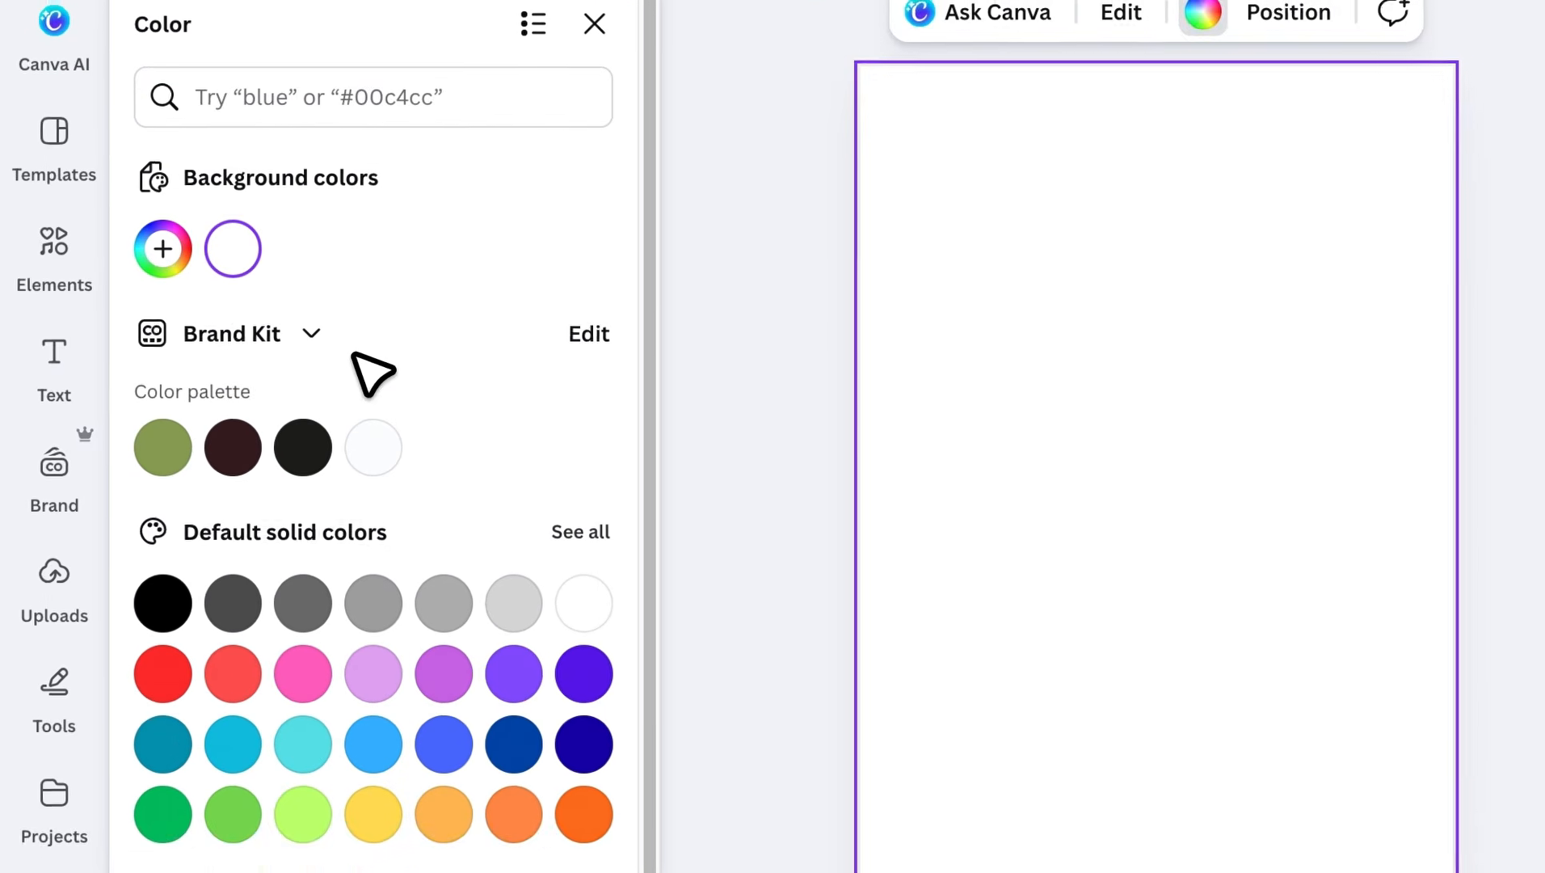
pyautogui.click(168, 244)
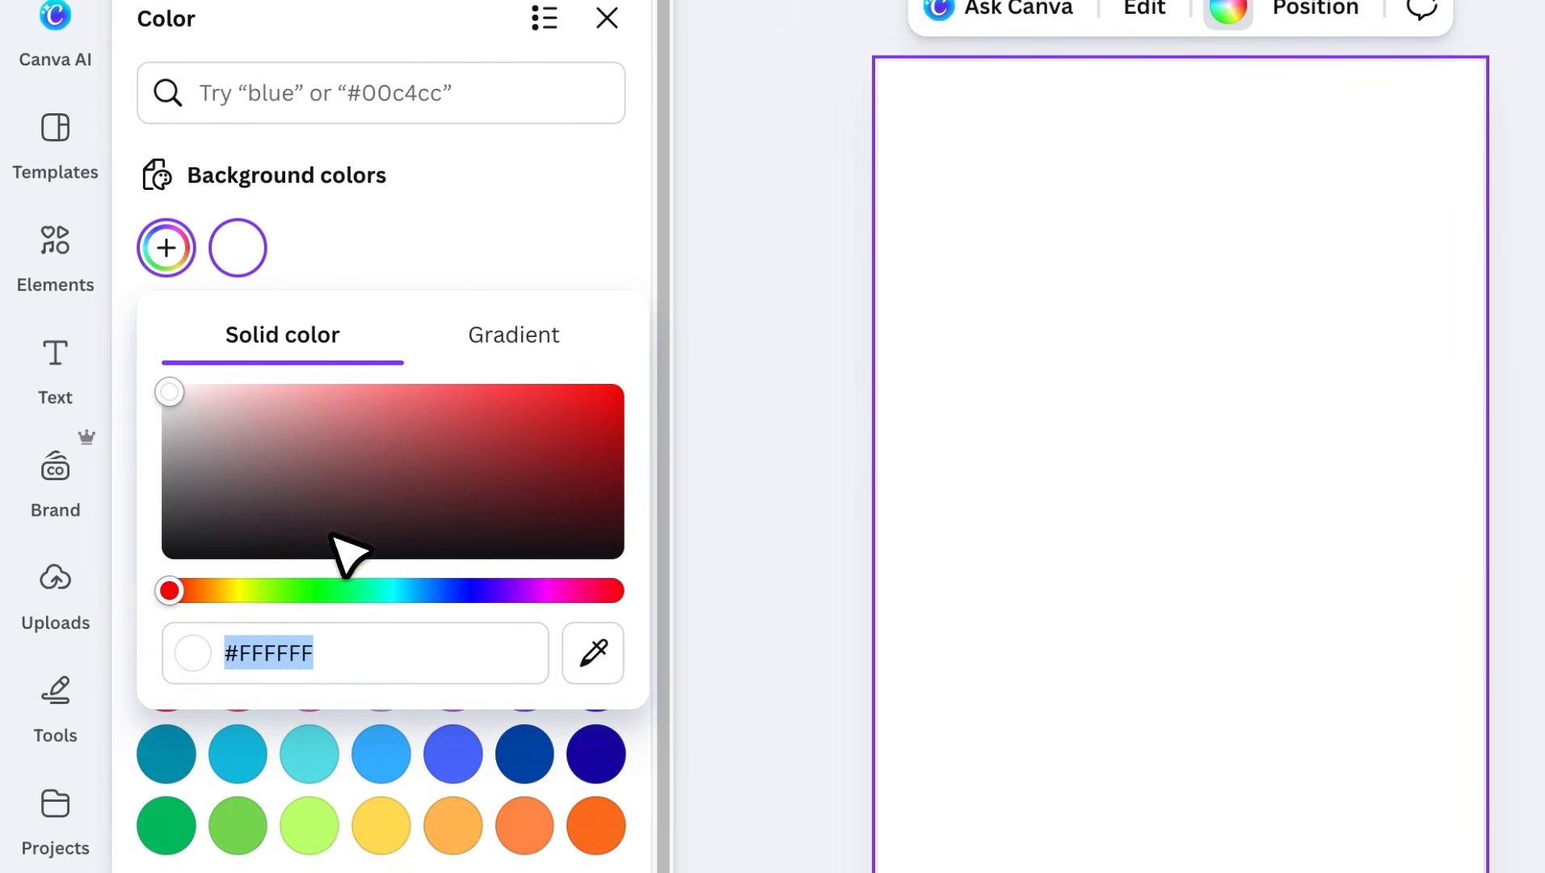
pyautogui.write('#FFF1E2')
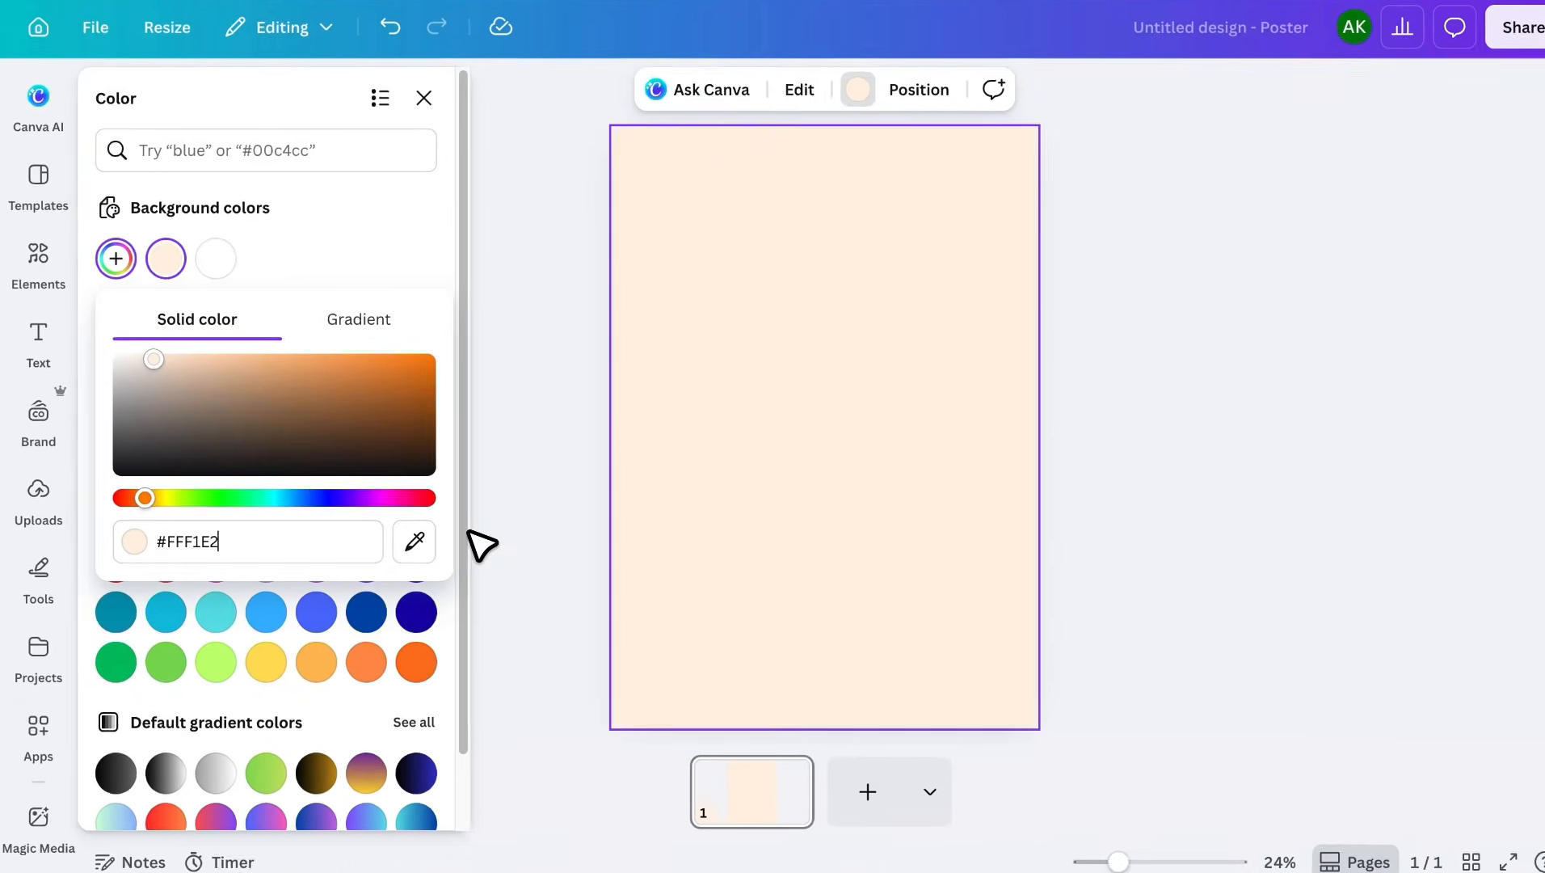
pyautogui.click(756, 458)
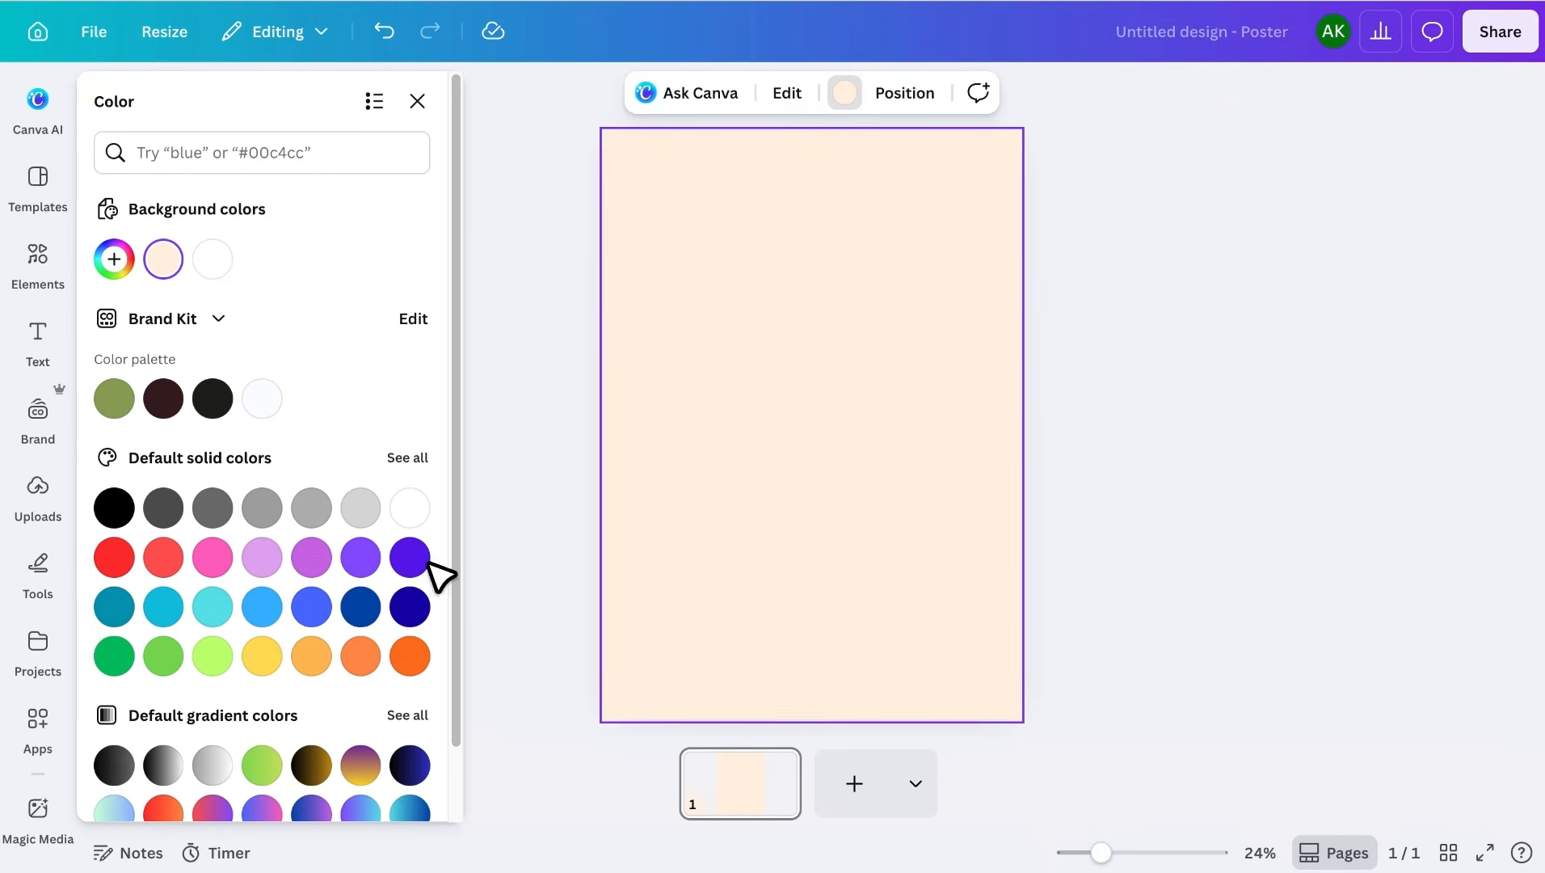
# - Search Apps for 'collage maker' and launch the Collage Maker app
pyautogui.click(47, 732)
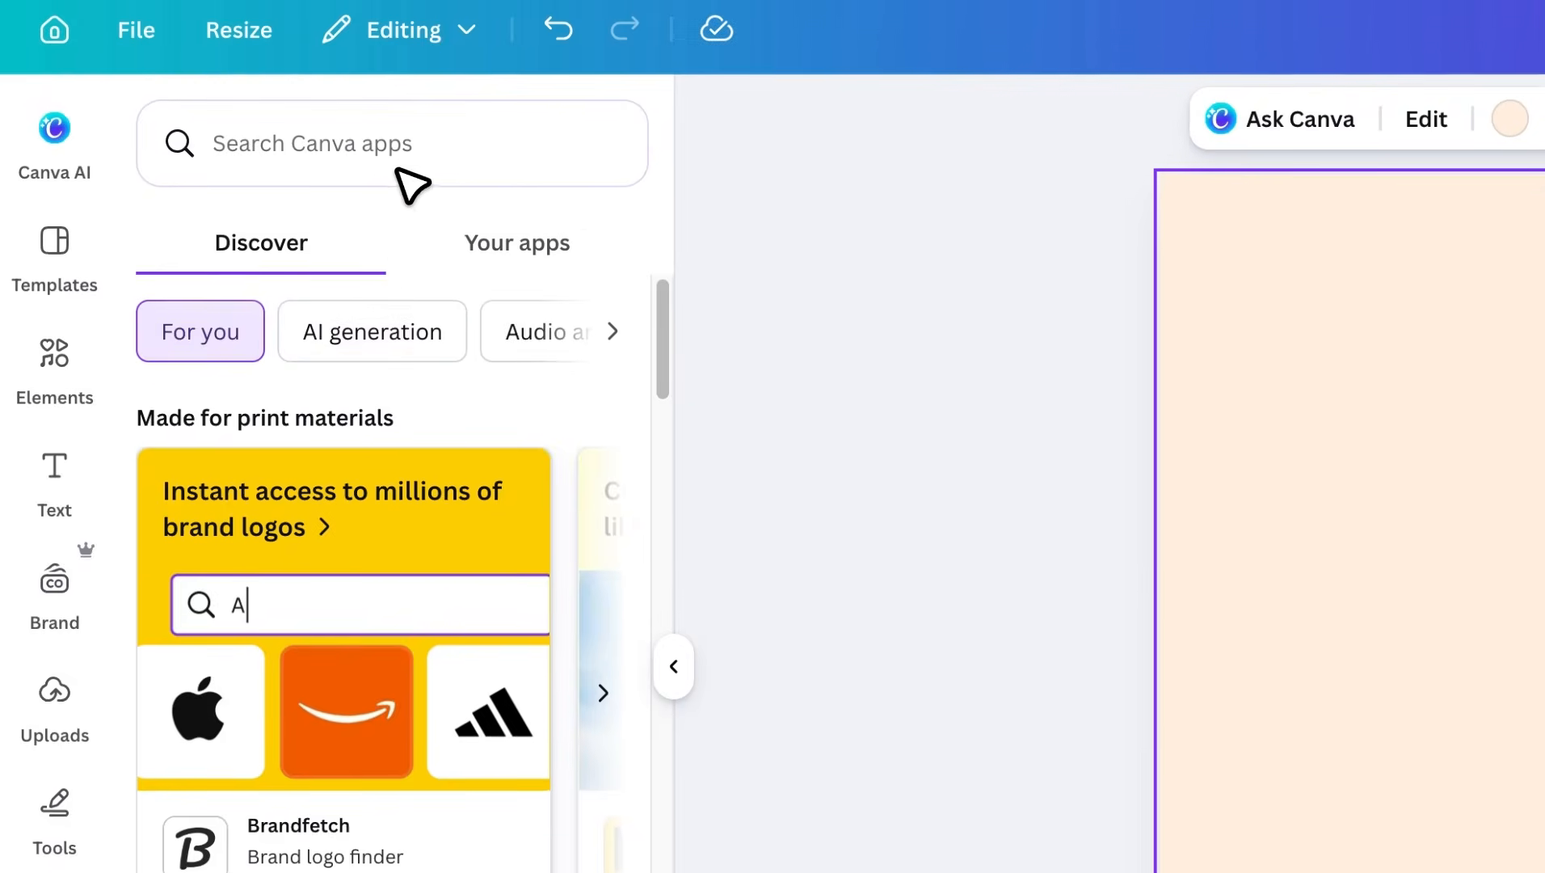
pyautogui.click(392, 166)
pyautogui.write('collage maker')
pyautogui.press('Return')
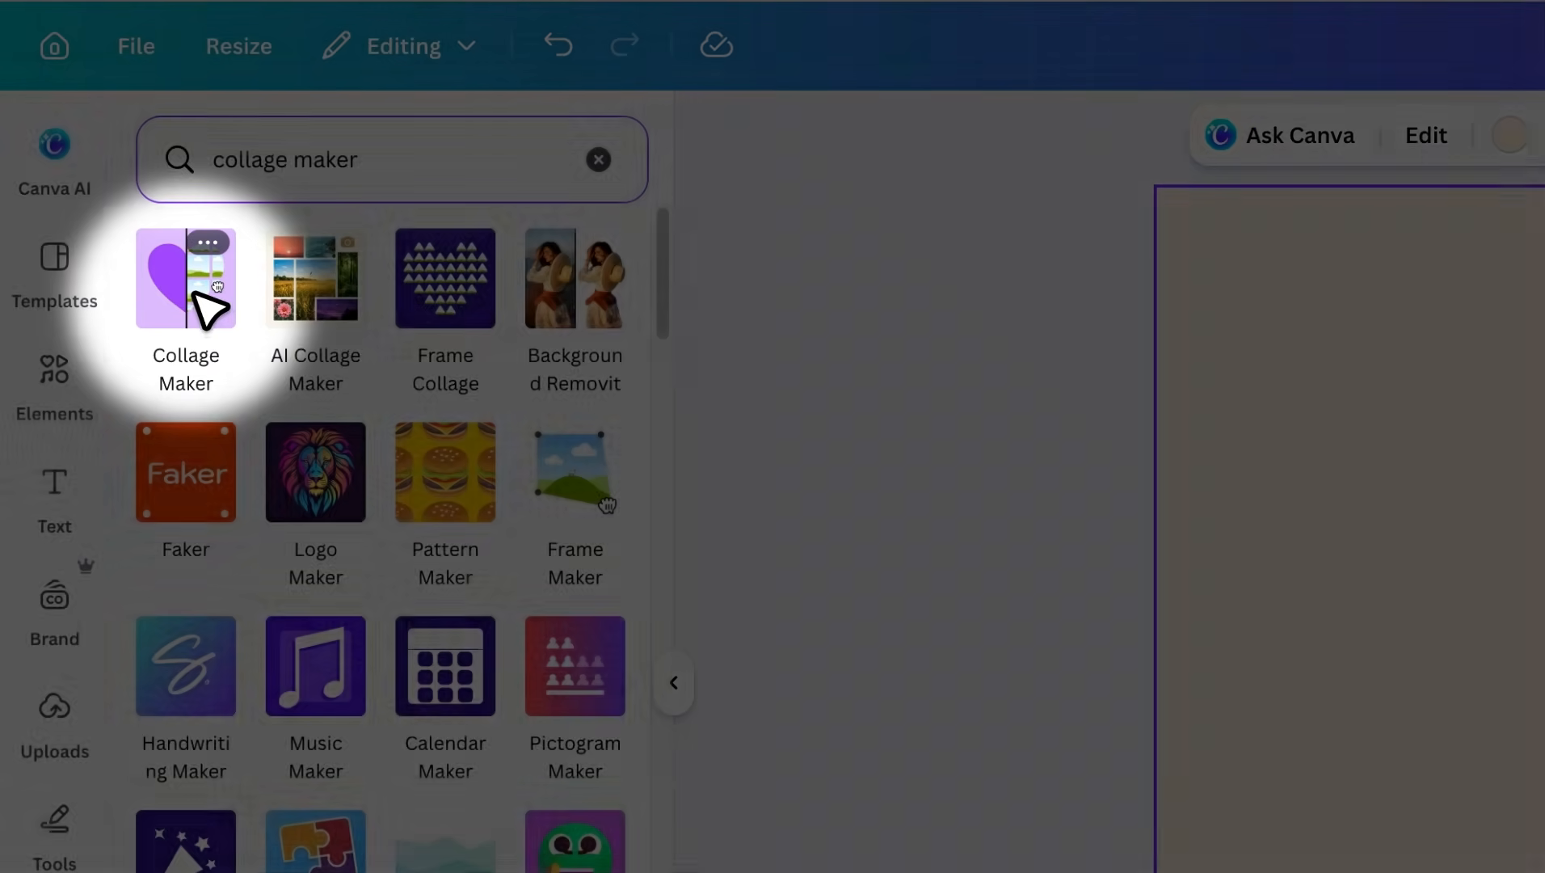
pyautogui.click(194, 296)
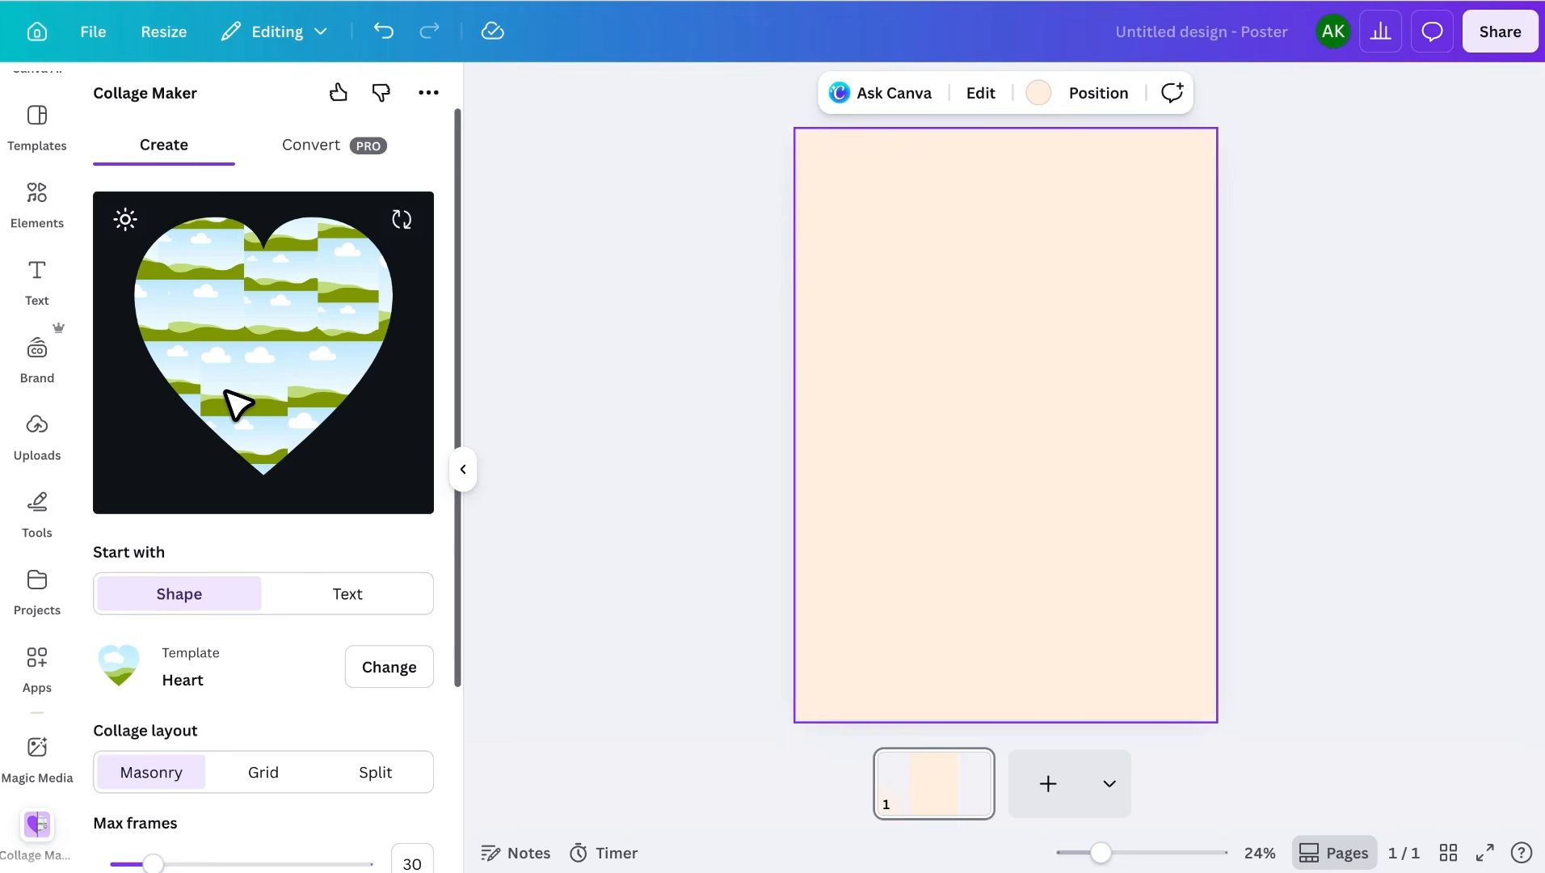
# - Change the collage shape to the number 9 from the Numbers category
pyautogui.scroll(-3, 225, 392)
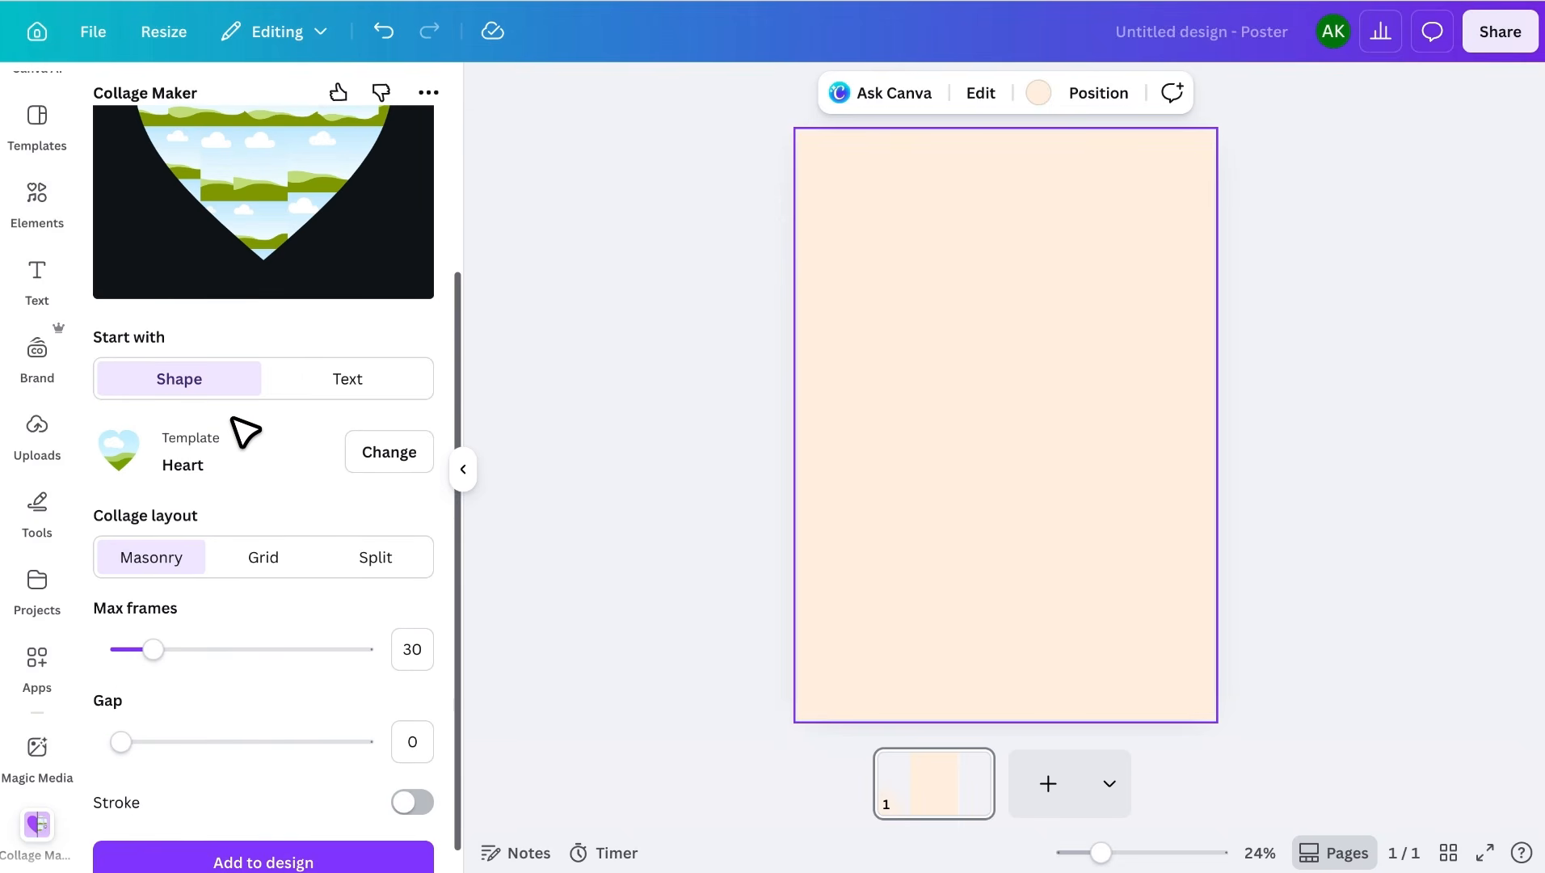
pyautogui.click(391, 454)
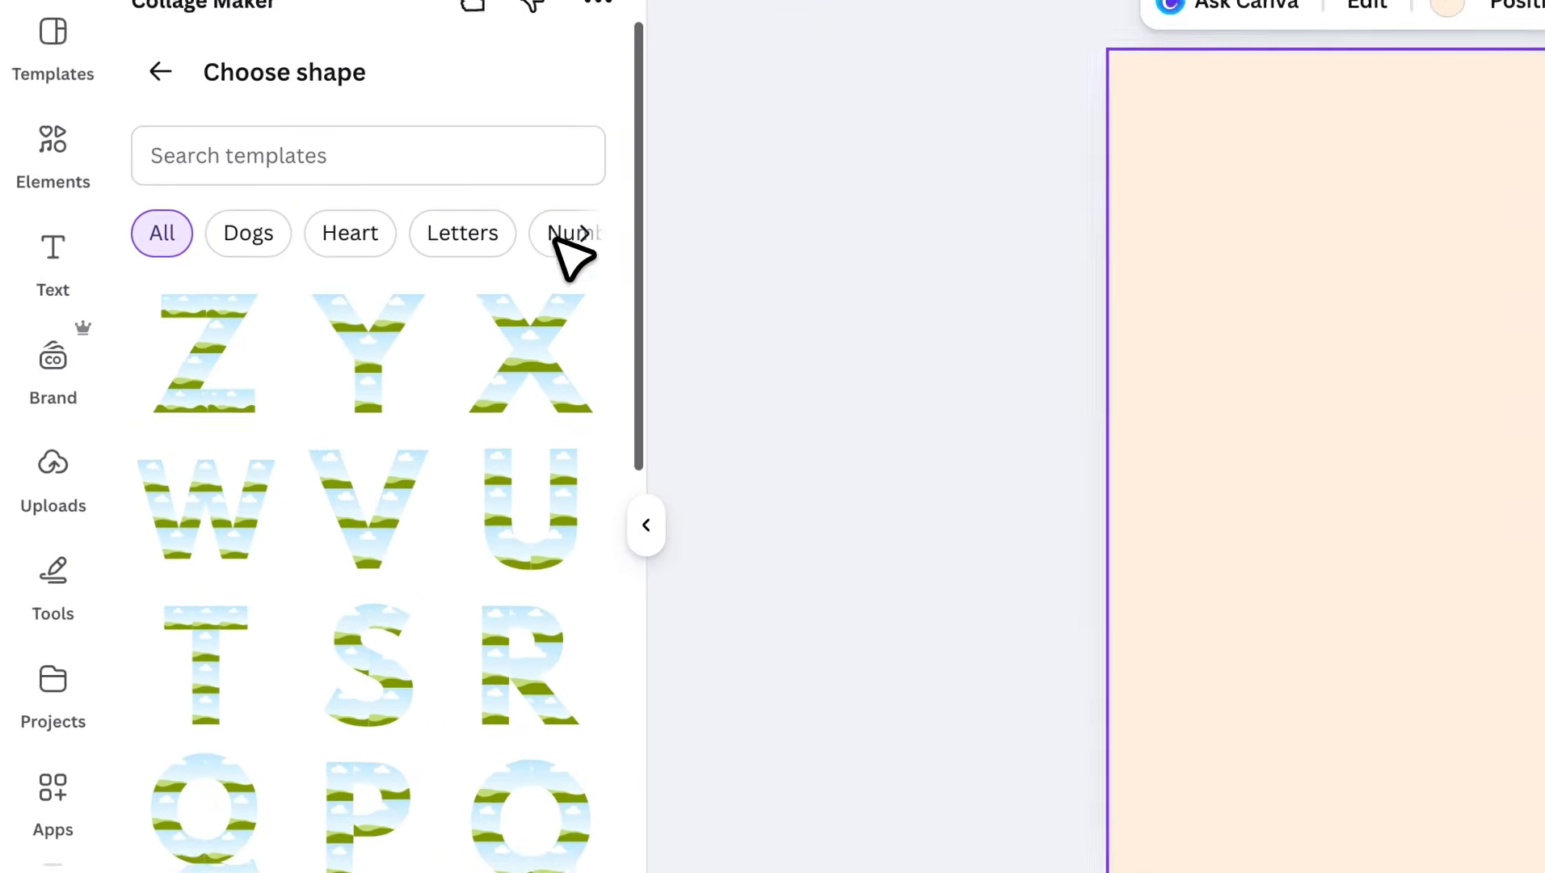
pyautogui.click(584, 234)
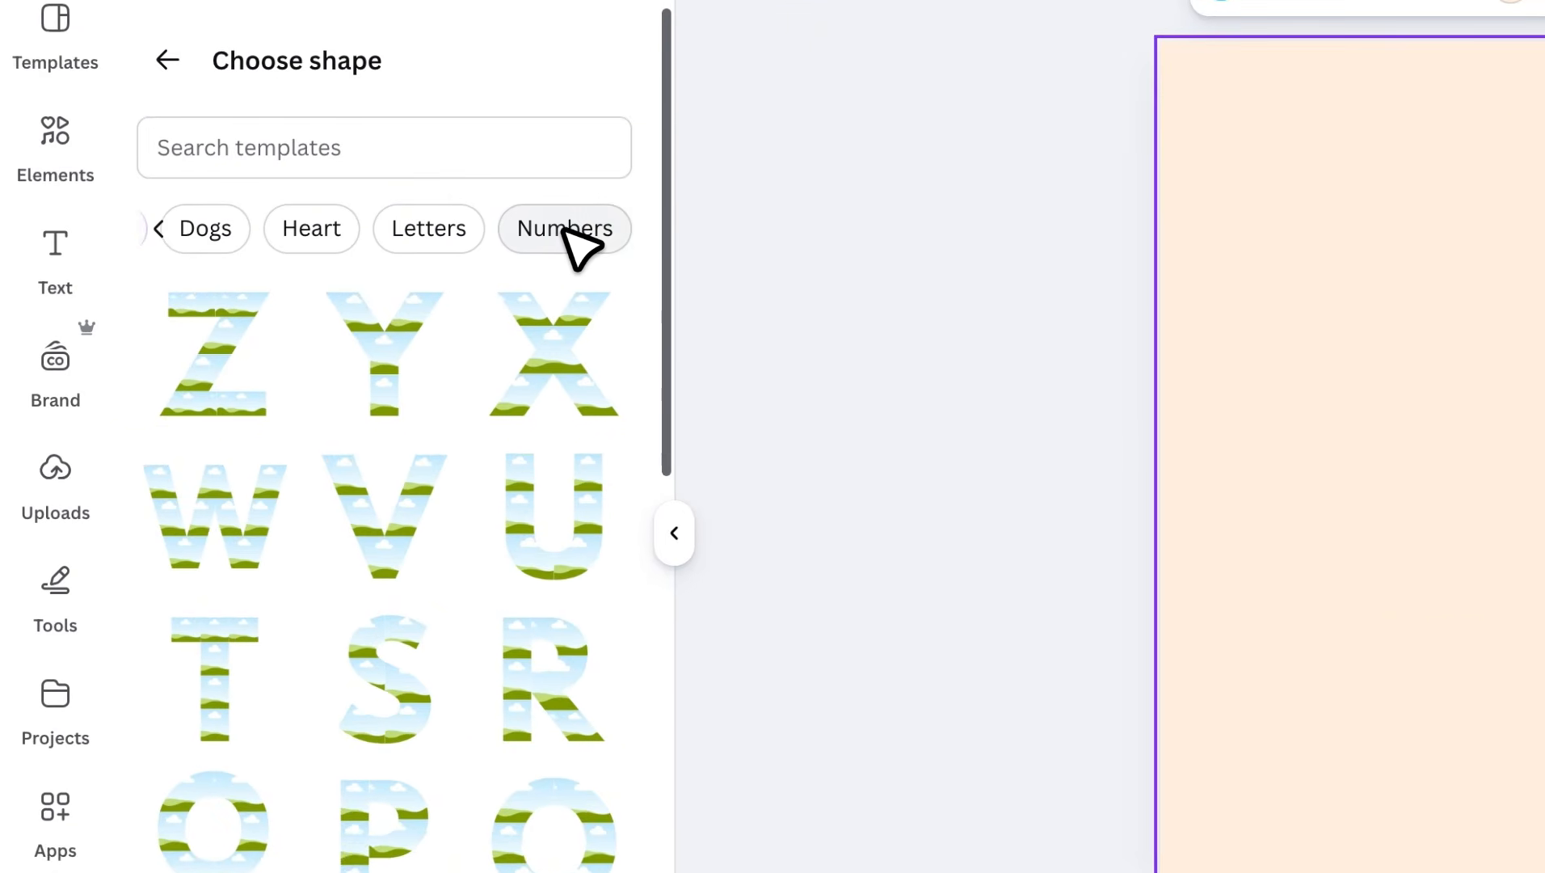
pyautogui.click(556, 242)
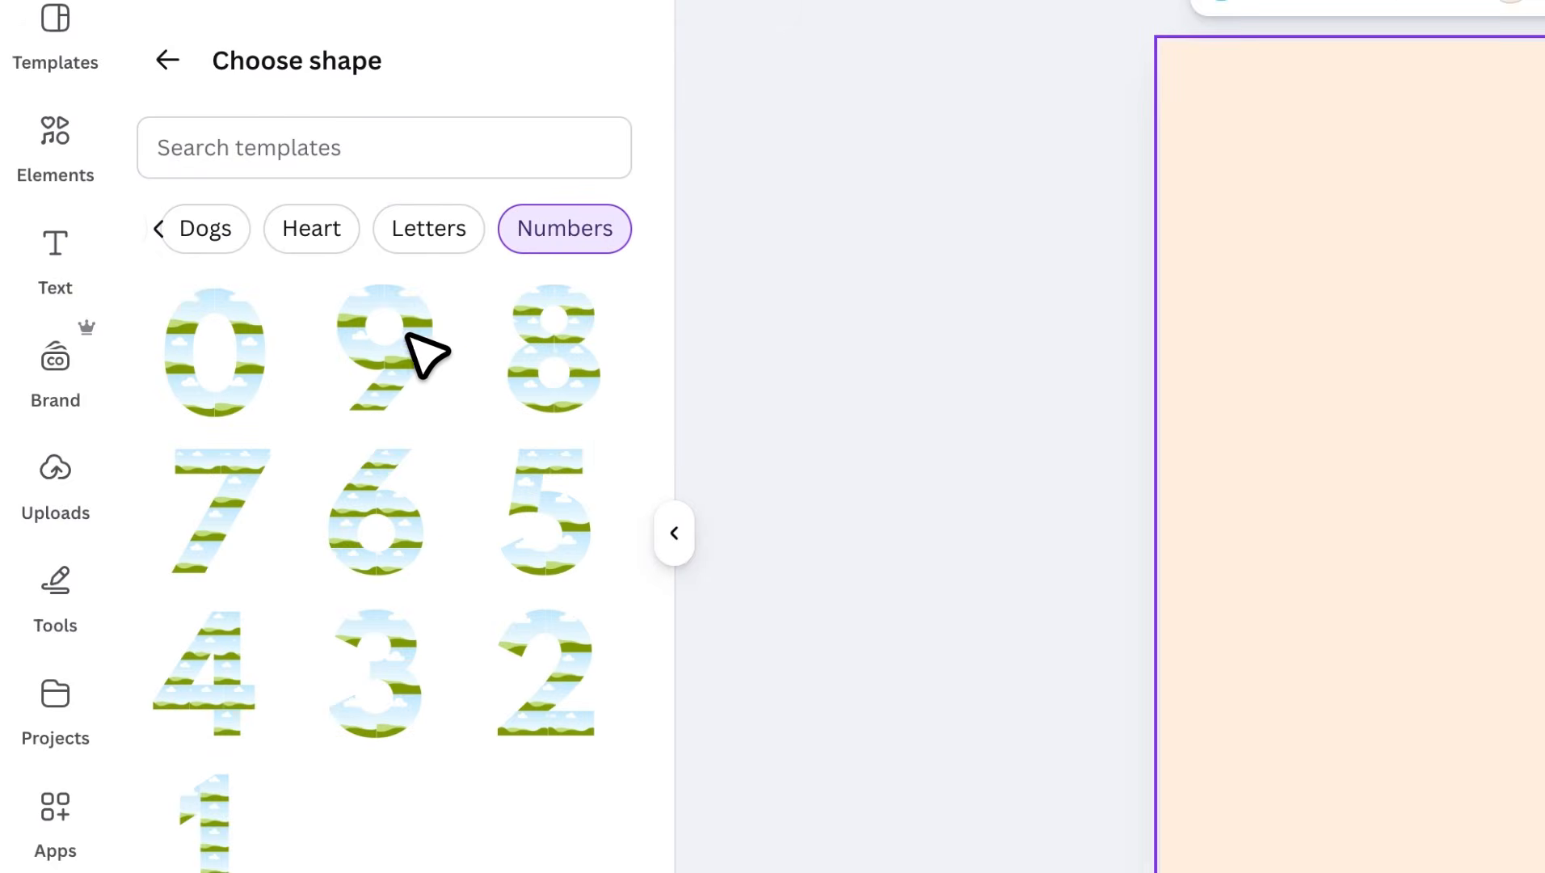
pyautogui.click(384, 348)
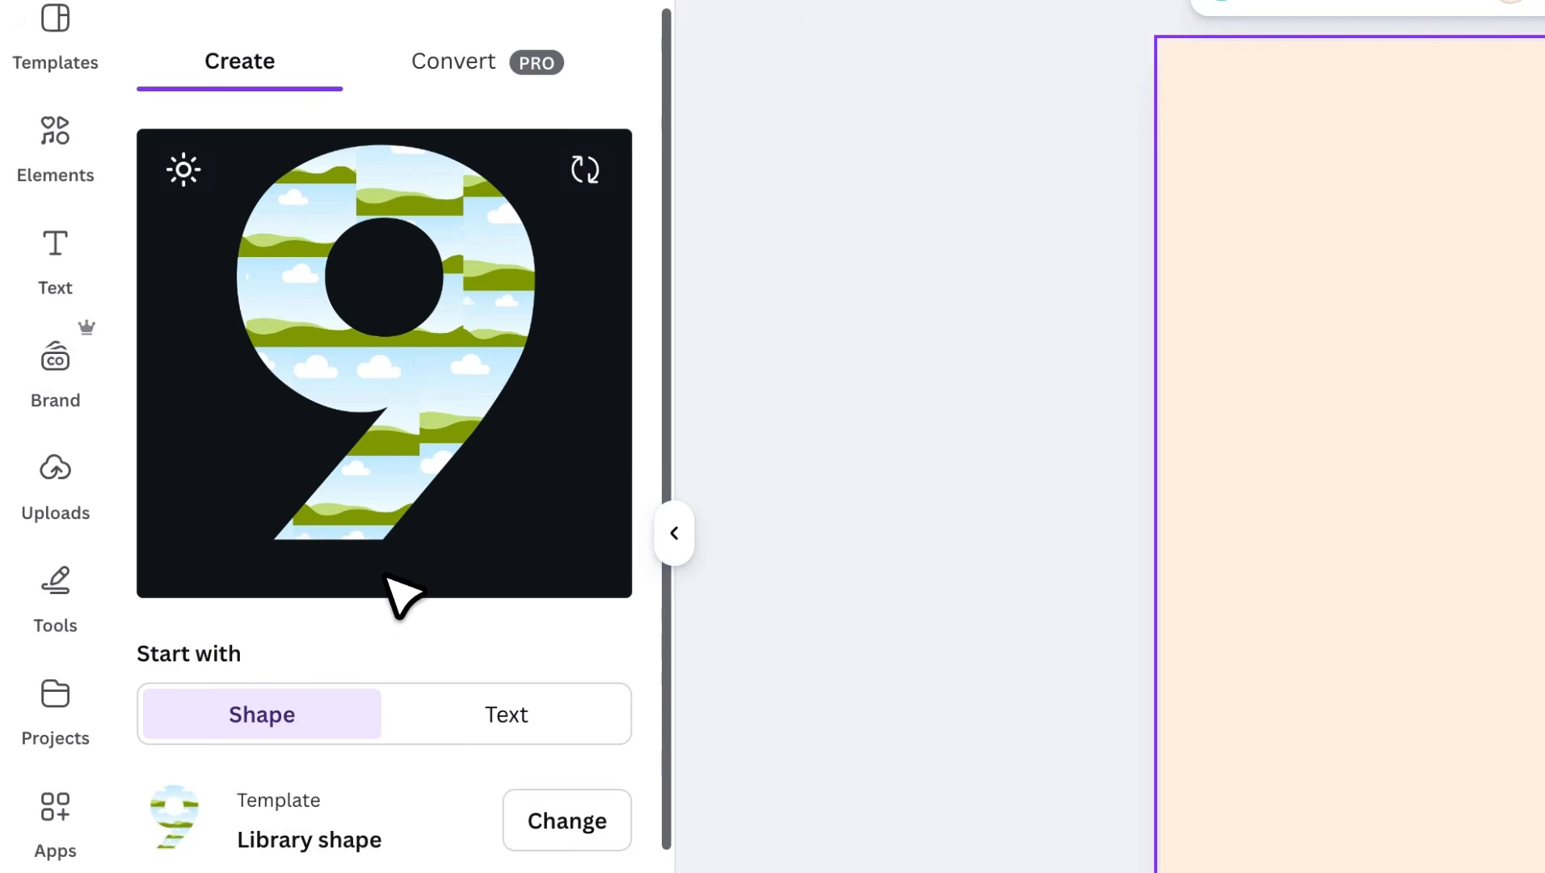
# - Lay the 9 out as a 5×5 Grid with gap 2 and add it to the poster
pyautogui.scroll(-3, 394, 646)
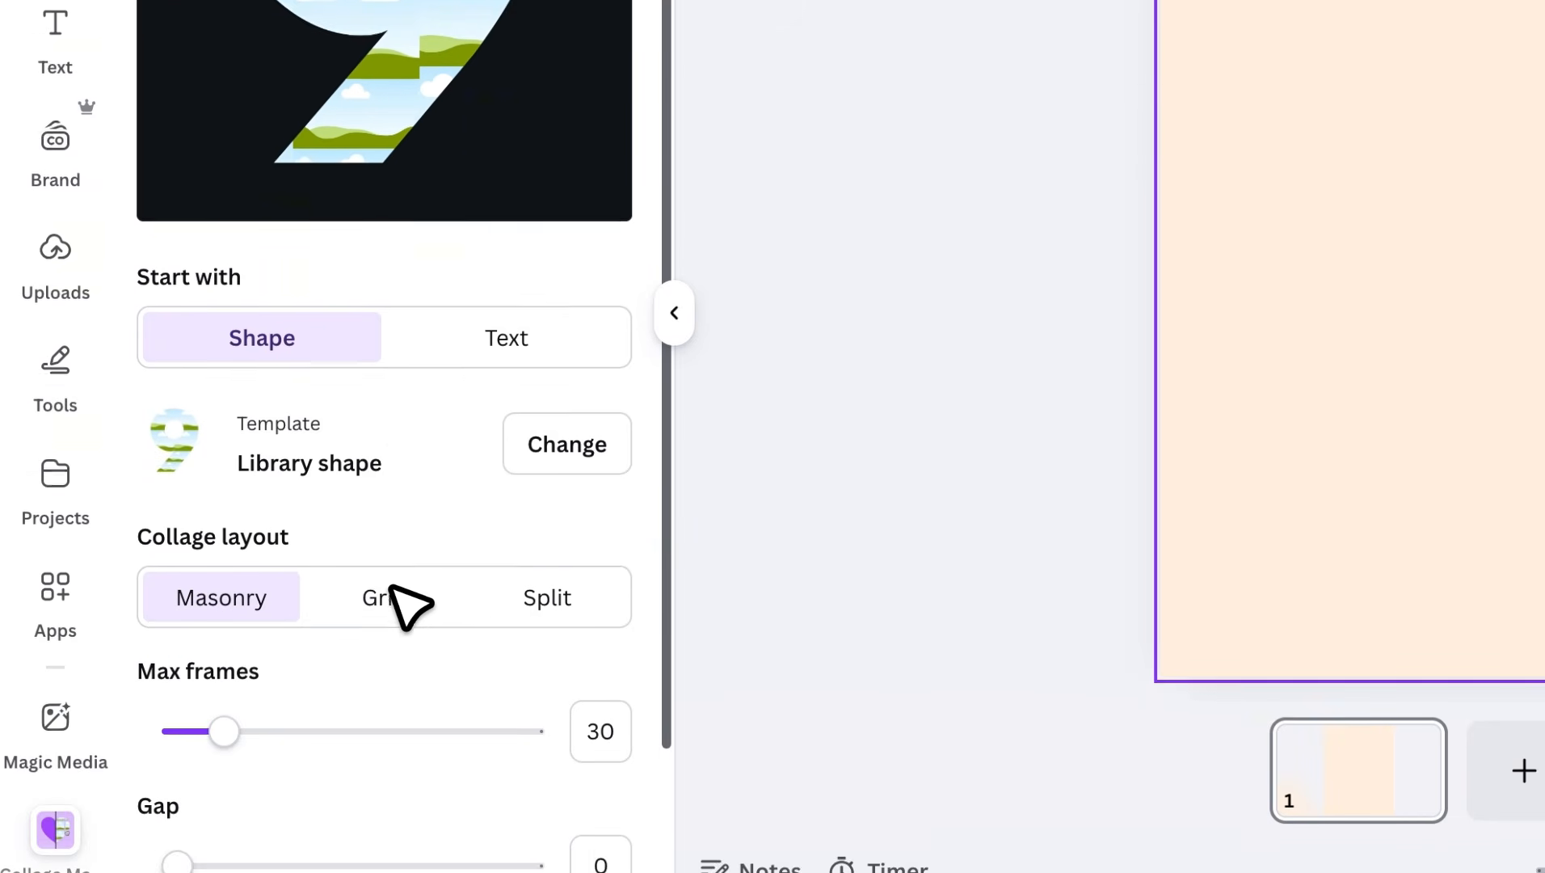
pyautogui.click(388, 576)
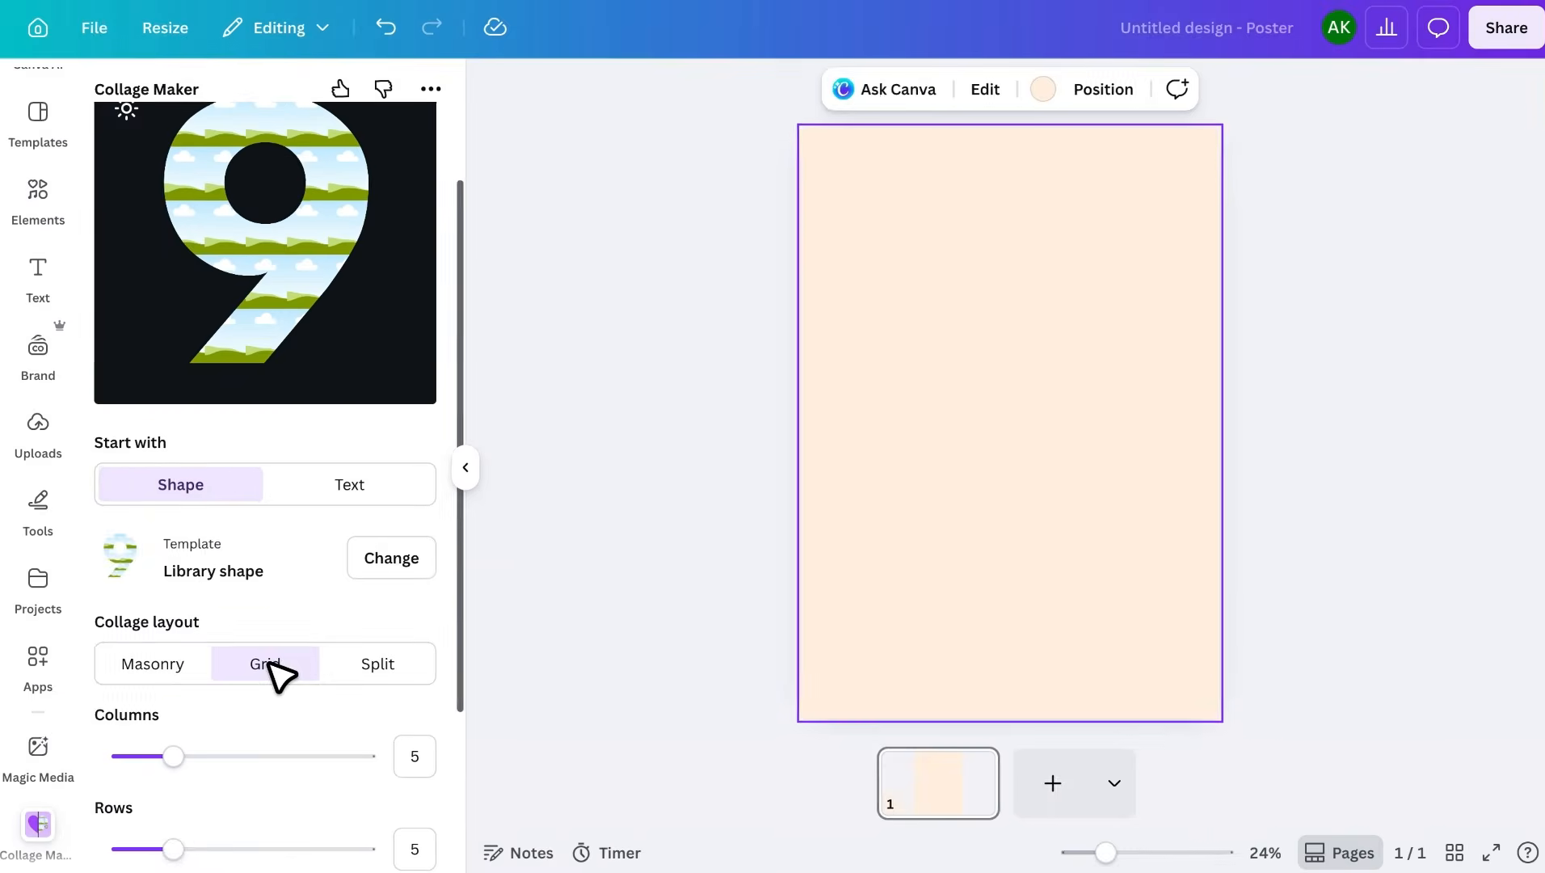
pyautogui.scroll(-1, 279, 677)
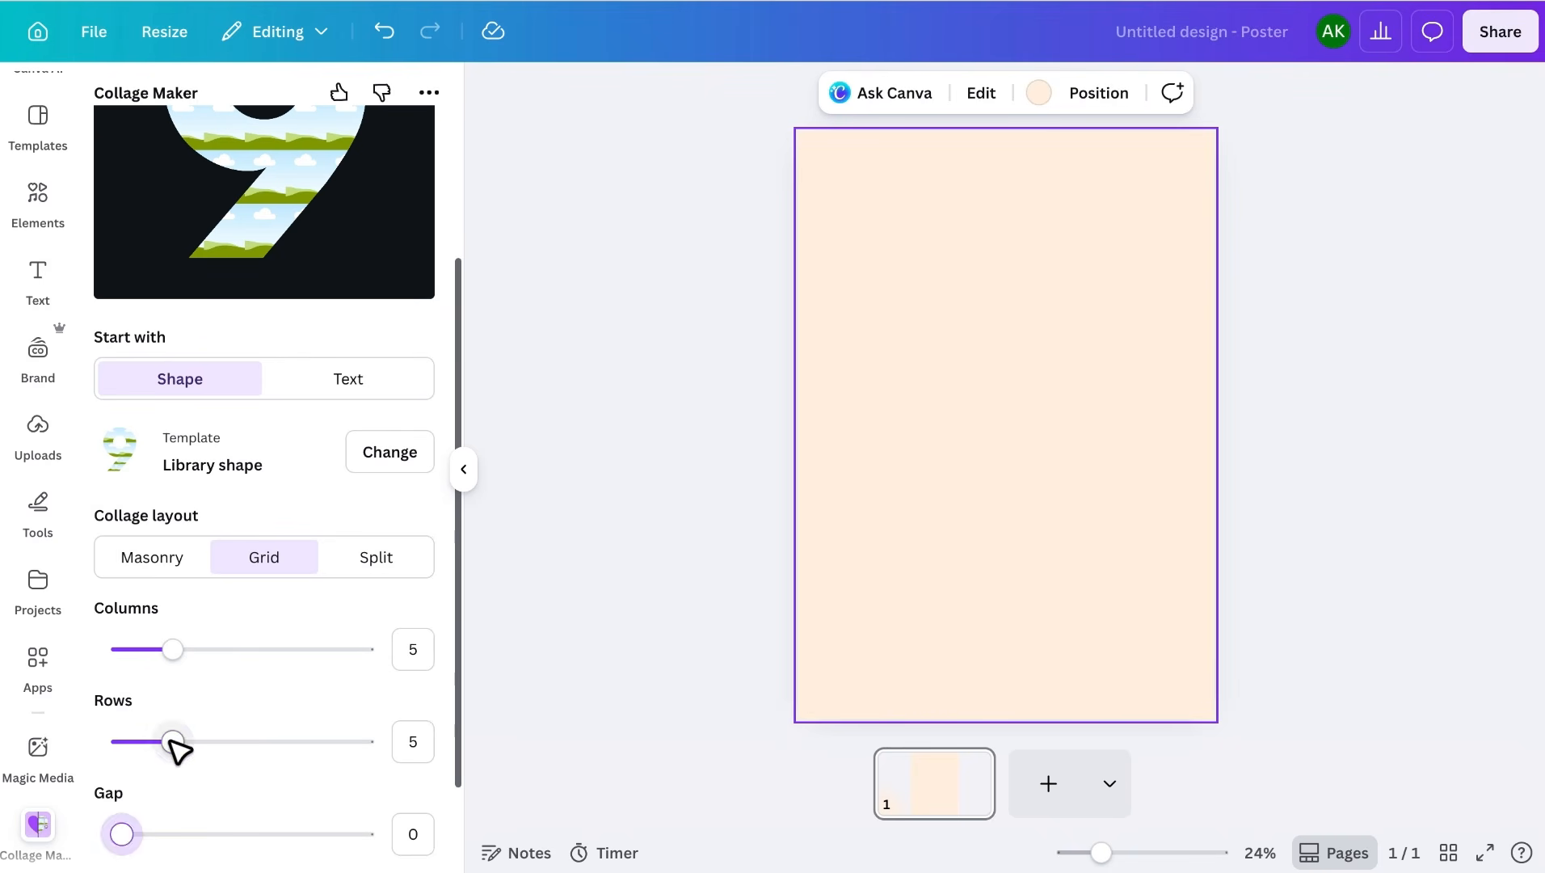
pyautogui.moveTo(172, 739)
pyautogui.mouseDown()
pyautogui.moveTo(154, 738)
pyautogui.moveTo(171, 738)
pyautogui.mouseUp()
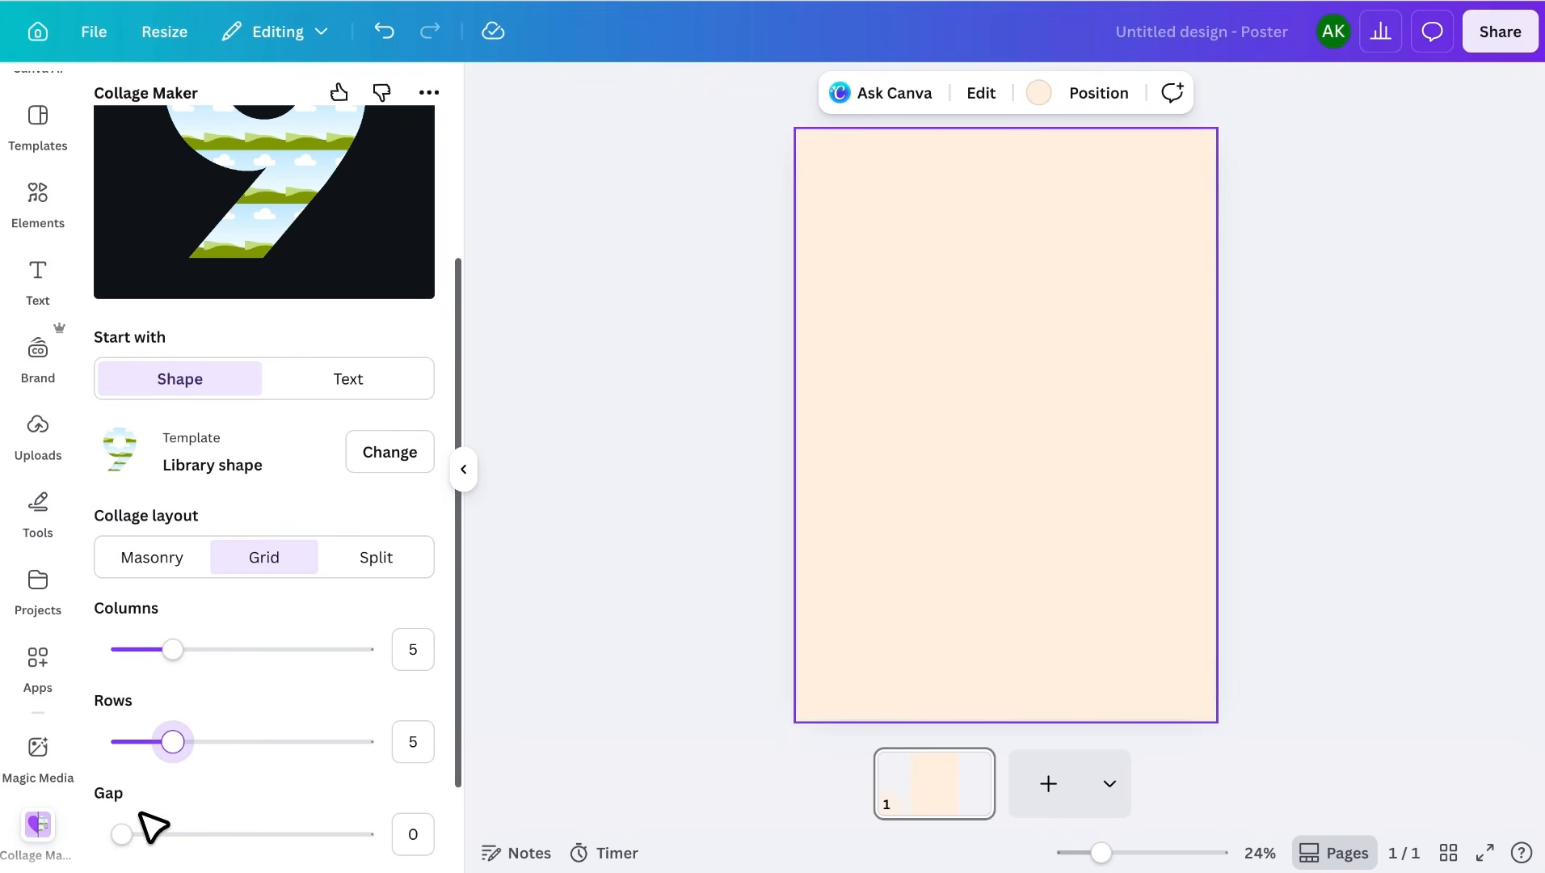
pyautogui.scroll(3, 244, 810)
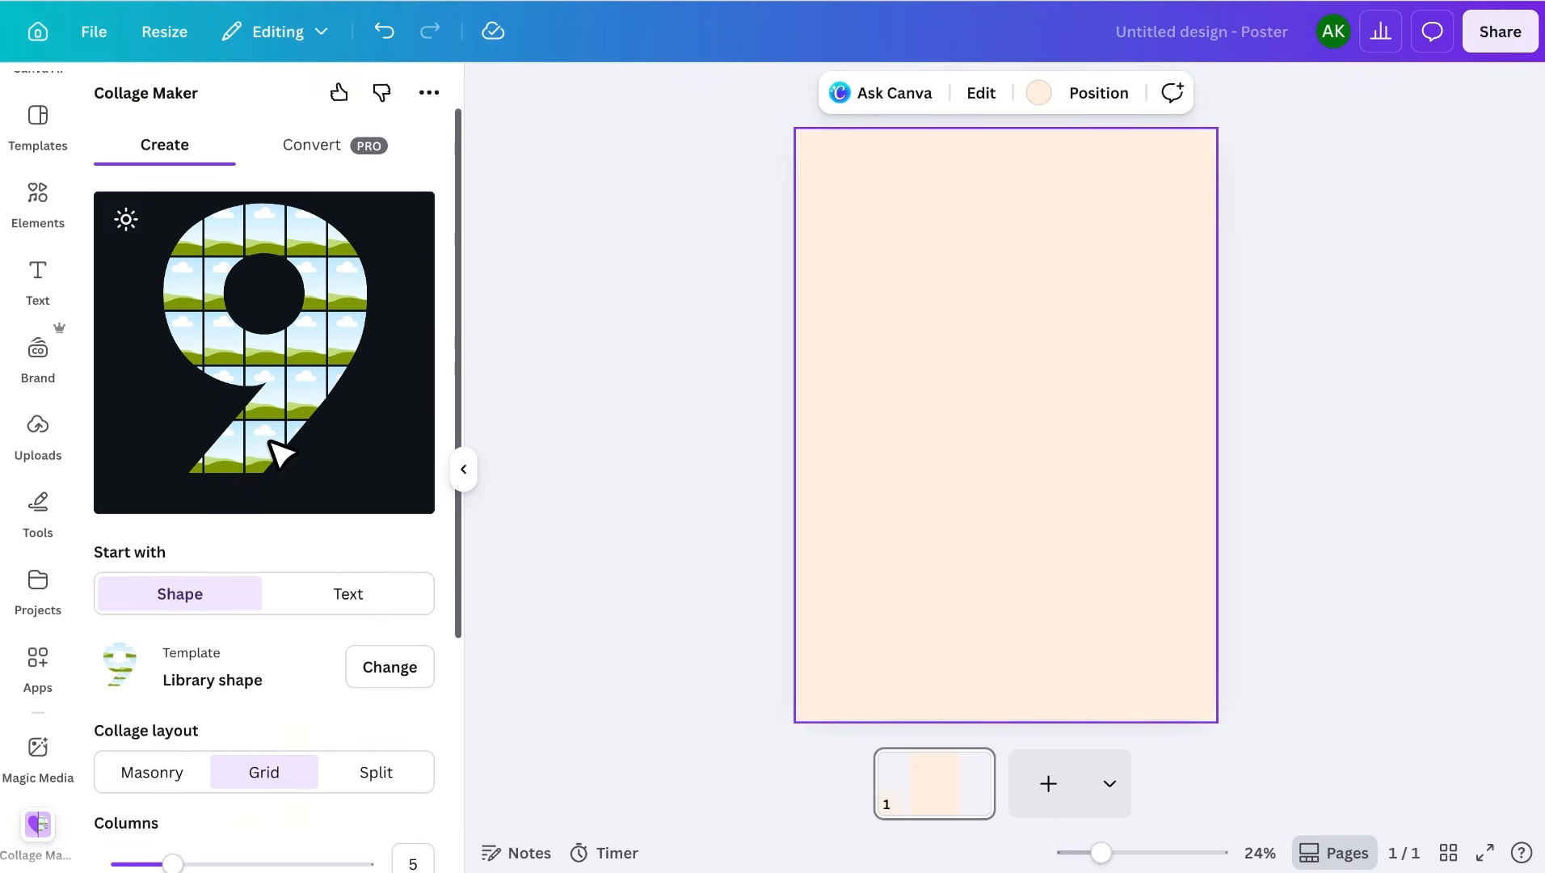
pyautogui.scroll(-3, 273, 446)
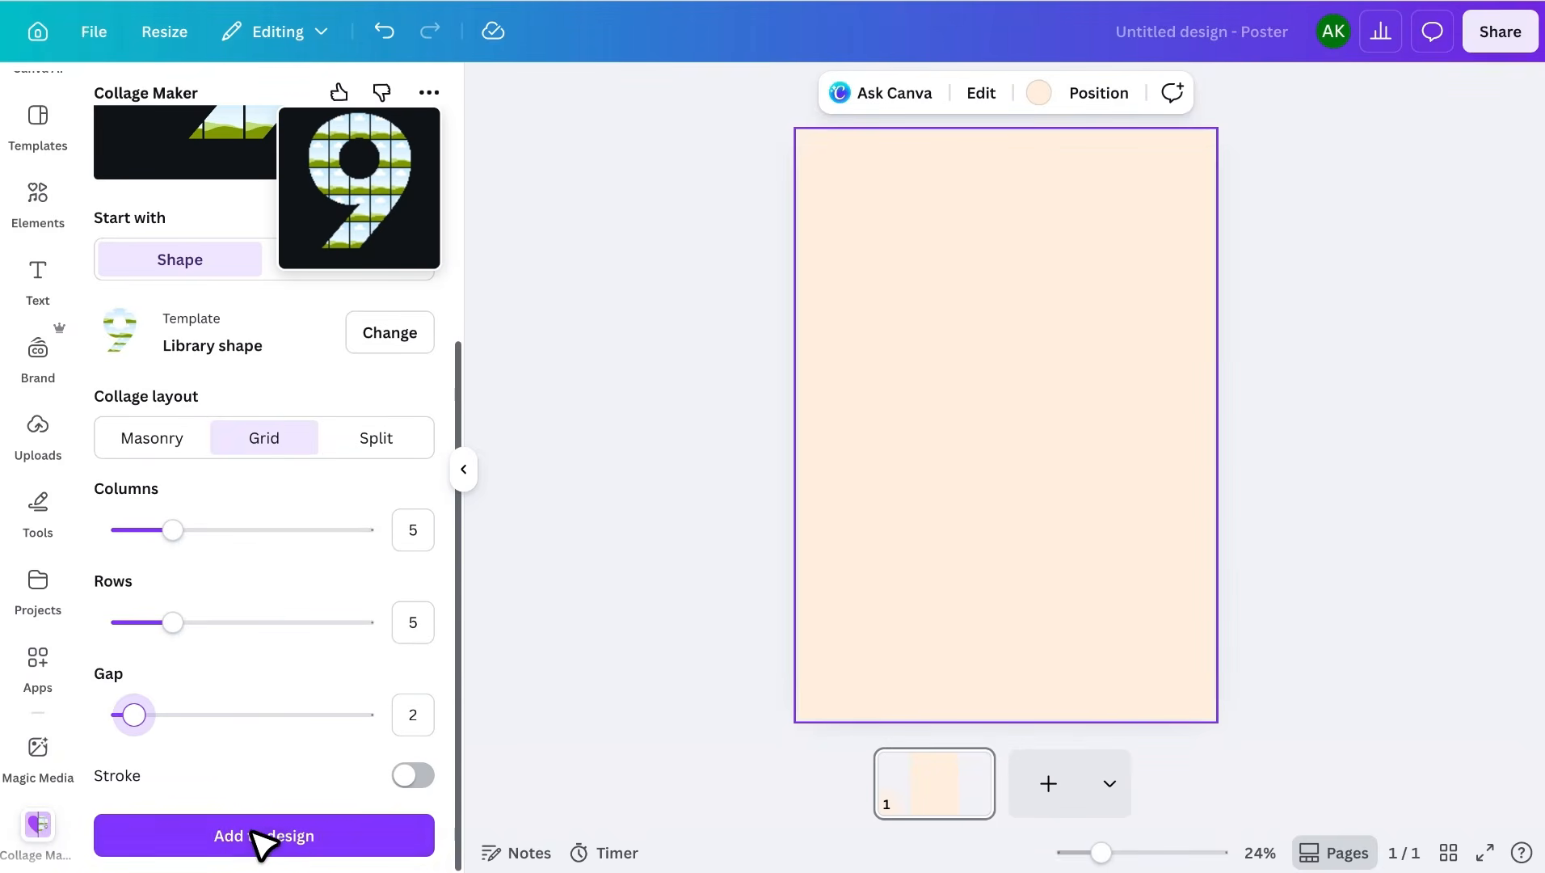
pyautogui.click(255, 837)
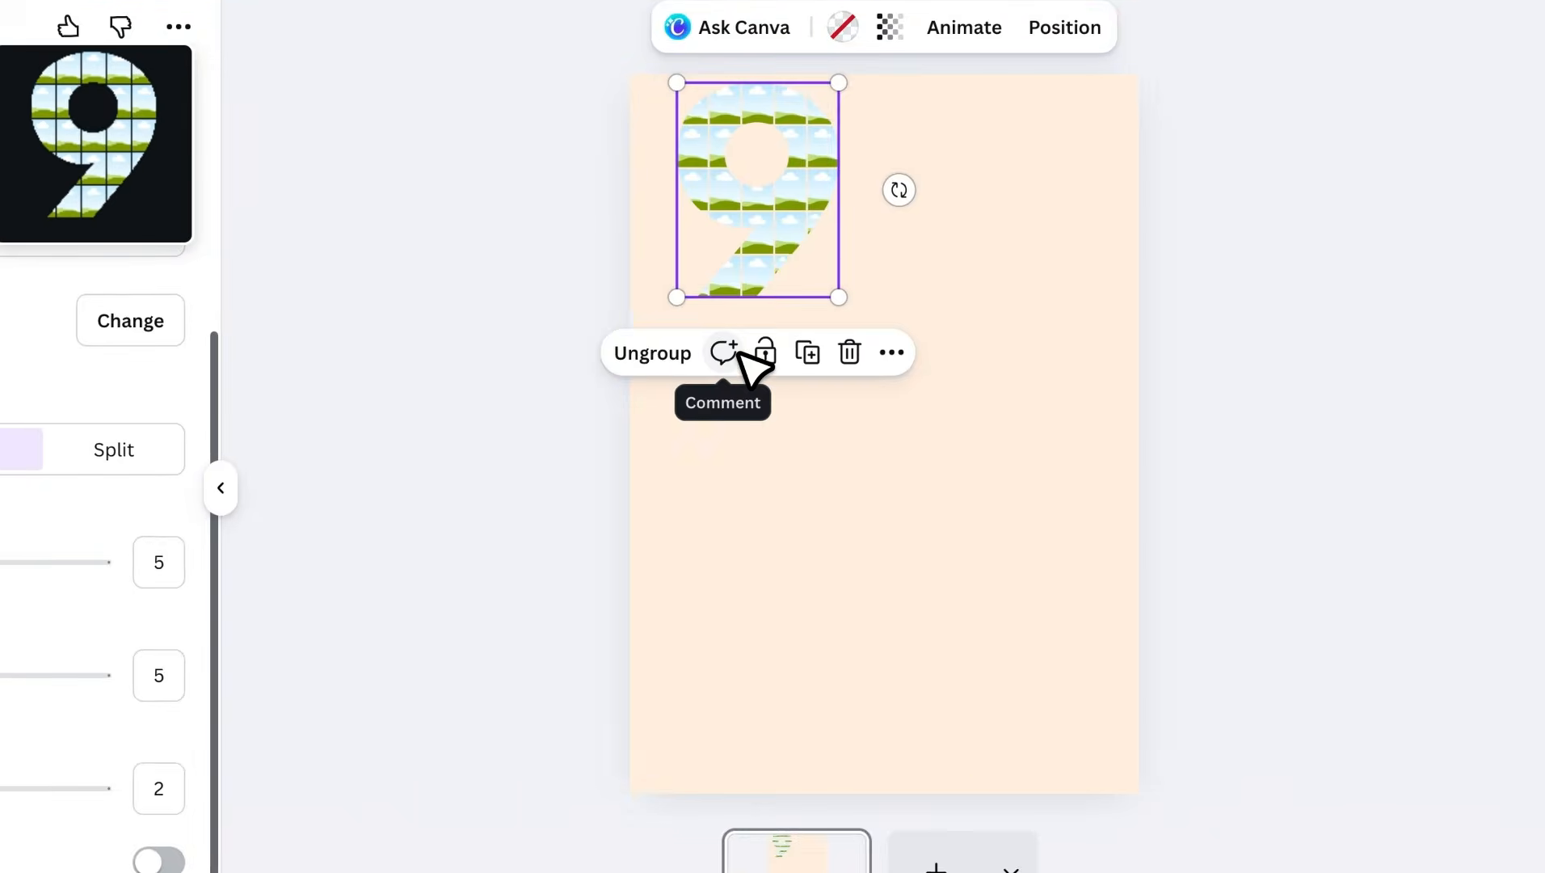
# - Enlarge the number-9 collage and centre it horizontally on the peach page
pyautogui.moveTo(837, 297); pyautogui.dragTo(1010, 525)
pyautogui.moveTo(886, 343); pyautogui.dragTo(925, 405)
pyautogui.moveTo(715, 591); pyautogui.dragTo(669, 653)
pyautogui.moveTo(867, 540); pyautogui.dragTo(893, 536)
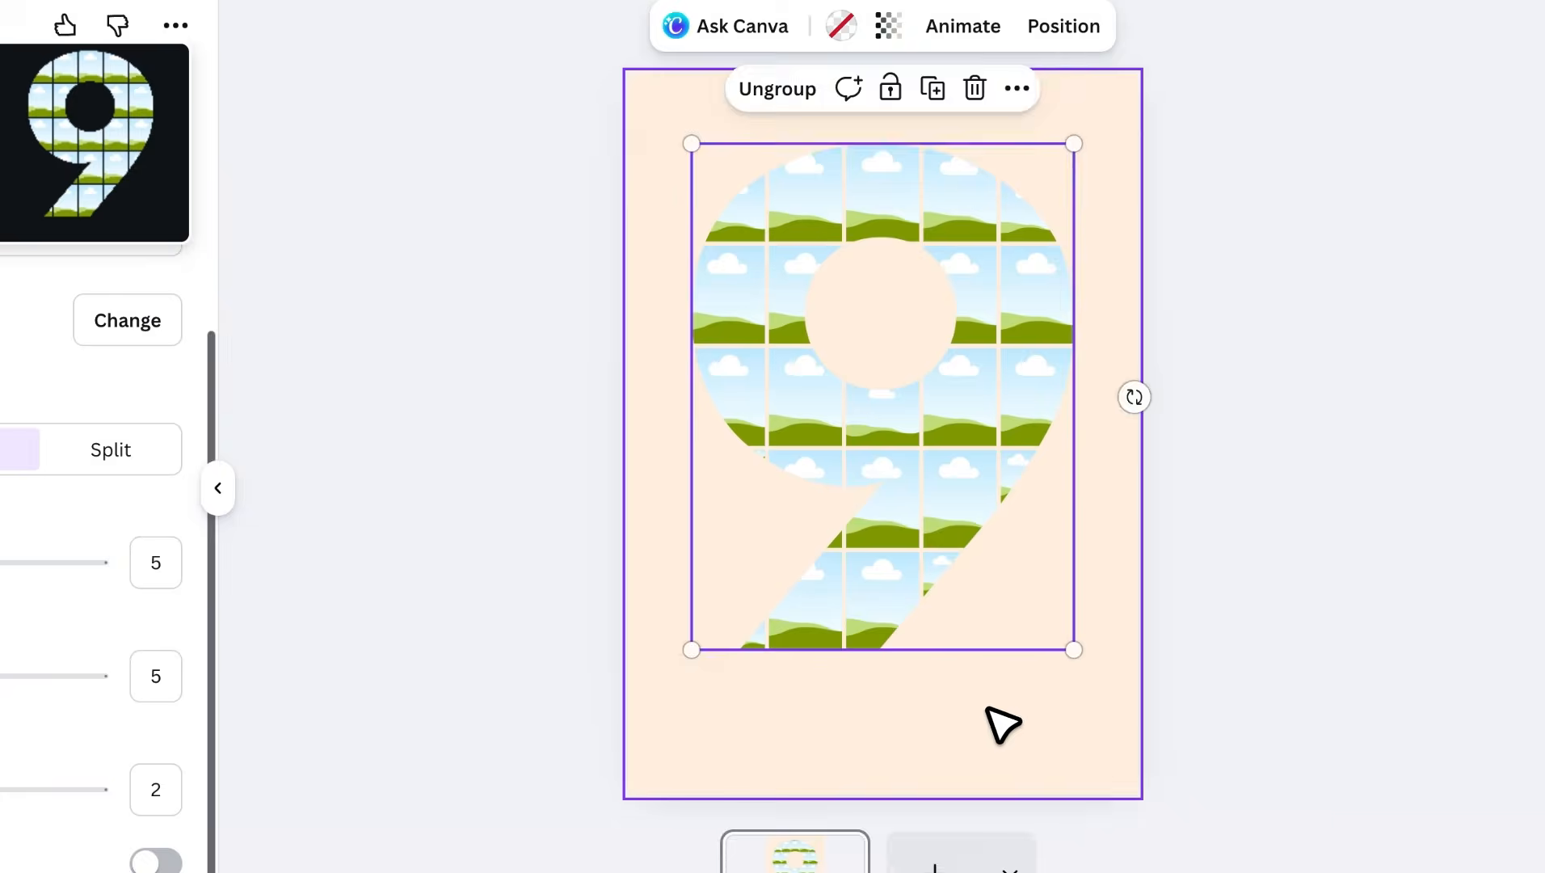
pyautogui.click(1000, 724)
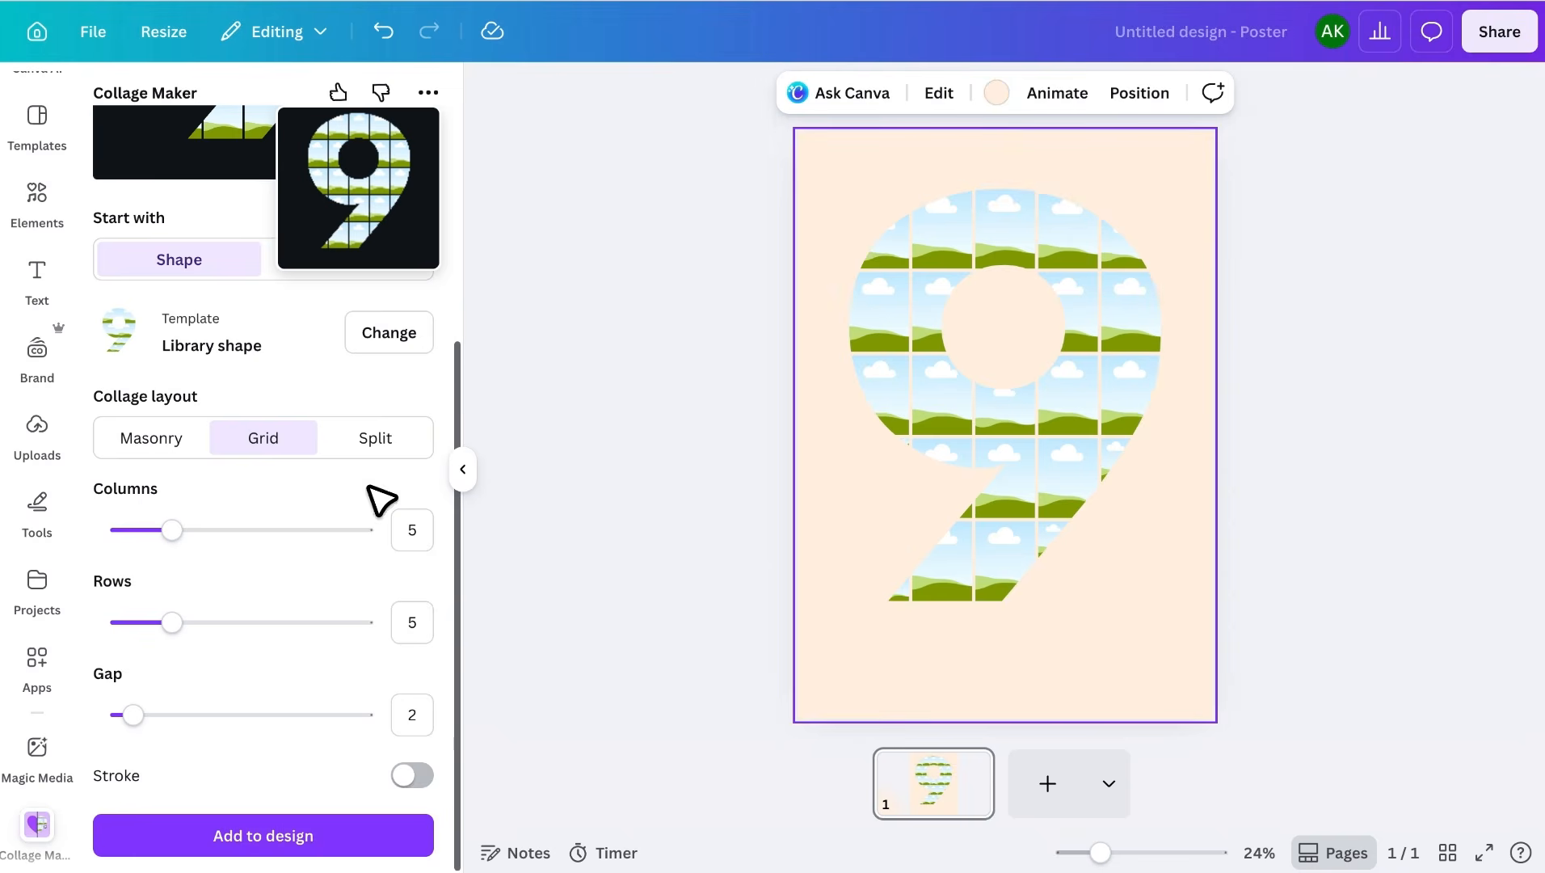
pyautogui.scroll(1, 75, 385)
# - Search Elements for 'birthday girl' and filter the results to Photos
pyautogui.click(60, 250)
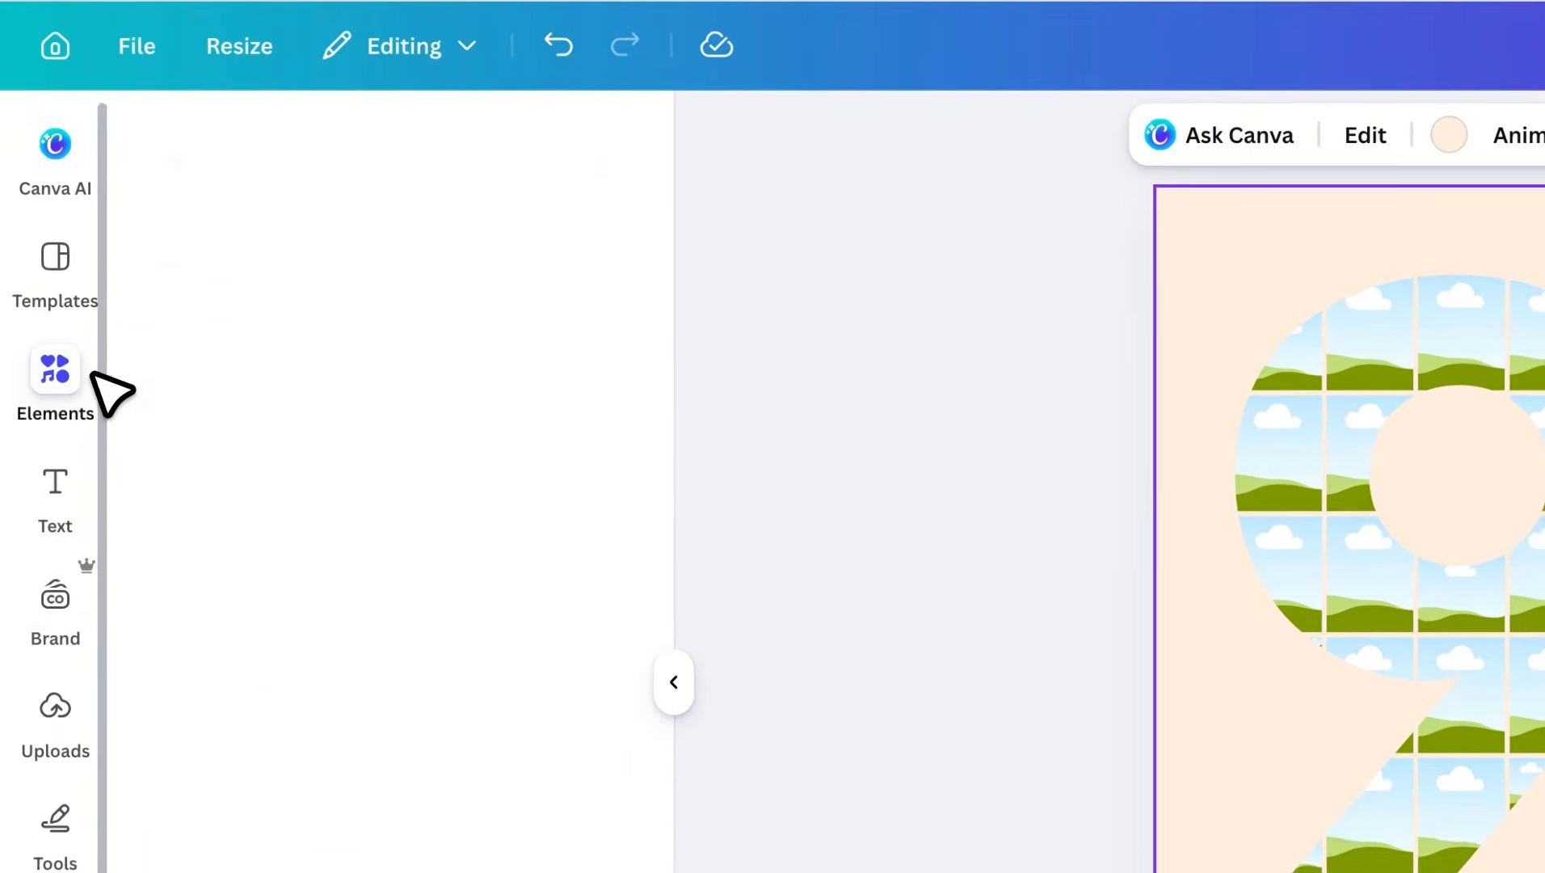
pyautogui.click(340, 173)
pyautogui.write('birthday girl')
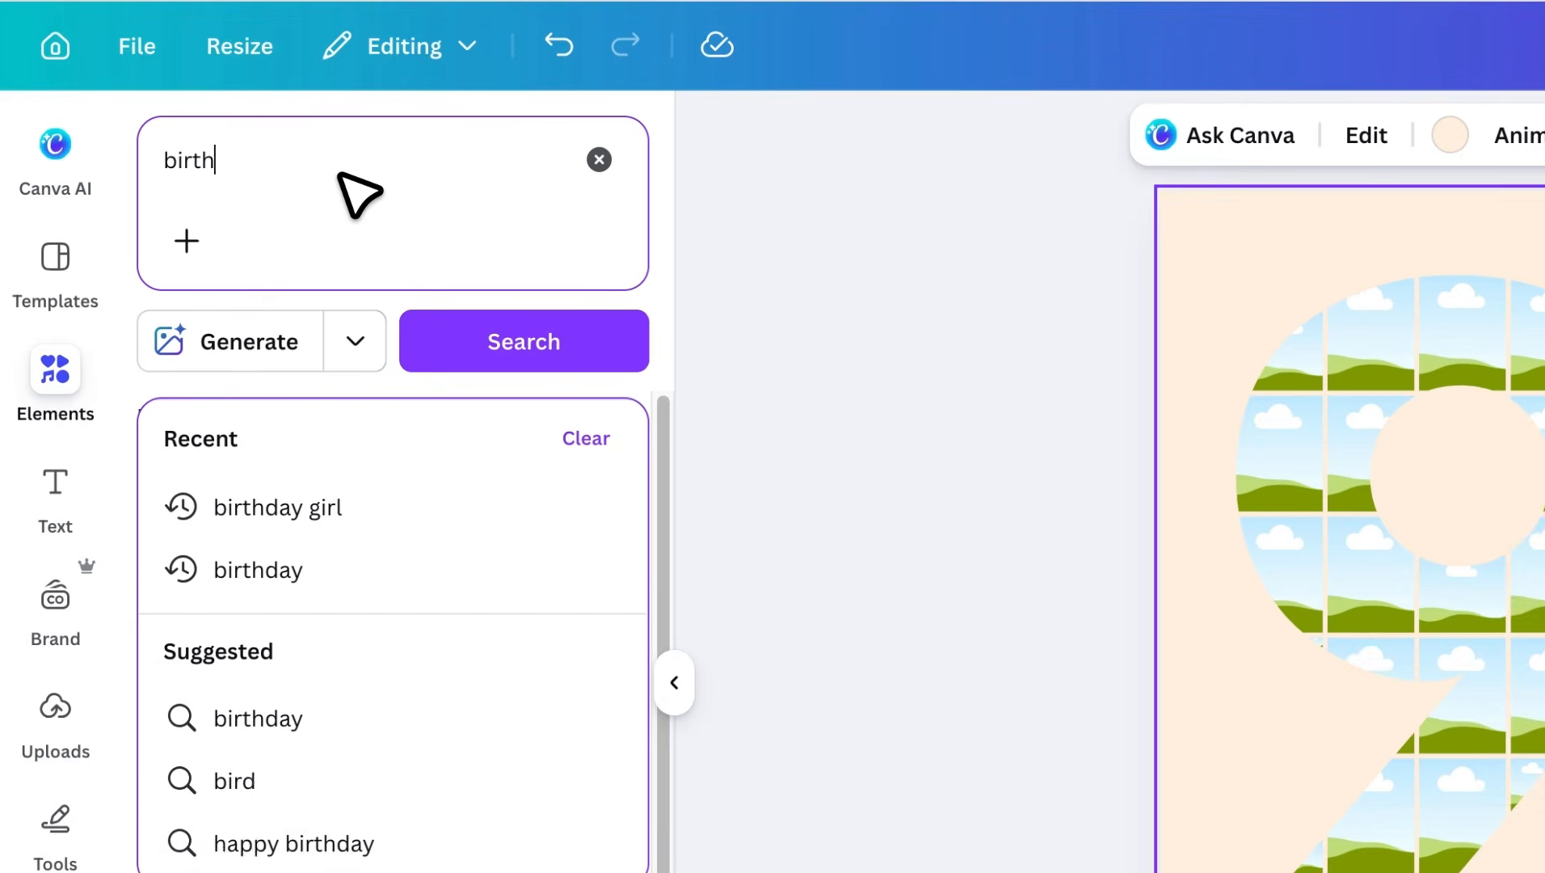
pyautogui.press('Return')
pyautogui.click(380, 419)
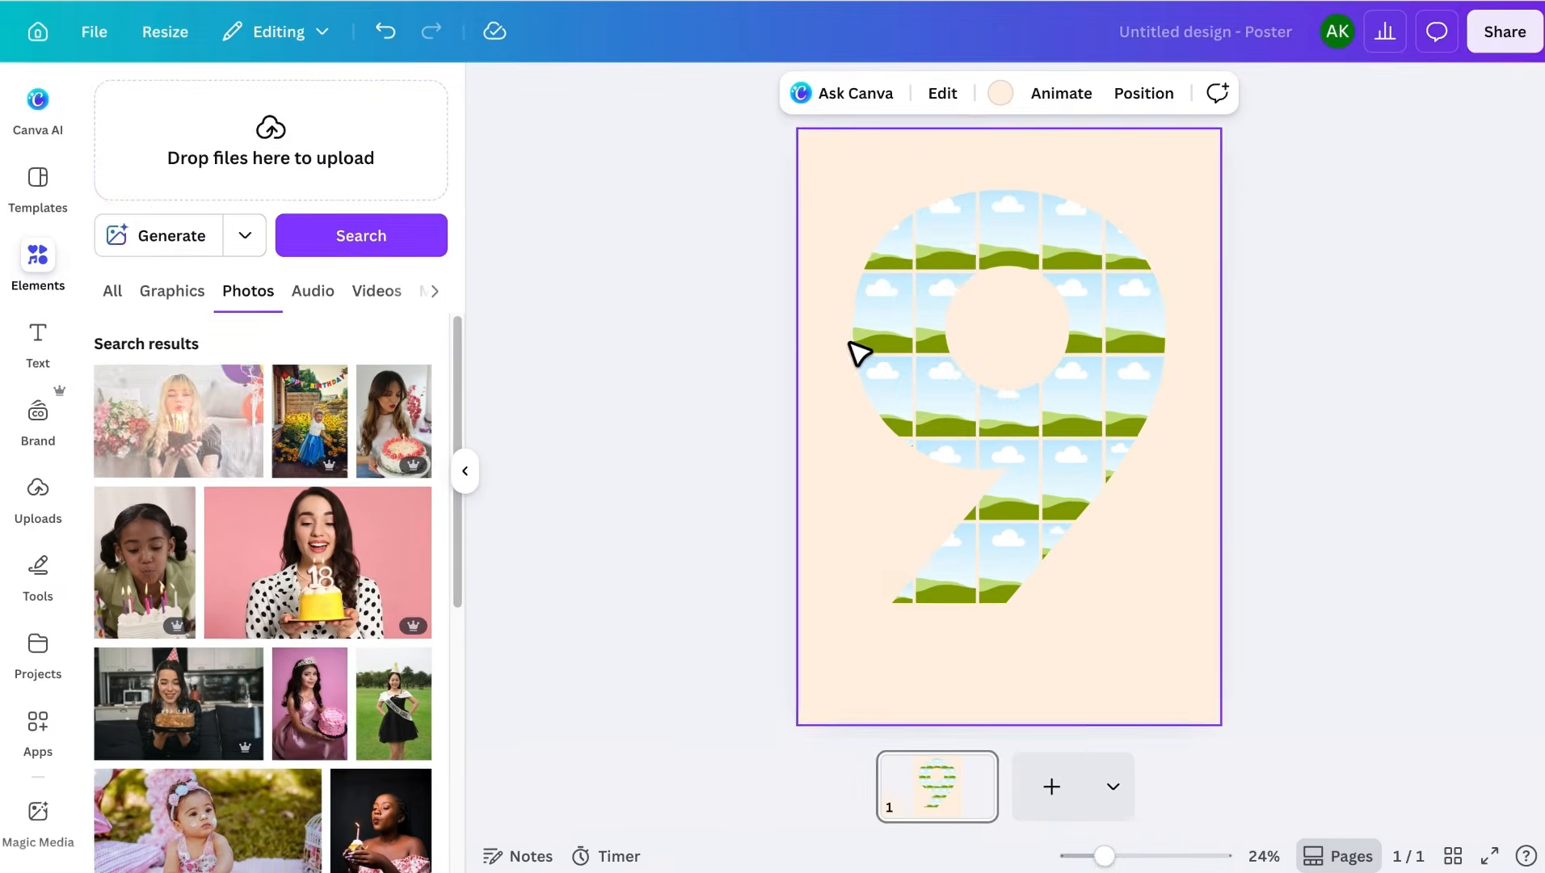
# - Drag birthday-girl photos into each grid cell of the 9, adjusting one crop
pyautogui.moveTo(178, 421); pyautogui.dragTo(883, 338)
pyautogui.moveTo(394, 420); pyautogui.dragTo(962, 250)
pyautogui.scroll(-5, 267, 566)
pyautogui.moveTo(176, 565); pyautogui.dragTo(1006, 234)
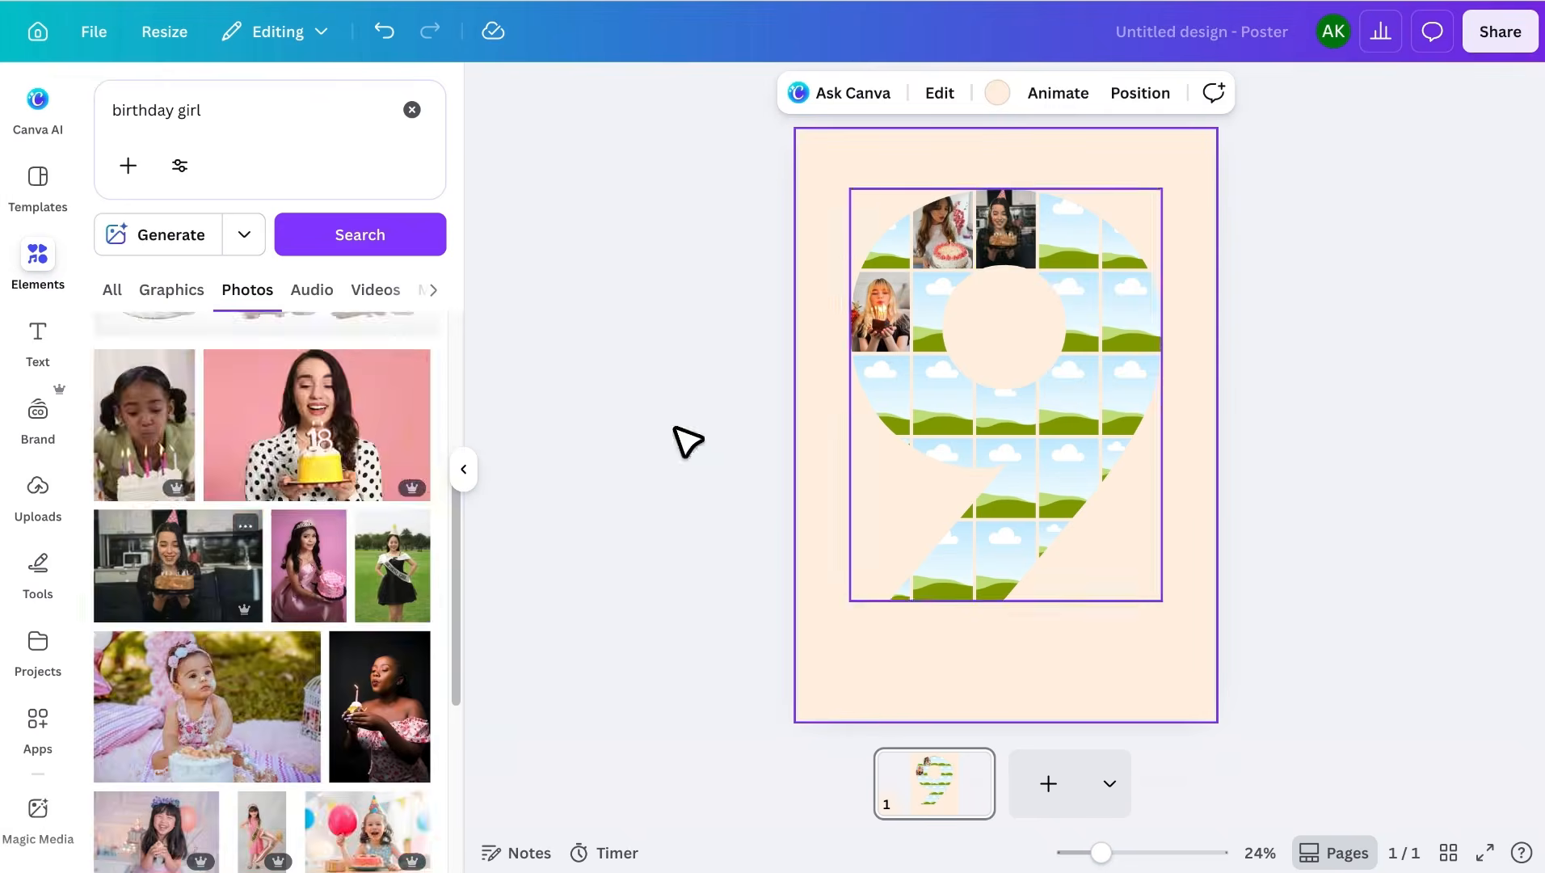
pyautogui.moveTo(393, 566); pyautogui.dragTo(938, 320)
pyautogui.doubleClick(930, 325)
pyautogui.scroll(-10, 318, 541)
pyautogui.moveTo(369, 373); pyautogui.dragTo(1069, 234)
pyautogui.moveTo(321, 523); pyautogui.dragTo(882, 396)
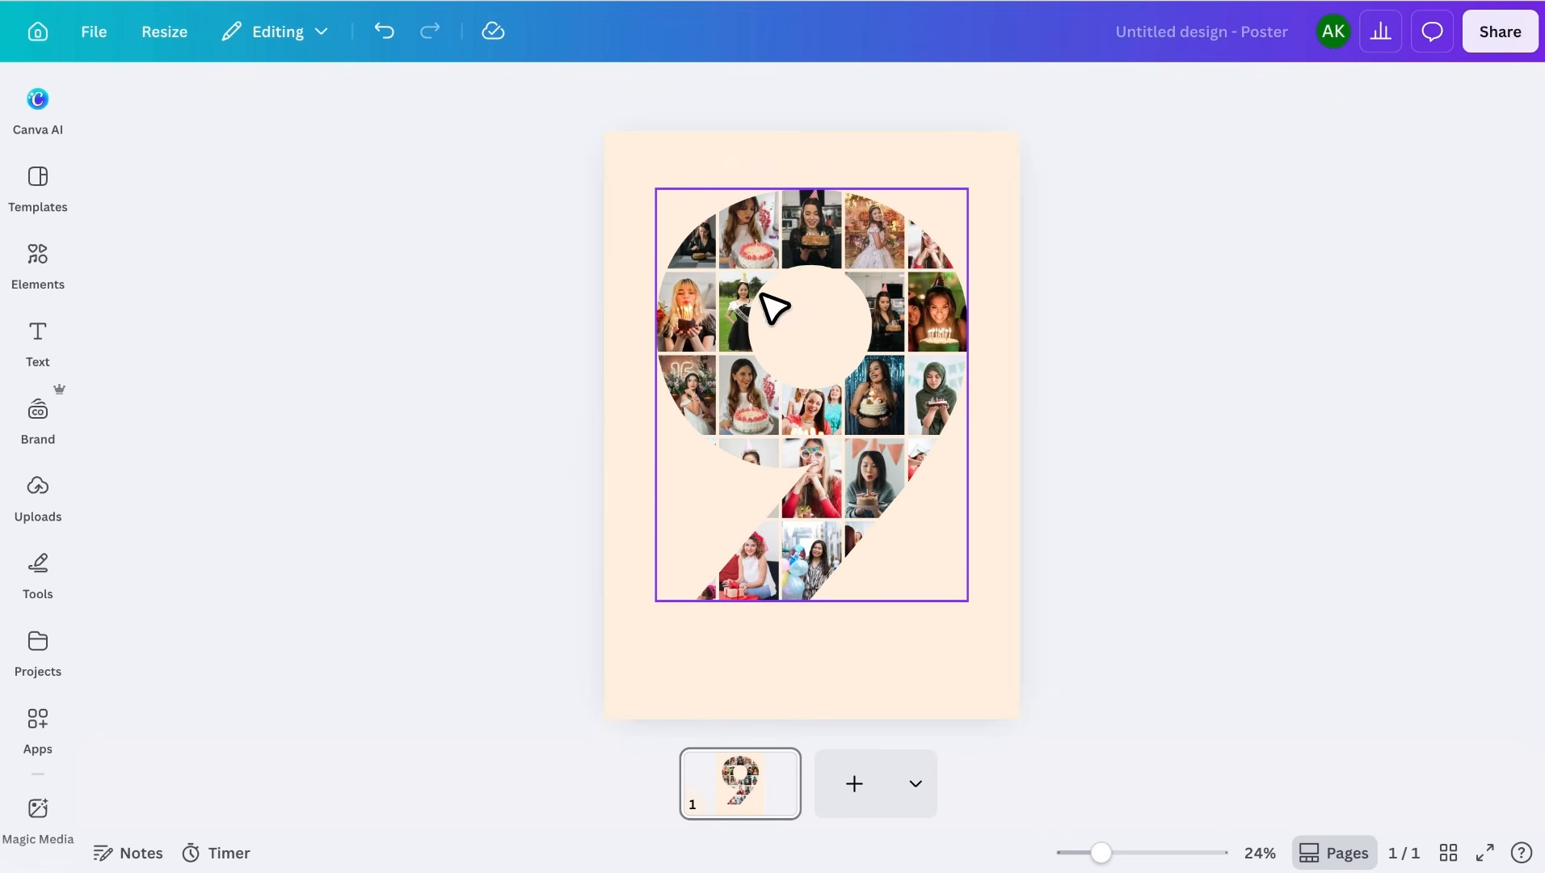
pyautogui.click(887, 155)
# - Add a text box above the 9 reading 'Happy' in uppercase
pyautogui.press('t')
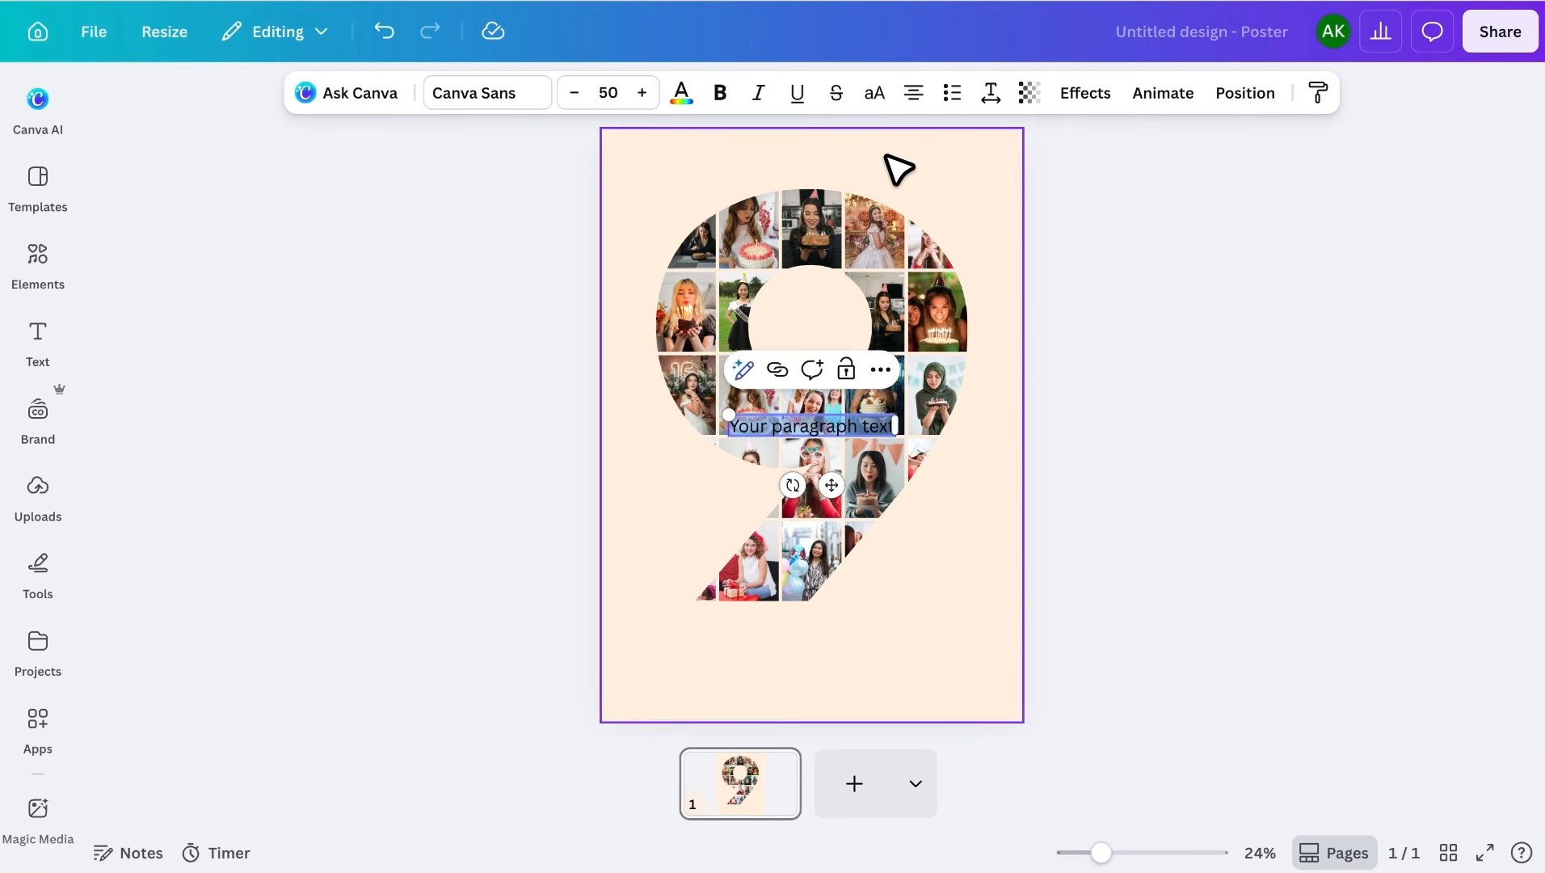
pyautogui.moveTo(841, 430); pyautogui.dragTo(849, 226)
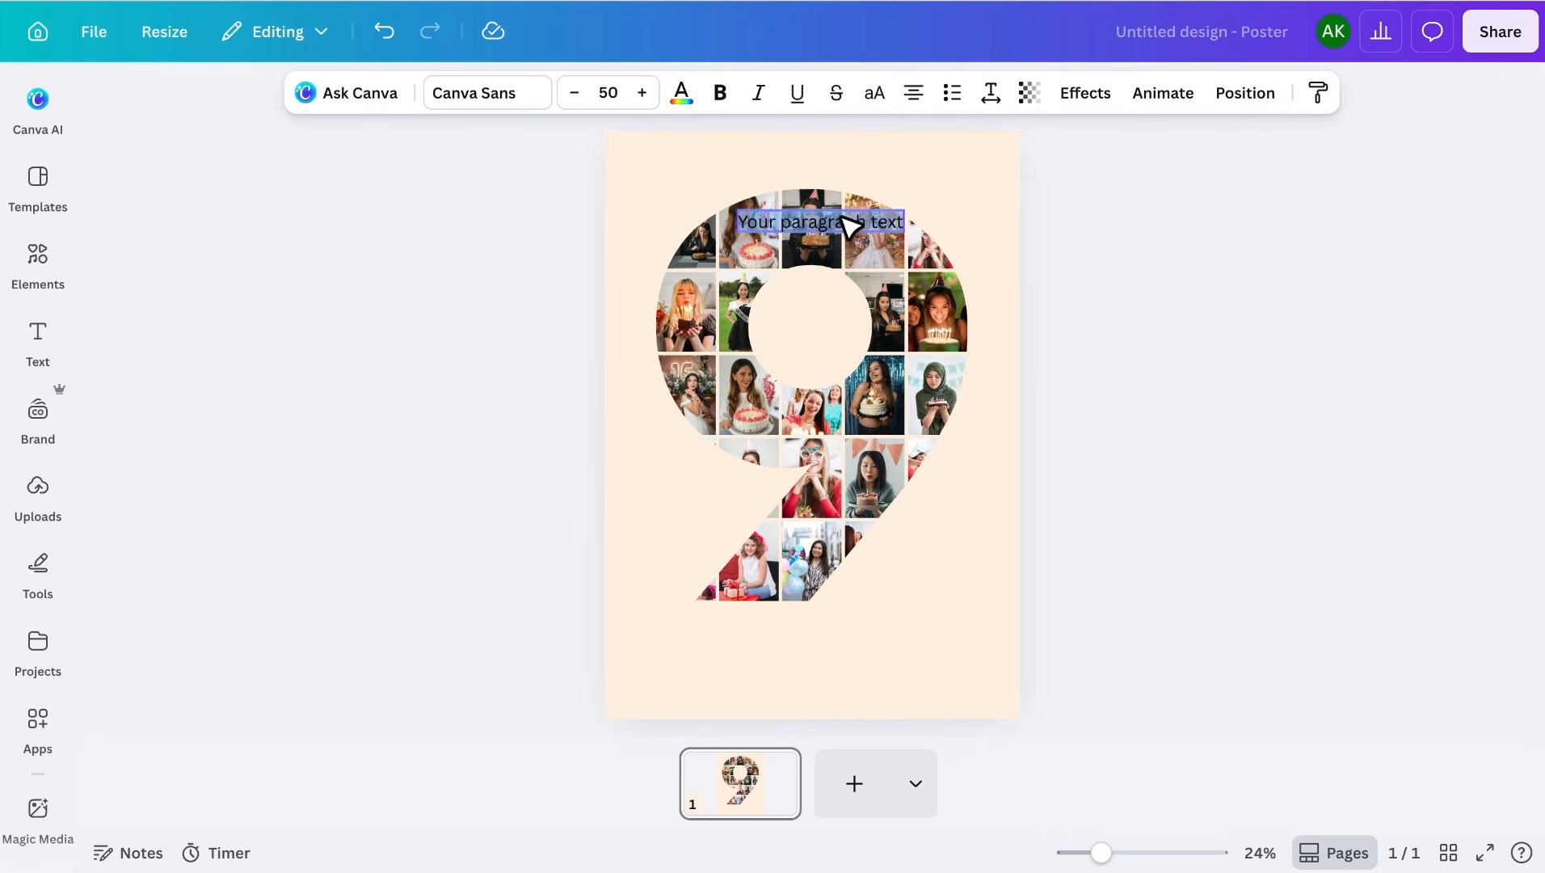
pyautogui.write('Happy')
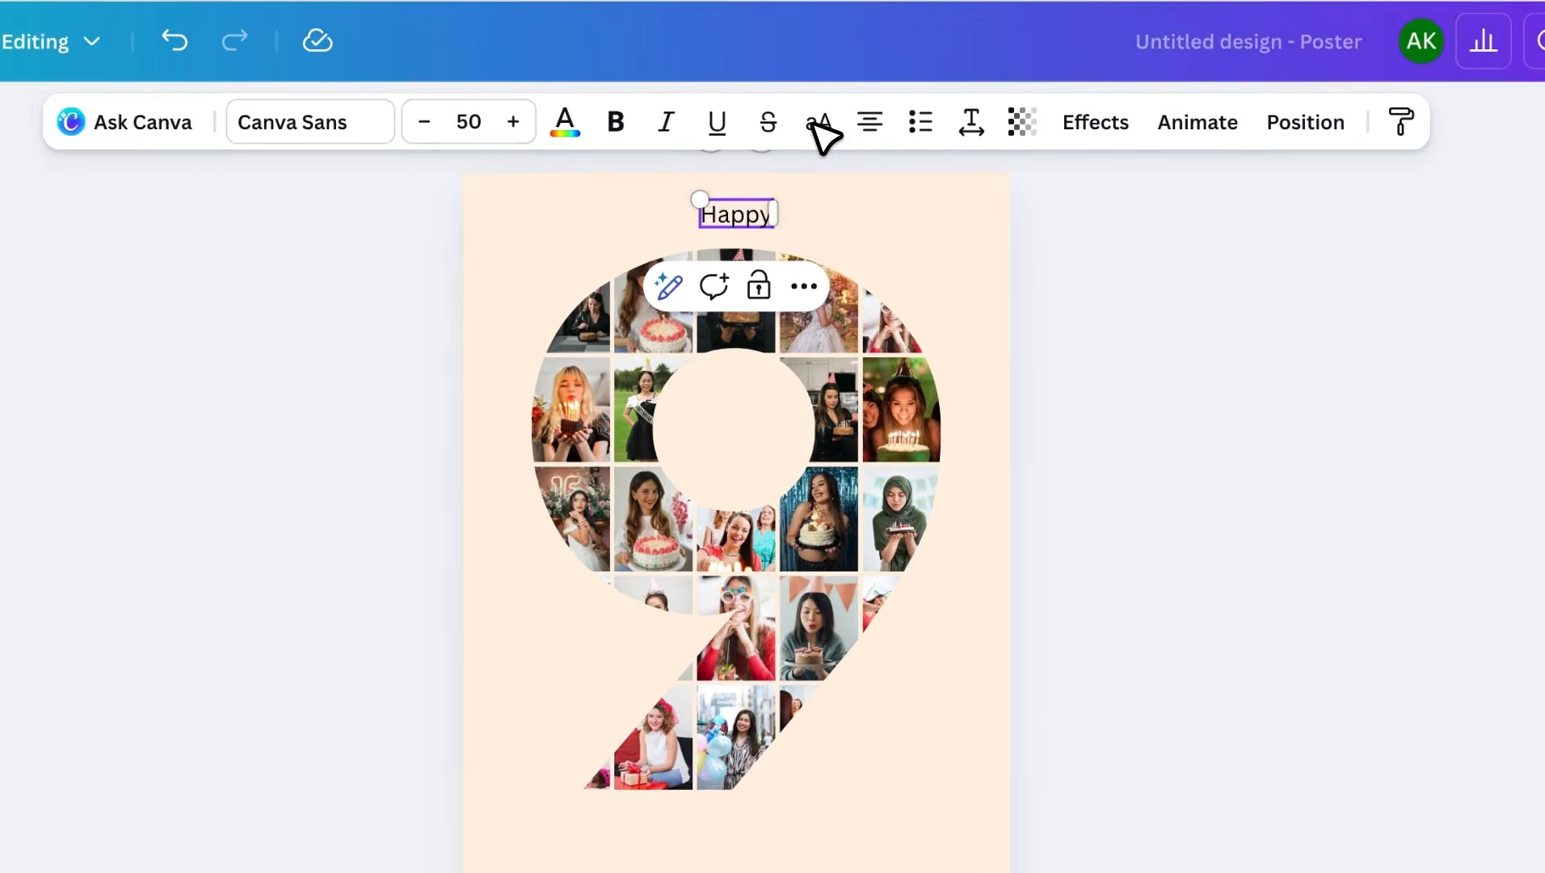
pyautogui.click(874, 93)
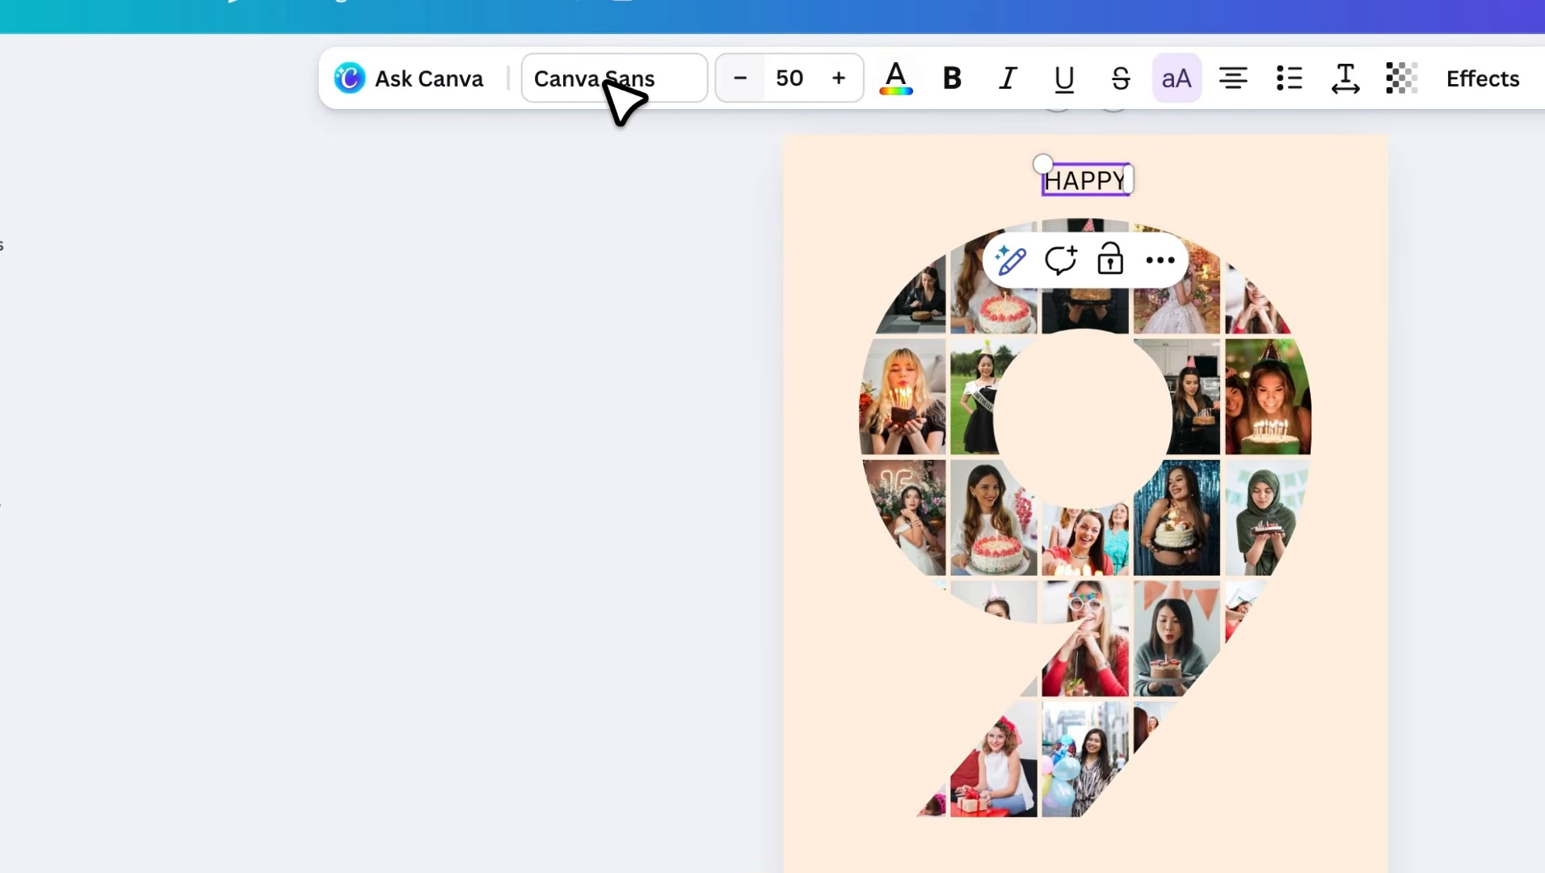
# - Set the HAPPY heading to Montserrat Bold
pyautogui.click(489, 99)
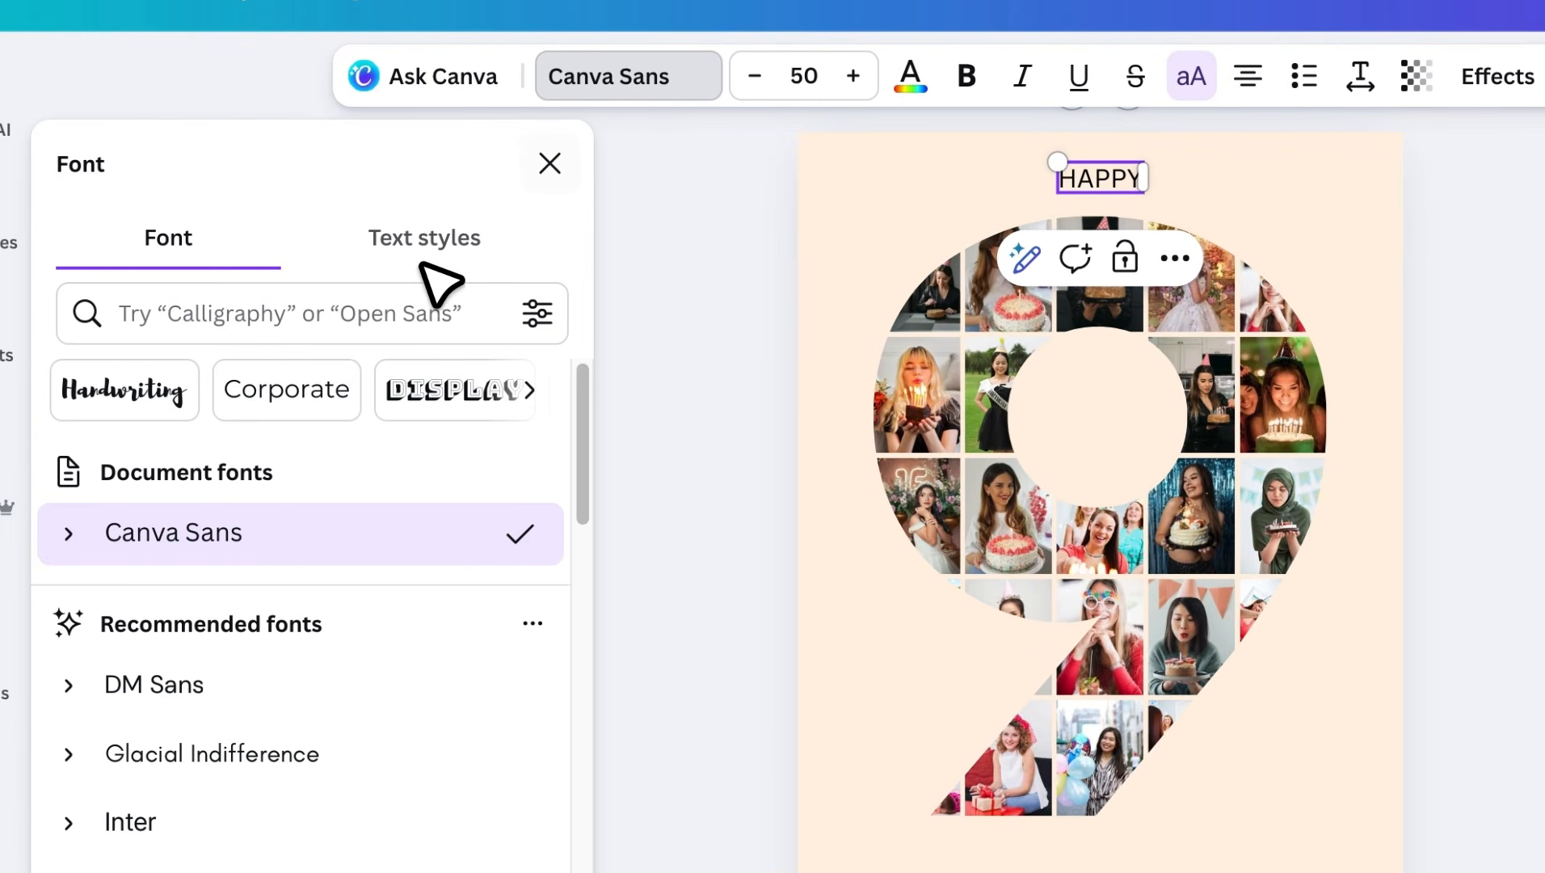
pyautogui.click(383, 319)
pyautogui.write('mont')
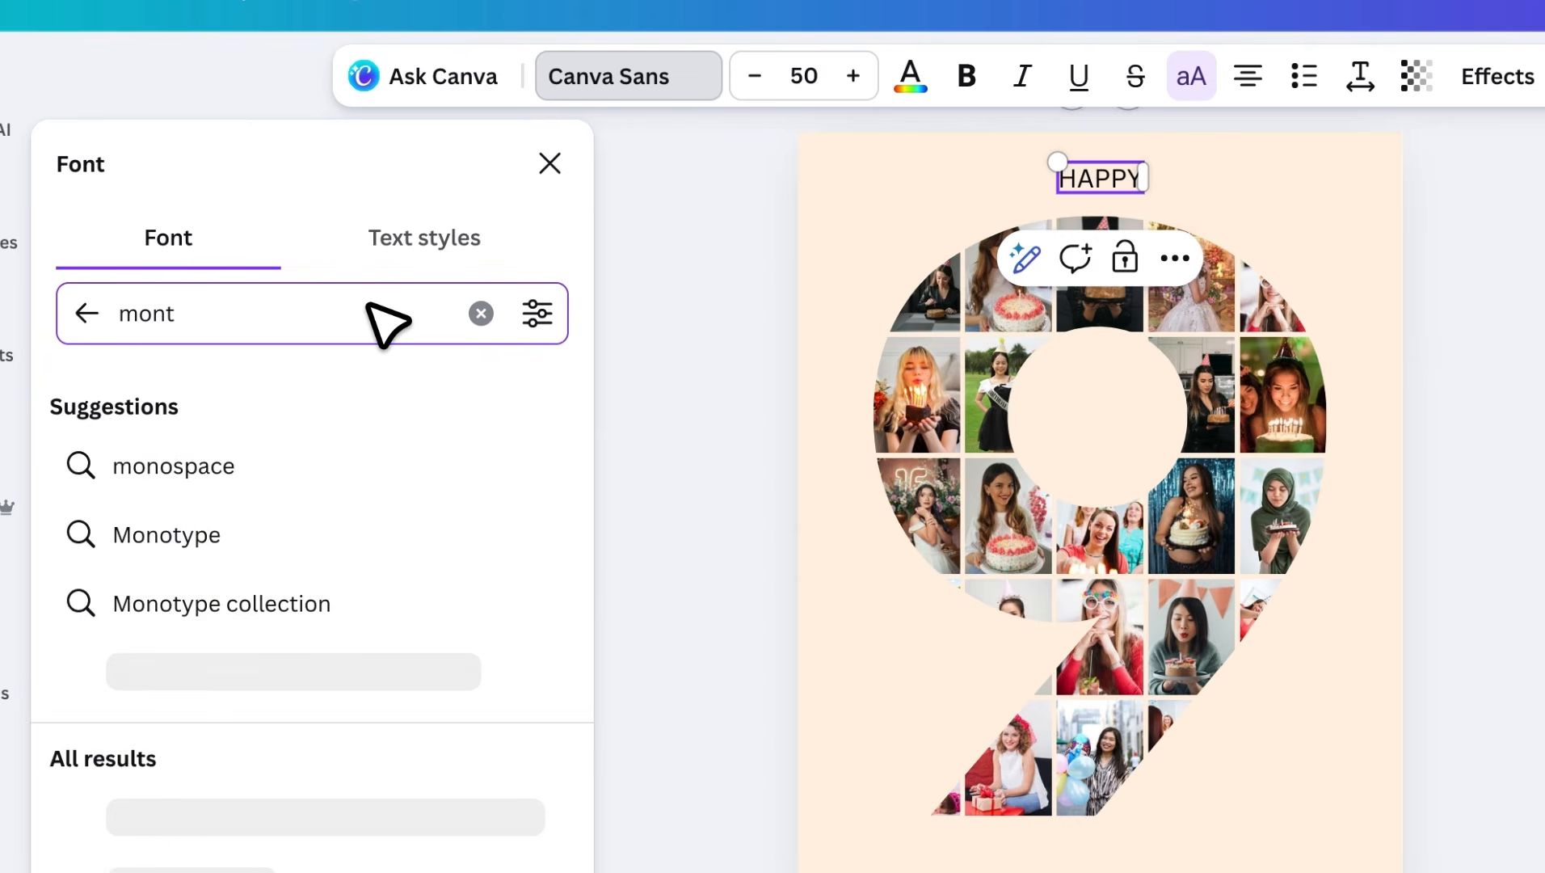
pyautogui.click(335, 539)
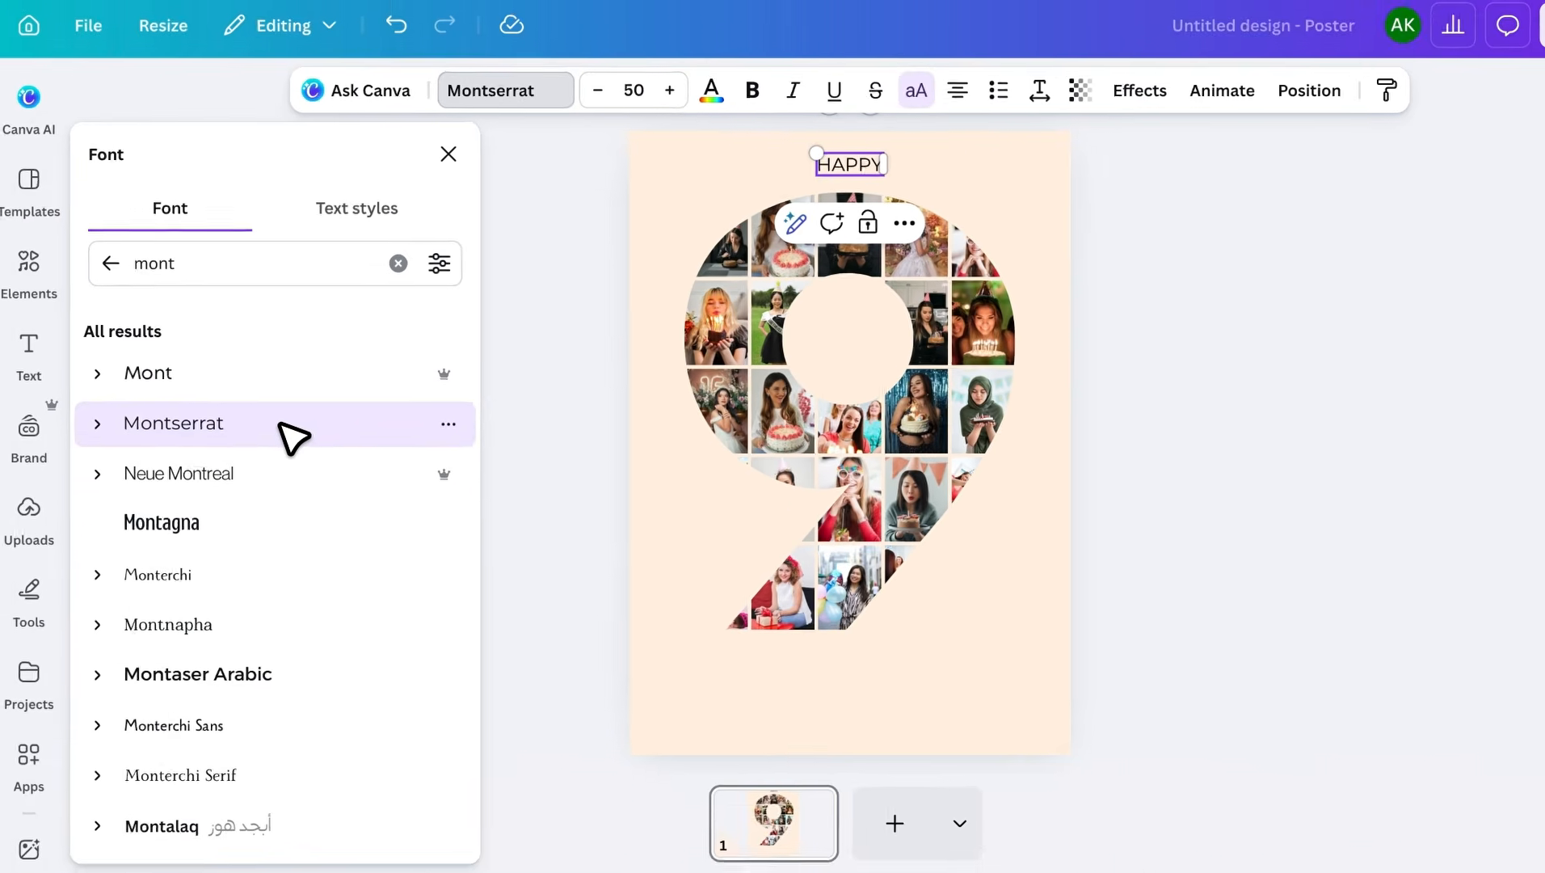
pyautogui.click(102, 408)
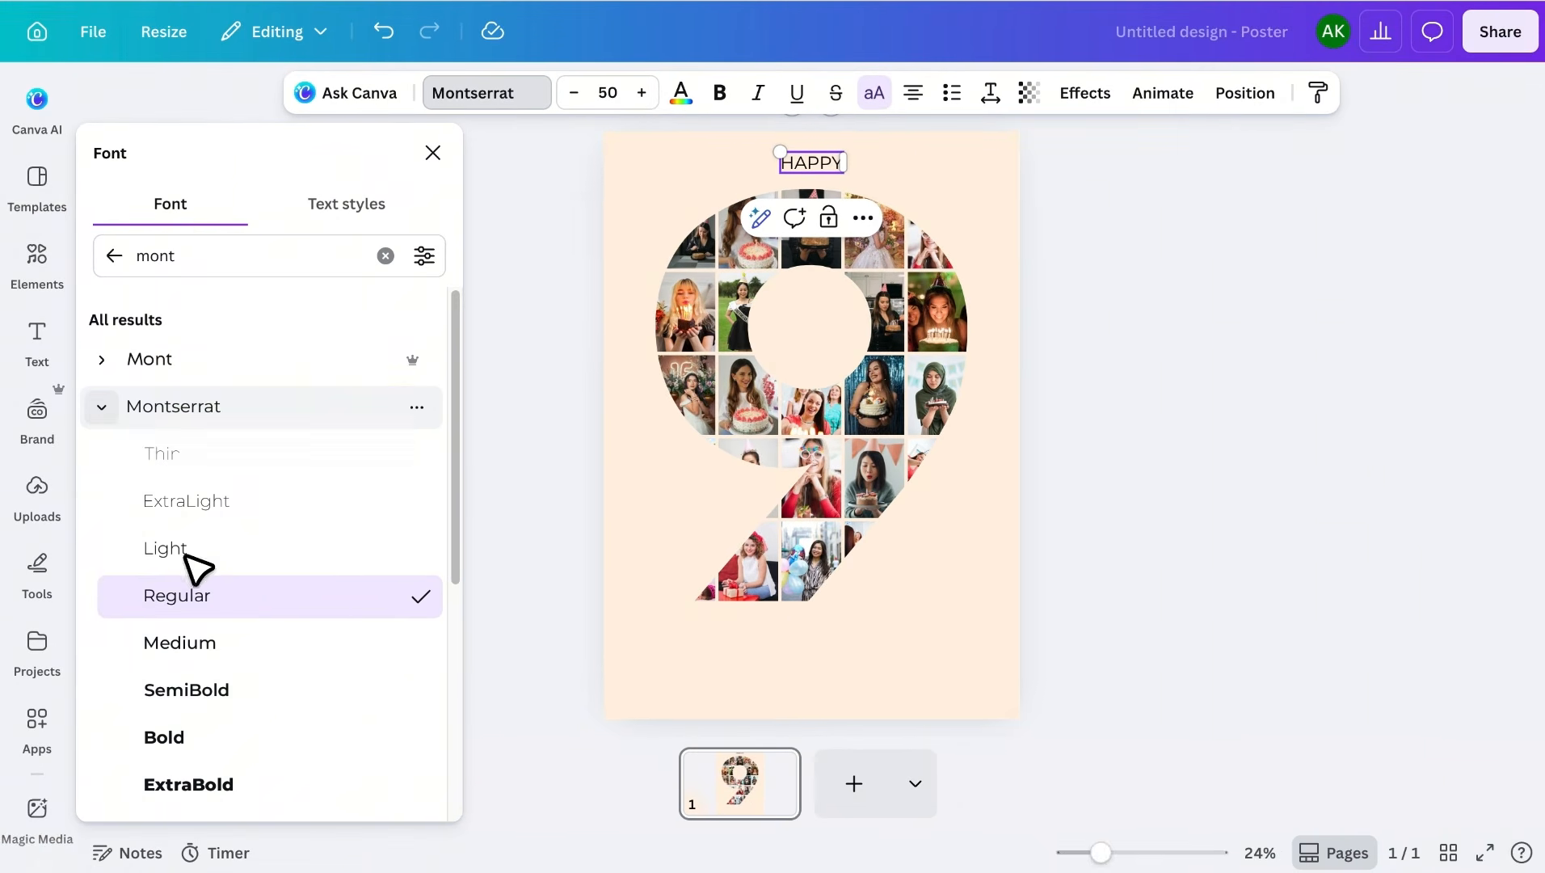
pyautogui.click(235, 735)
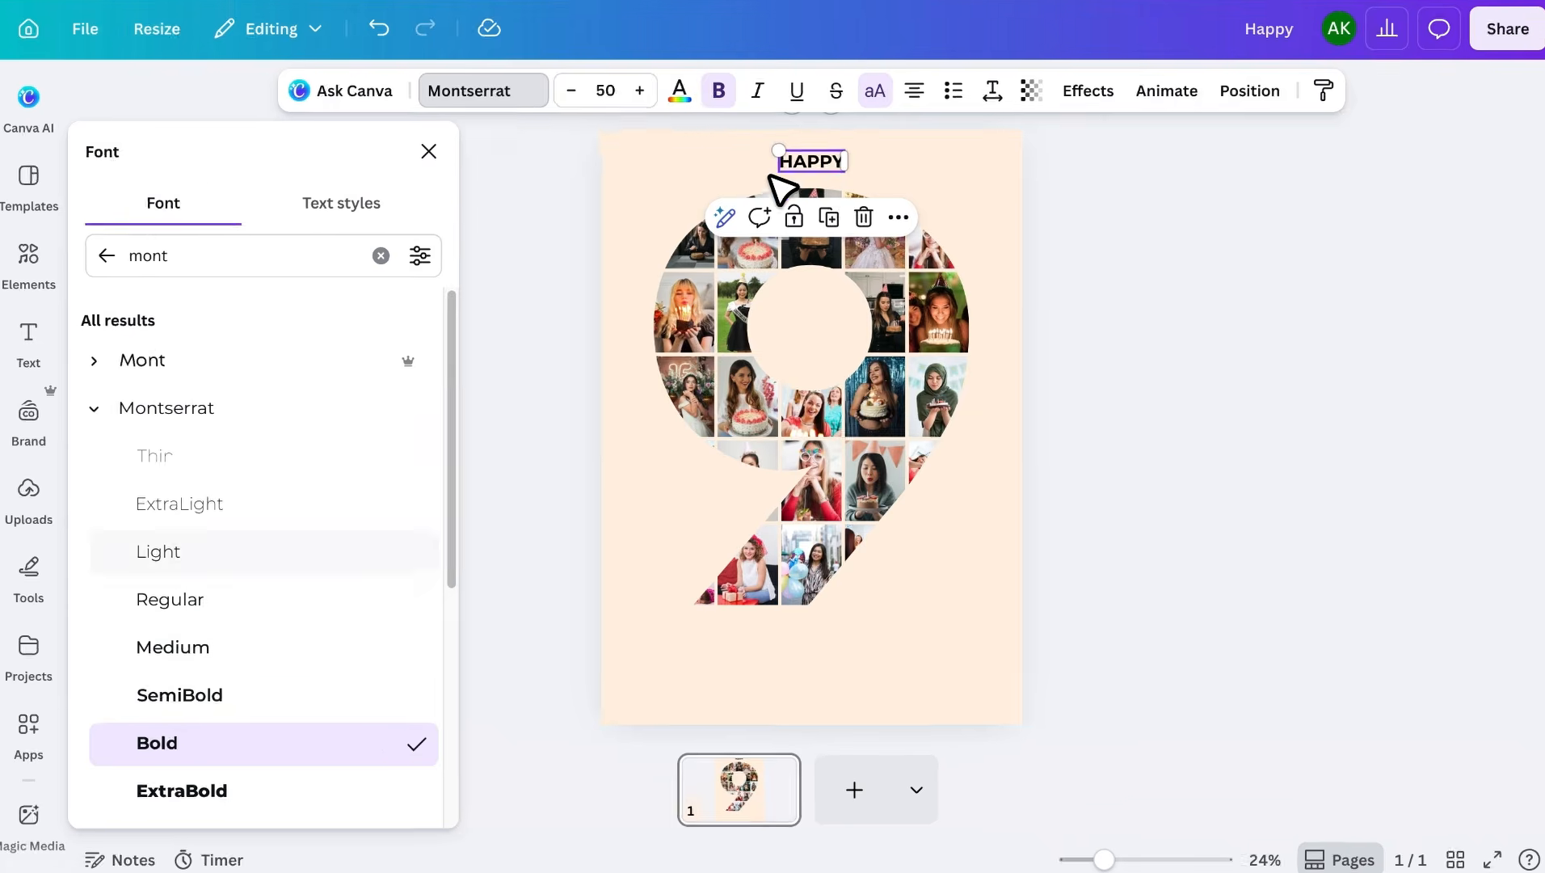
pyautogui.click(718, 157)
# - Enlarge HAPPY to about size 88, centre it at the top, and nudge the 9 below
pyautogui.click(782, 160)
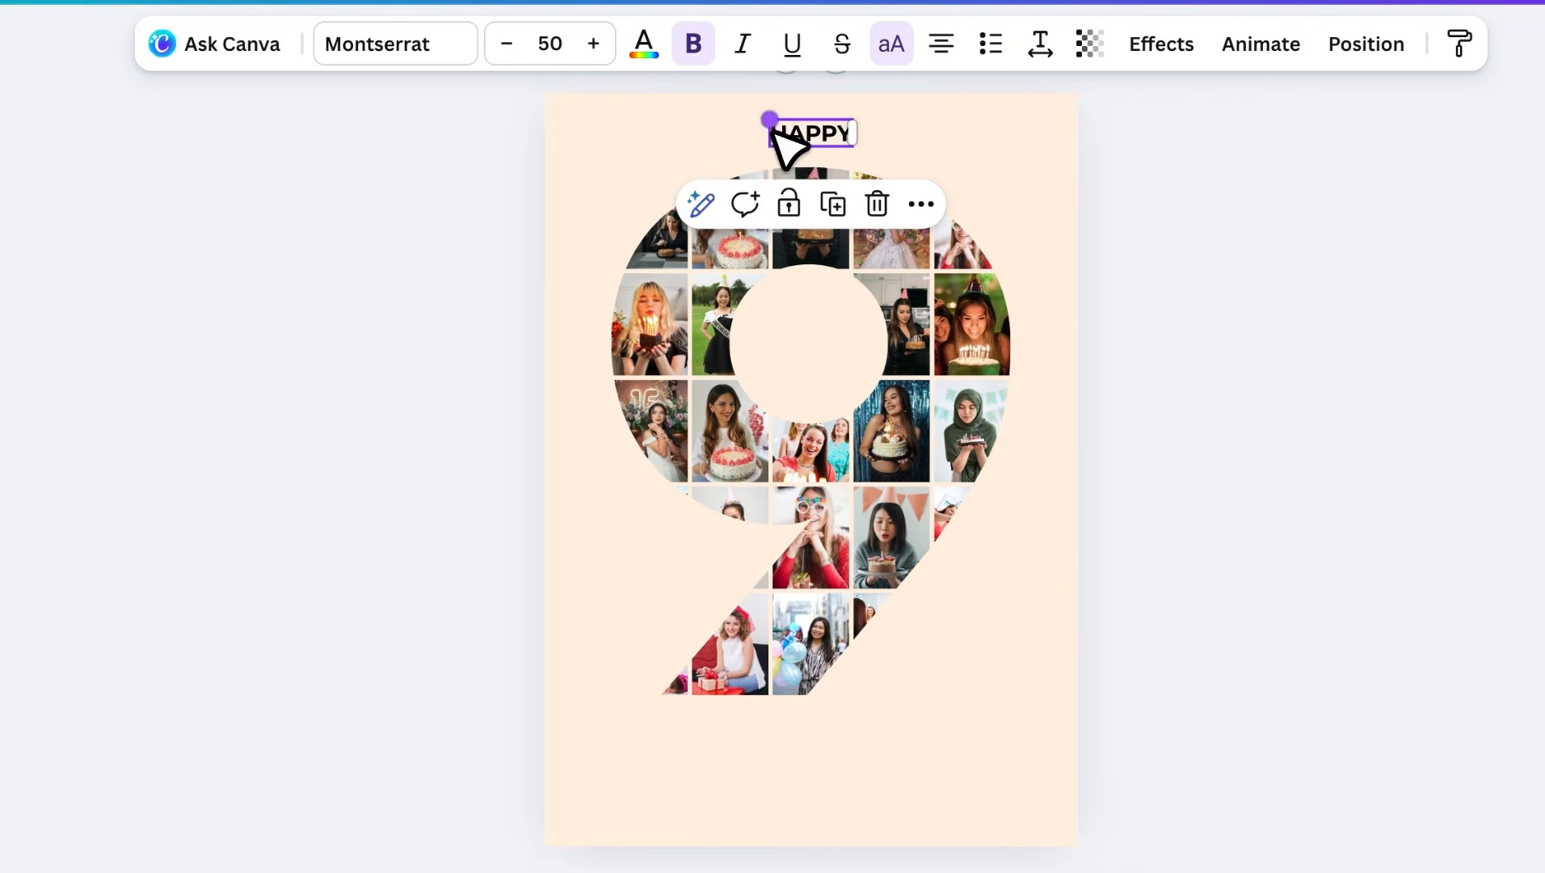
pyautogui.moveTo(773, 128); pyautogui.dragTo(708, 155)
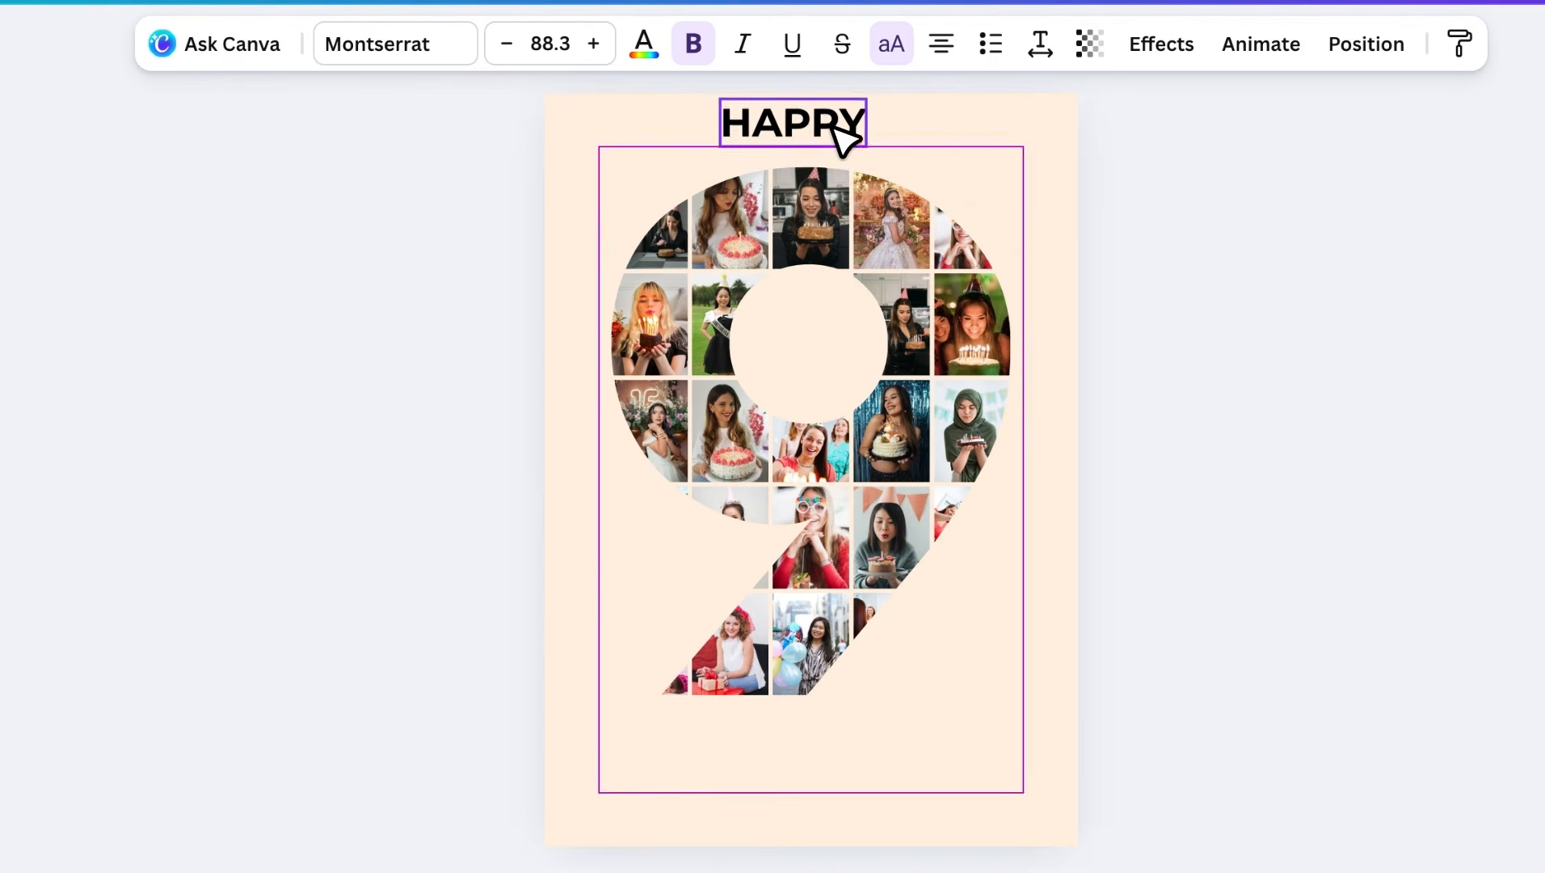
pyautogui.moveTo(833, 127); pyautogui.dragTo(851, 139)
pyautogui.moveTo(881, 316)
pyautogui.mouseDown()
pyautogui.moveTo(885, 330)
pyautogui.moveTo(883, 316)
pyautogui.mouseUp()
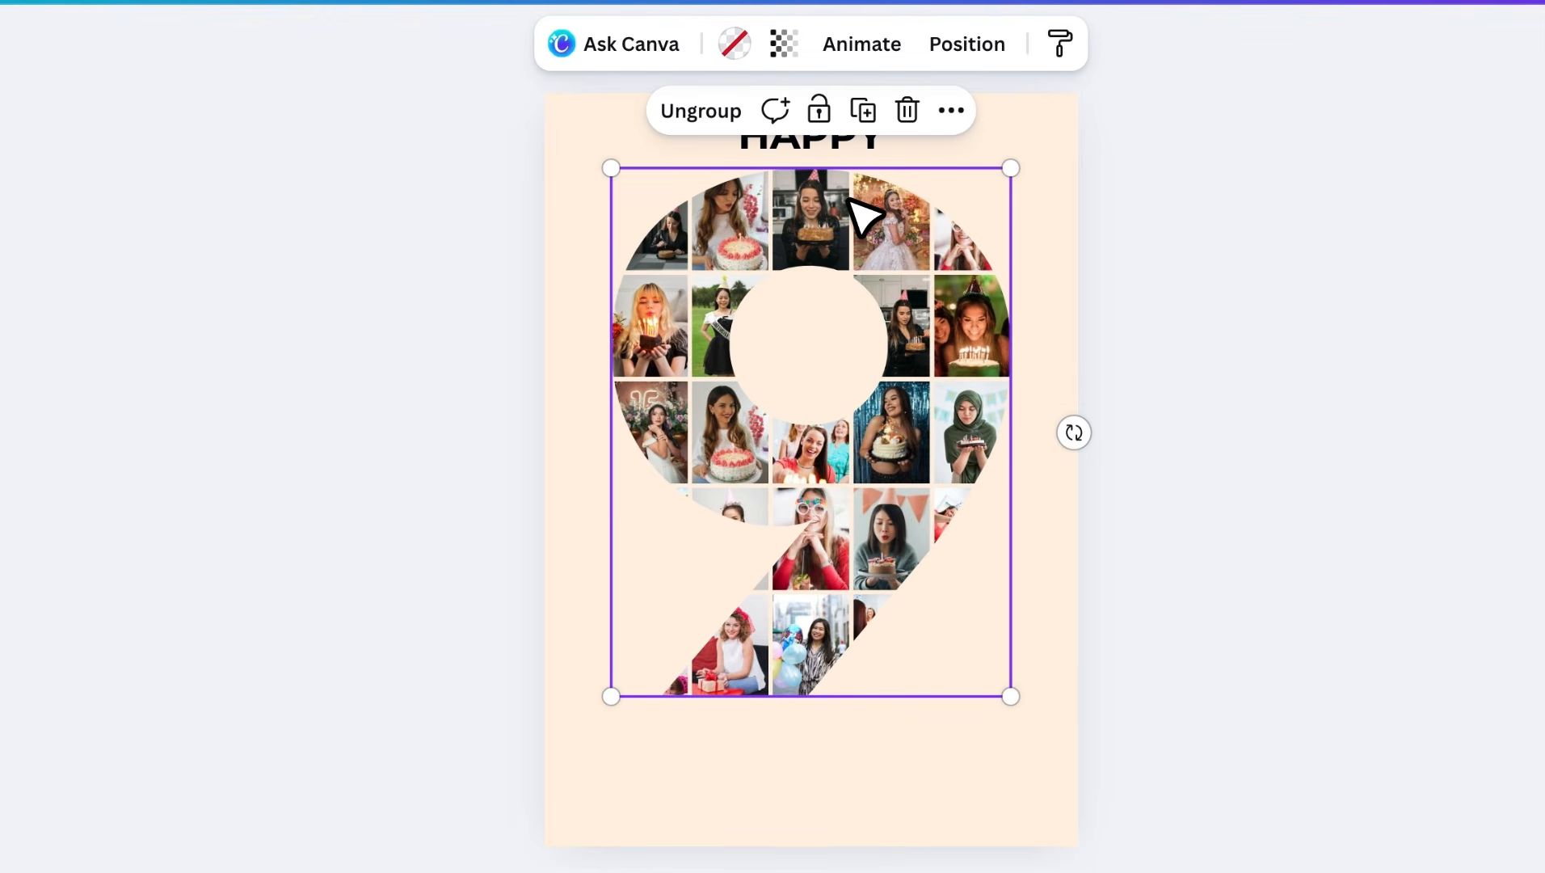
# - Add a 'BIRTHDAY' text line at size 56.6, centred below the 9
pyautogui.click(817, 752)
pyautogui.press('t')
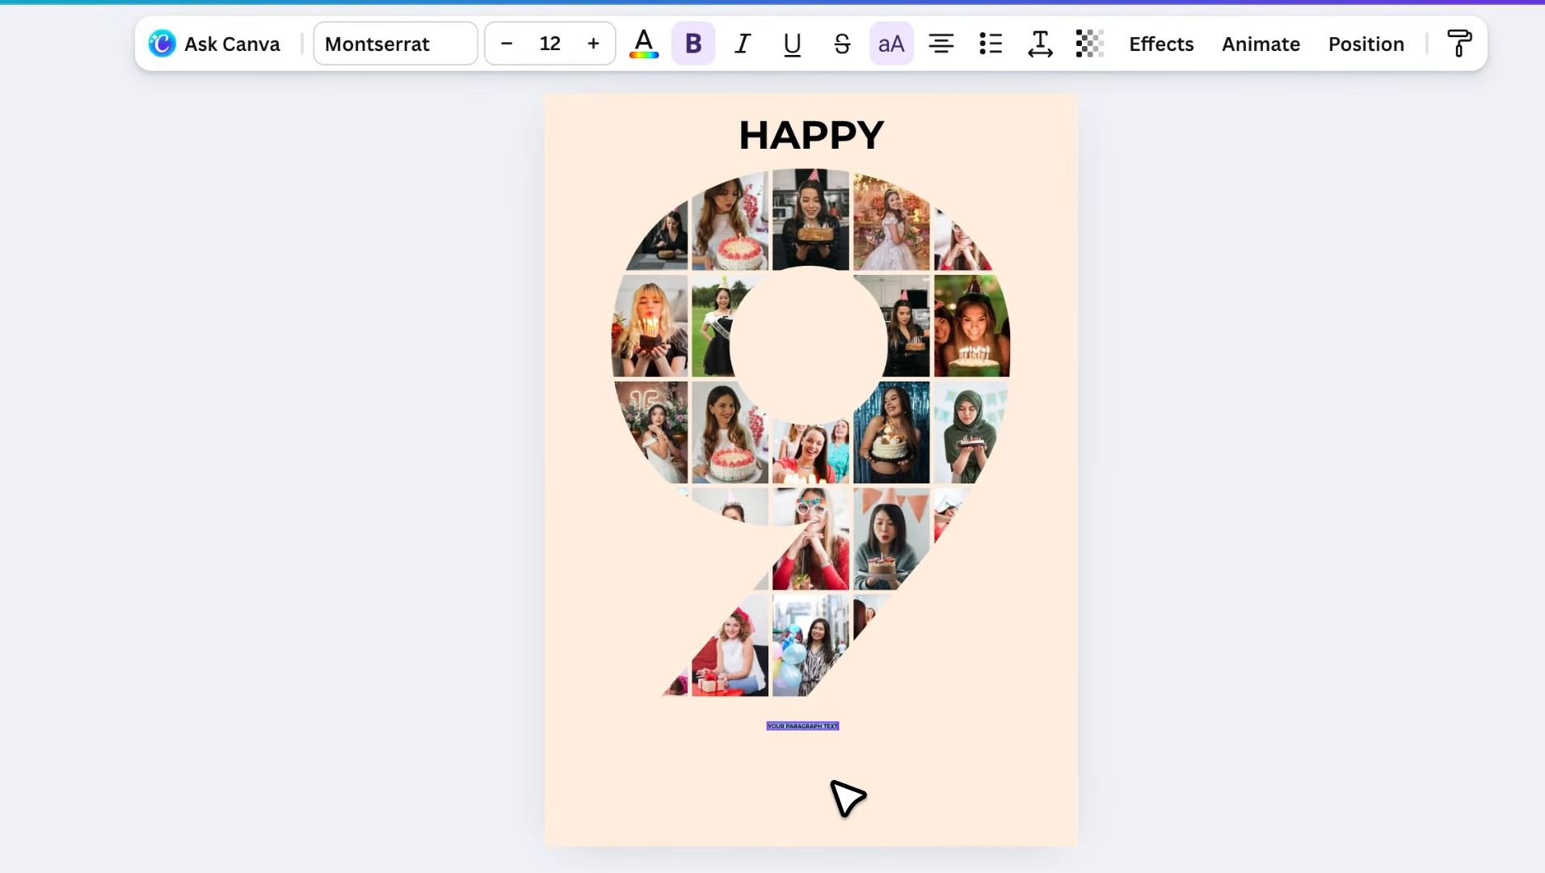
pyautogui.moveTo(768, 729); pyautogui.dragTo(582, 786)
pyautogui.moveTo(839, 747); pyautogui.dragTo(910, 766)
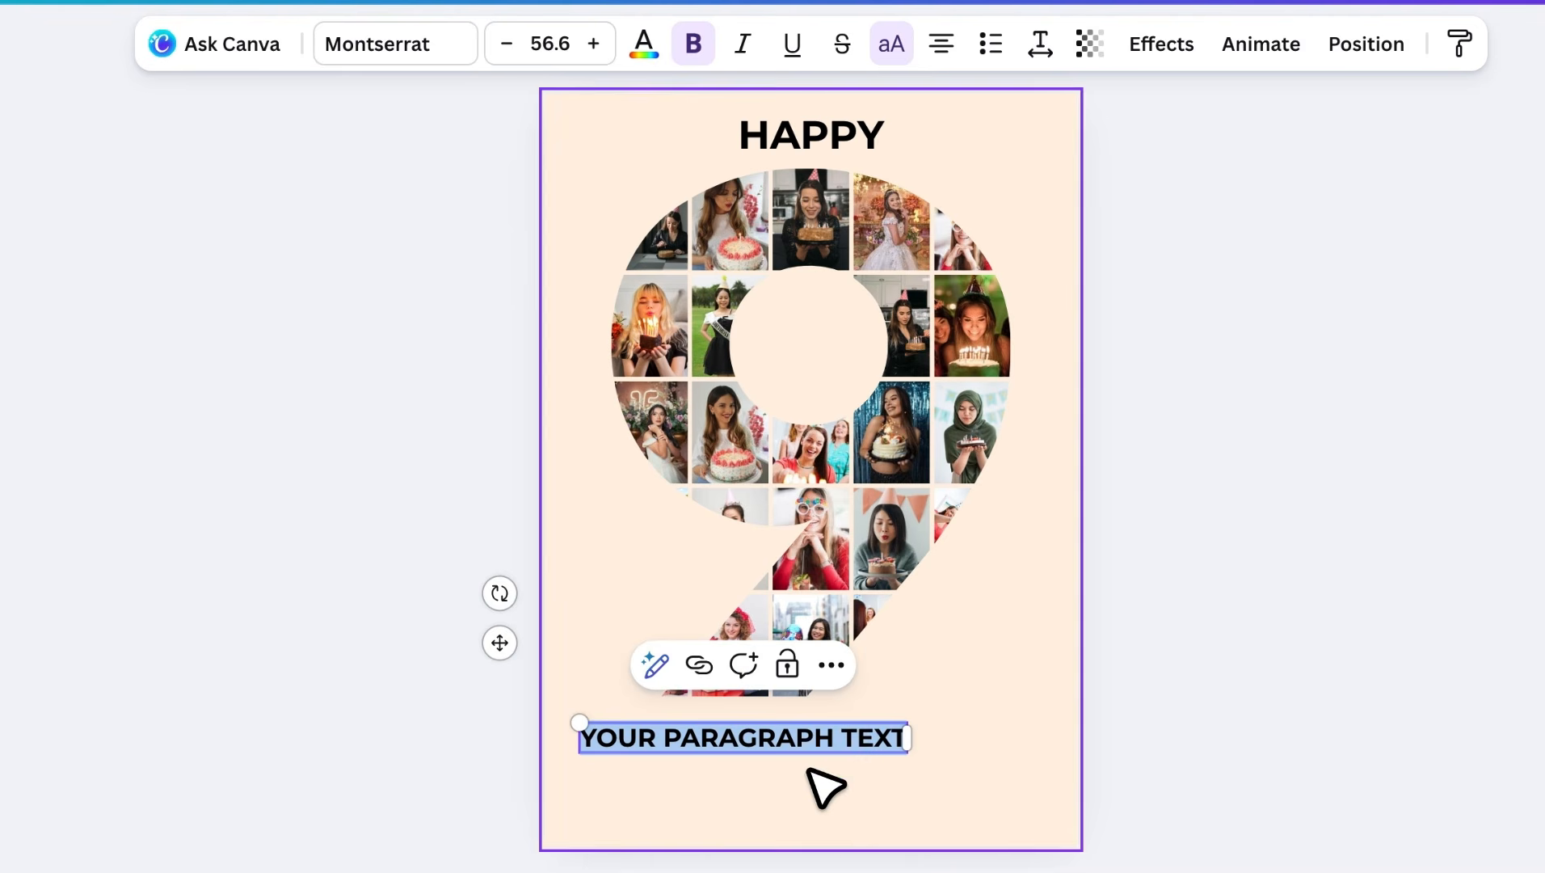
pyautogui.write('BIRTHDAY')
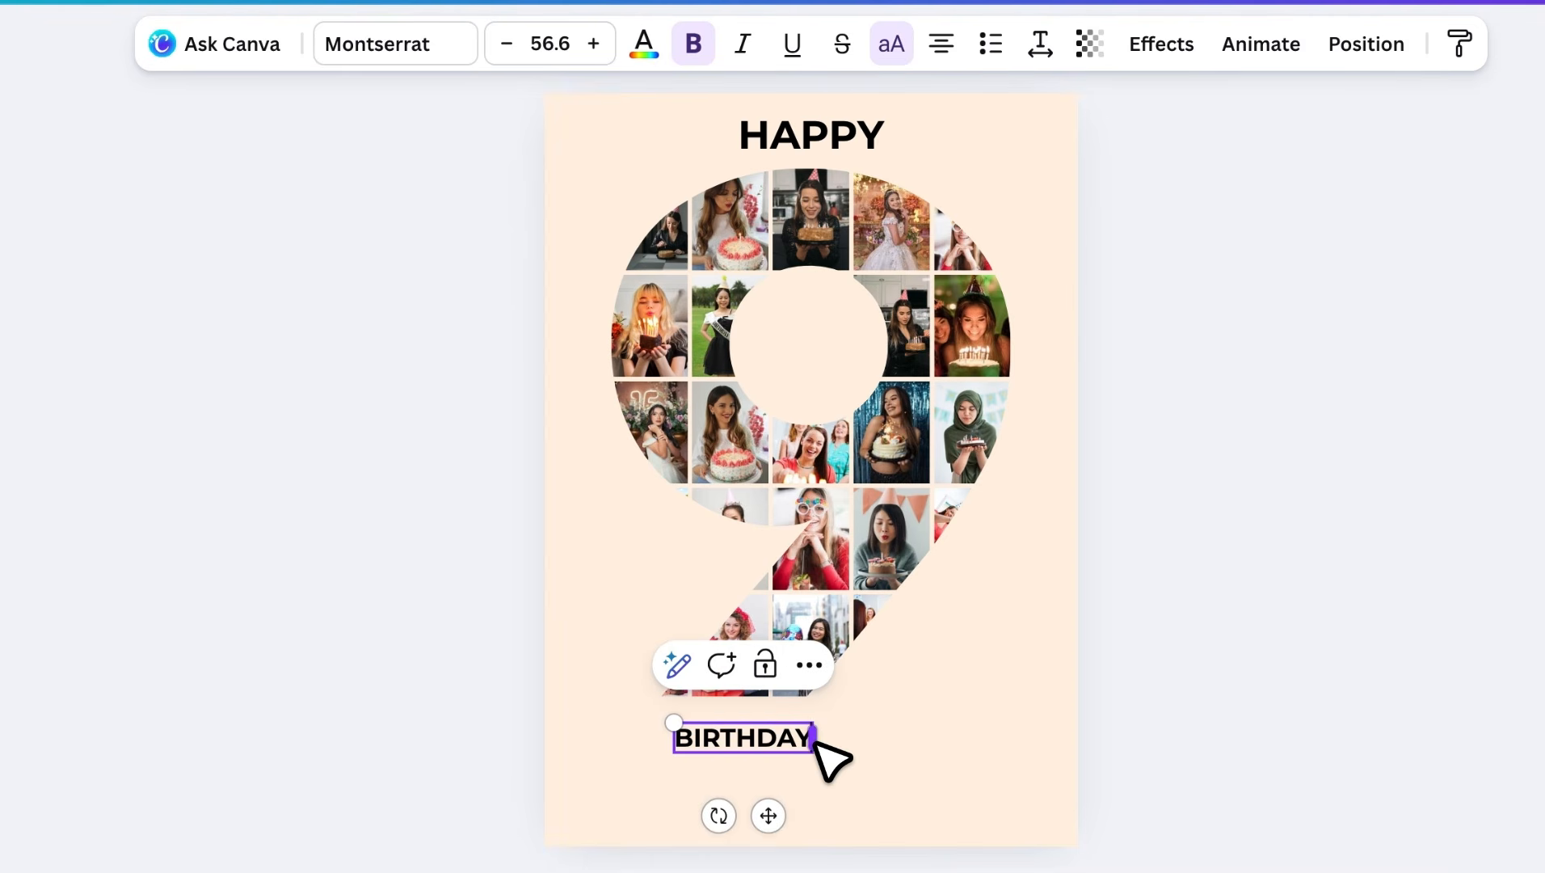
pyautogui.moveTo(810, 816); pyautogui.dragTo(832, 818)
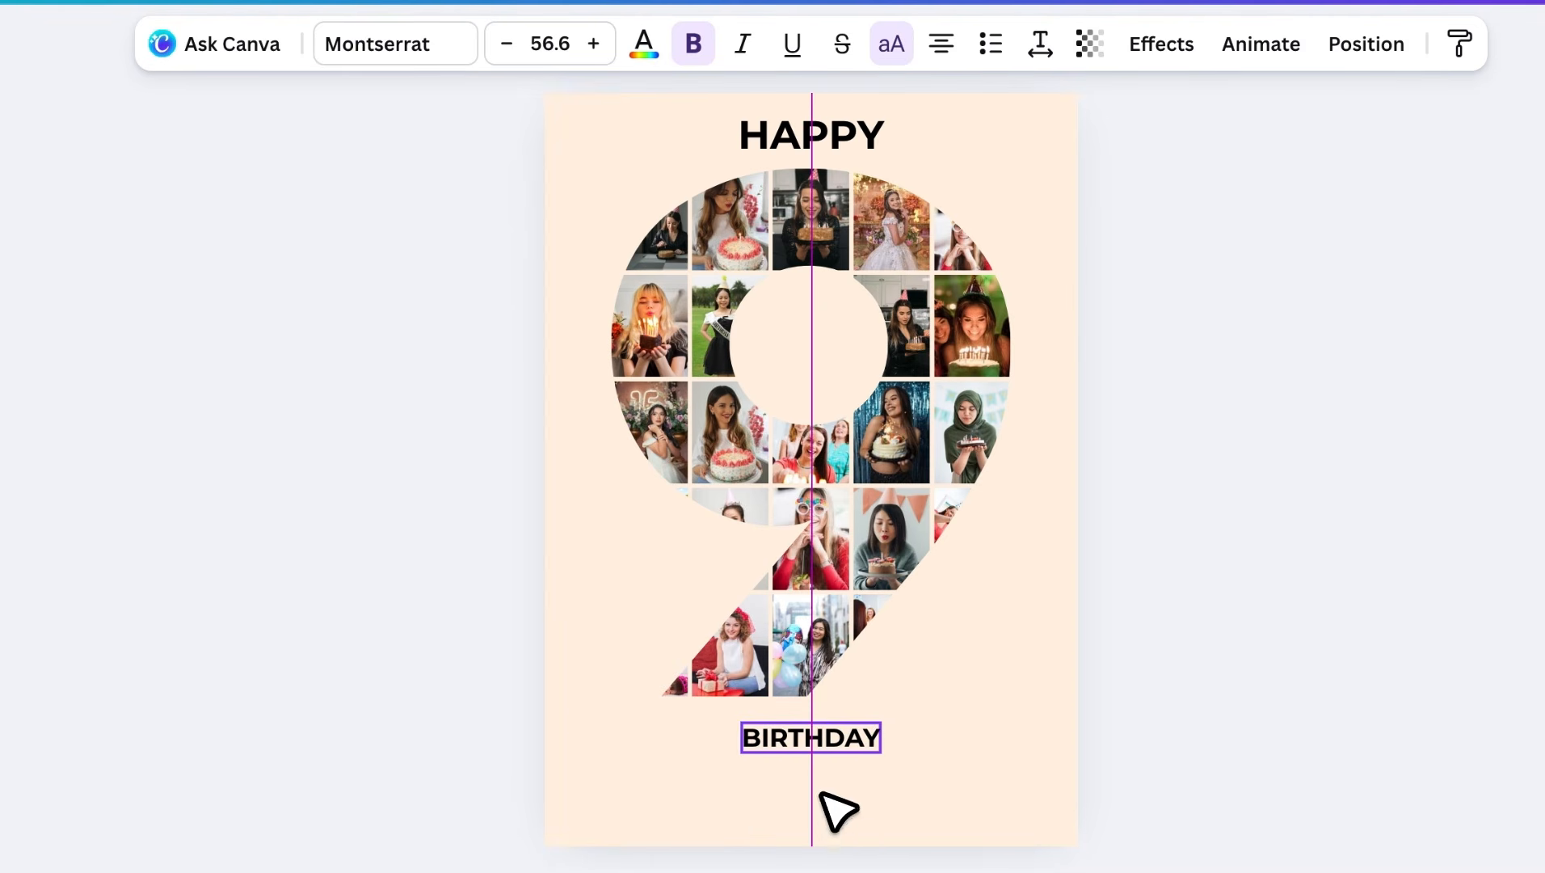
# - Restyle Birthday in Holiday script, normal case, size about 141, centred beneath the 9
pyautogui.click(387, 46)
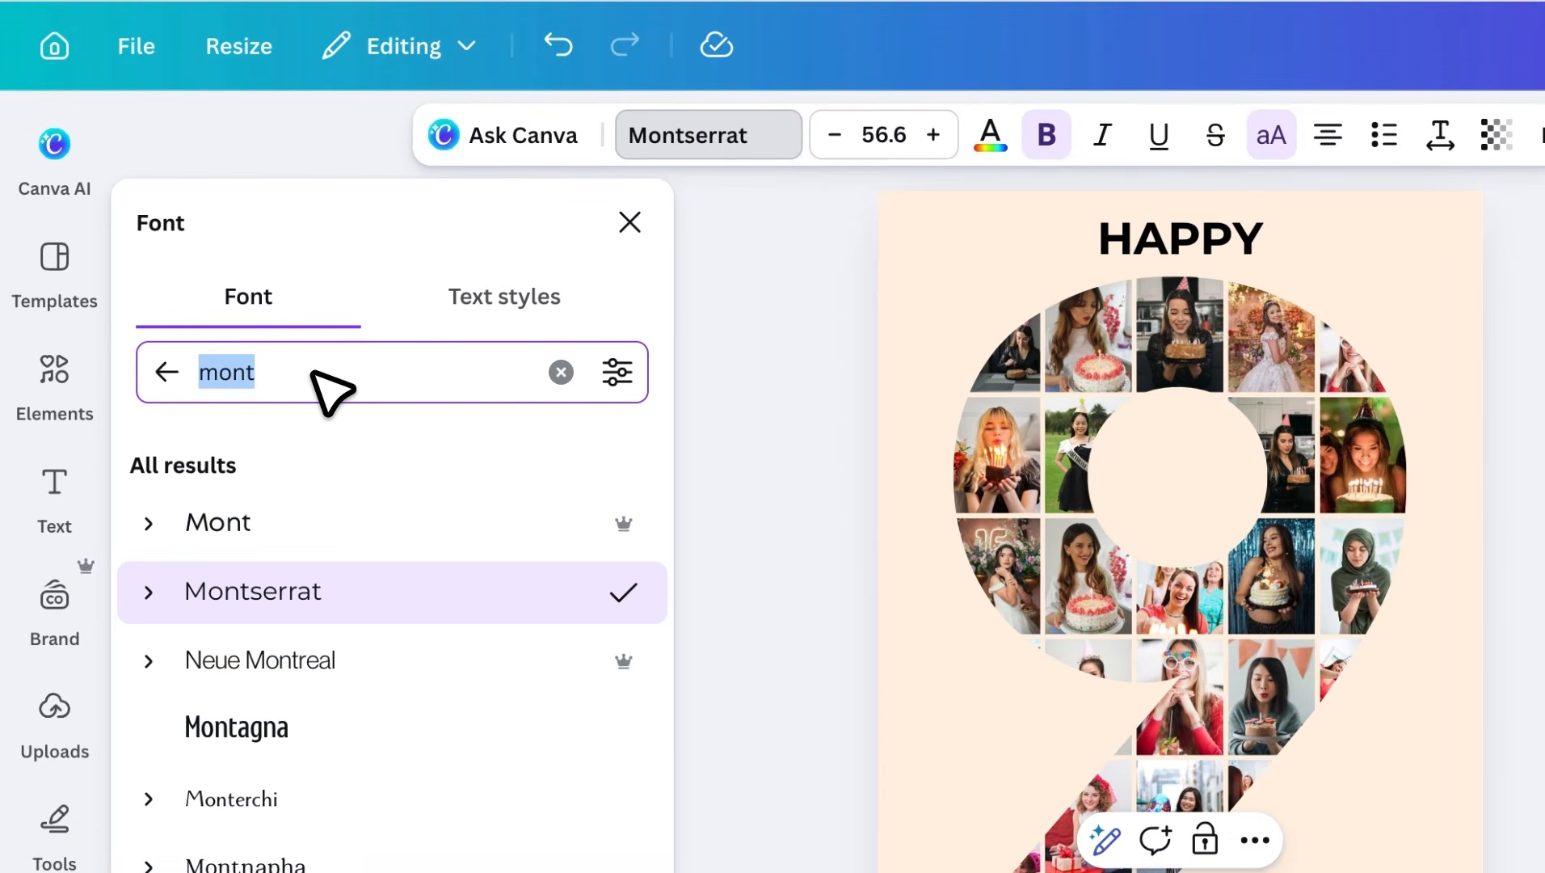
pyautogui.write('h')
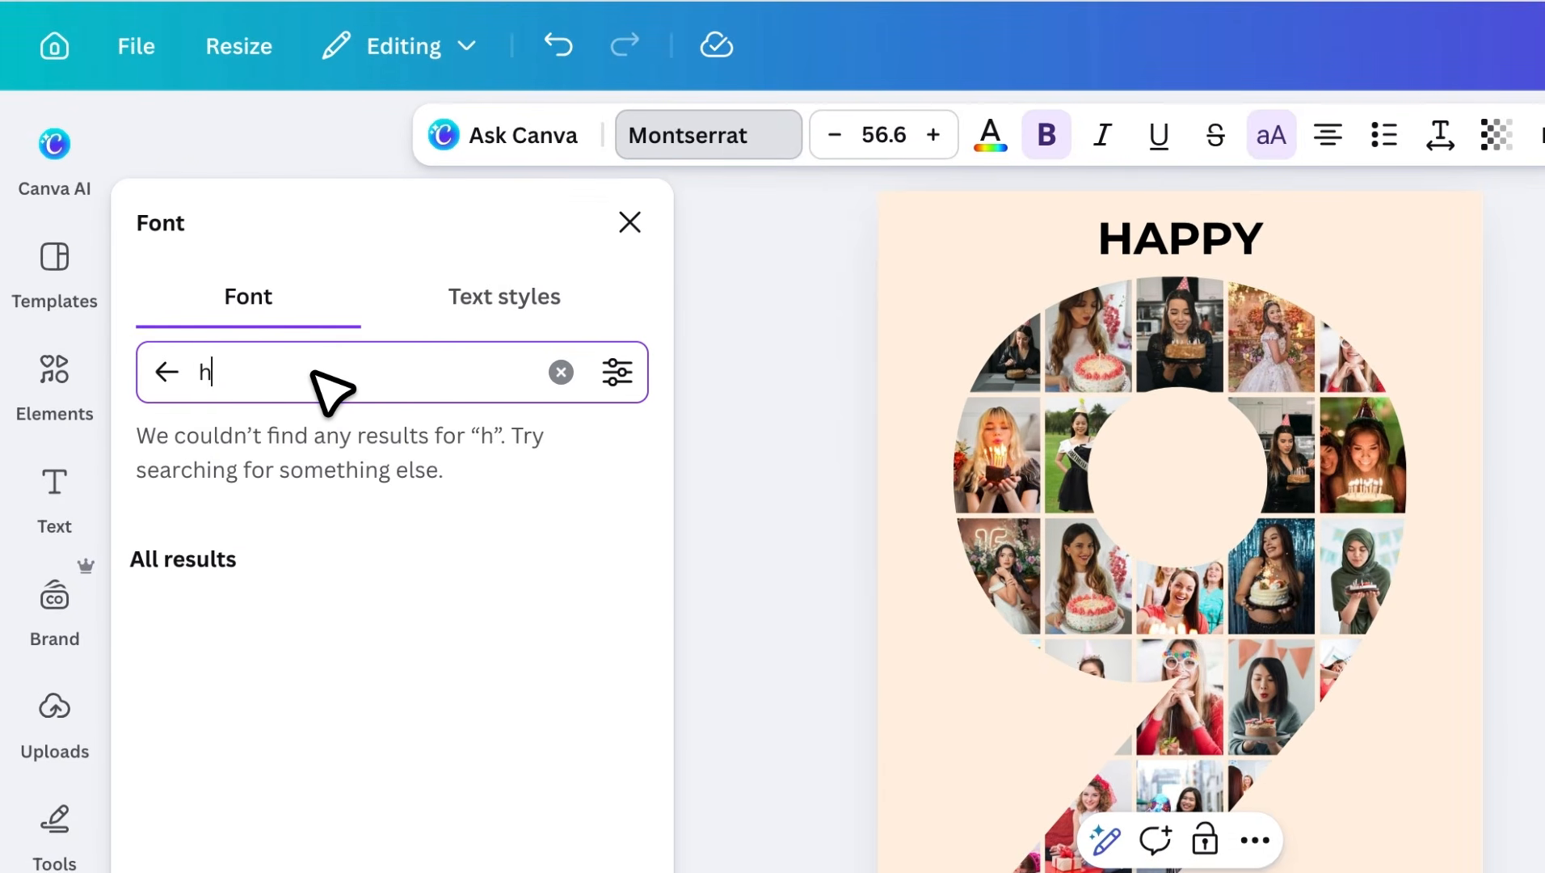
pyautogui.write('oliday')
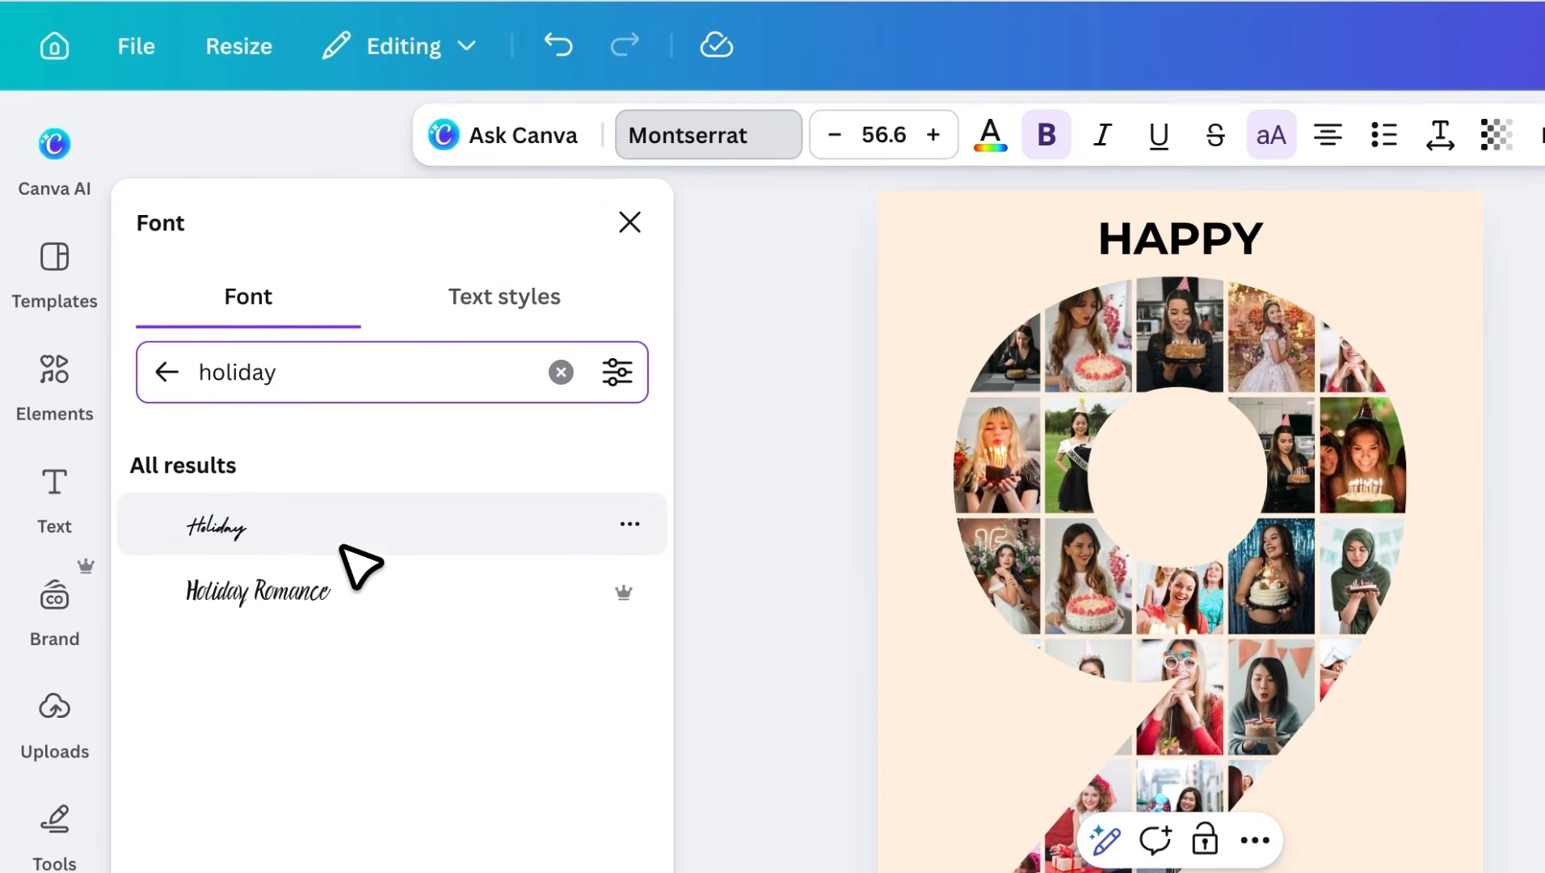
pyautogui.click(368, 554)
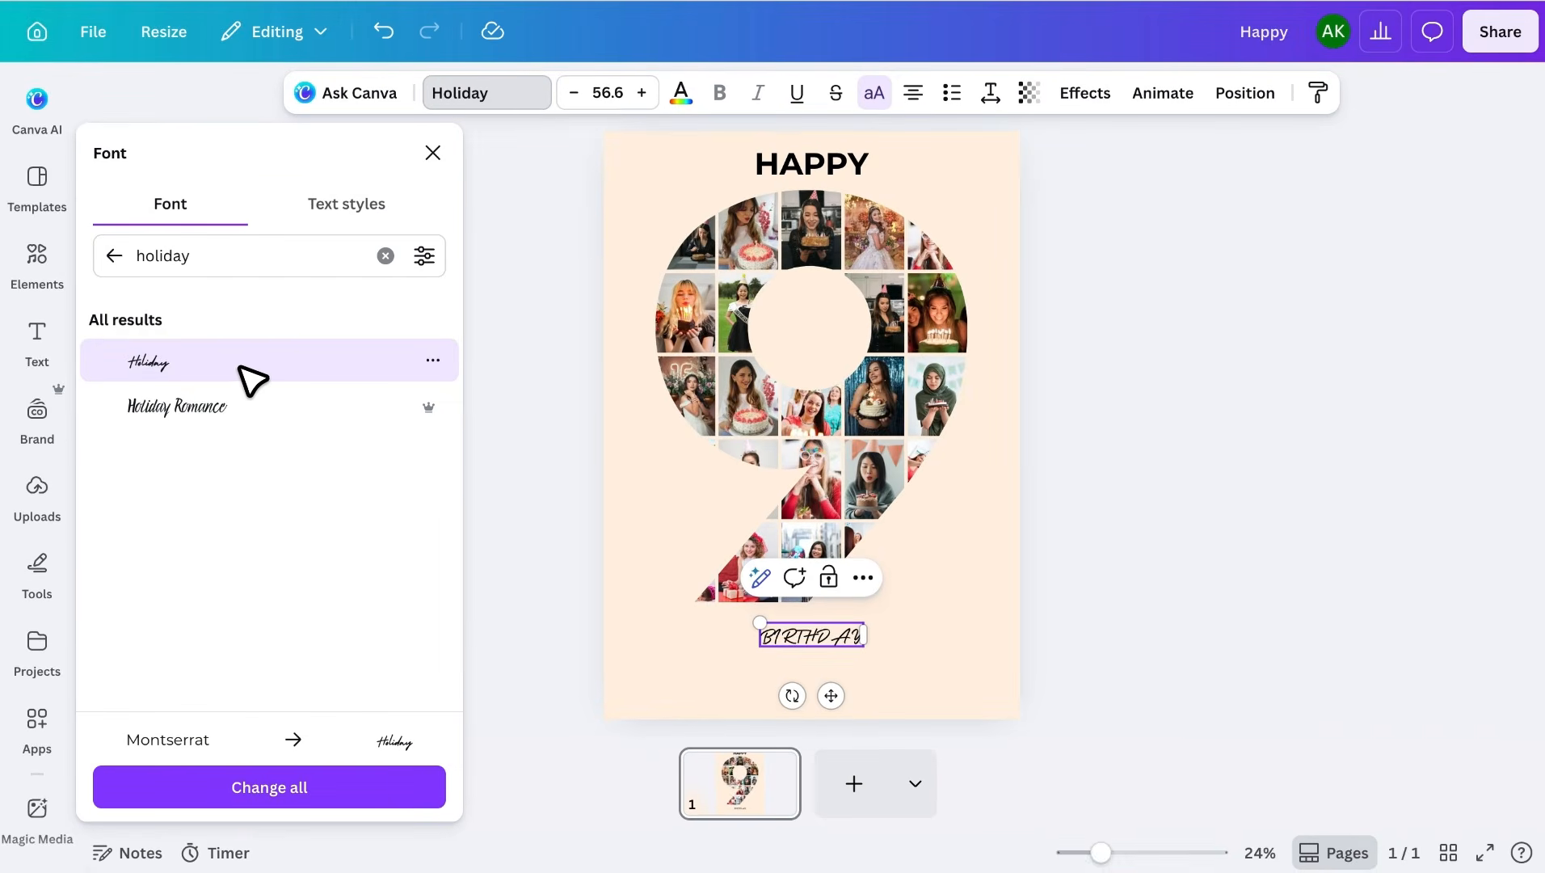
pyautogui.click(876, 83)
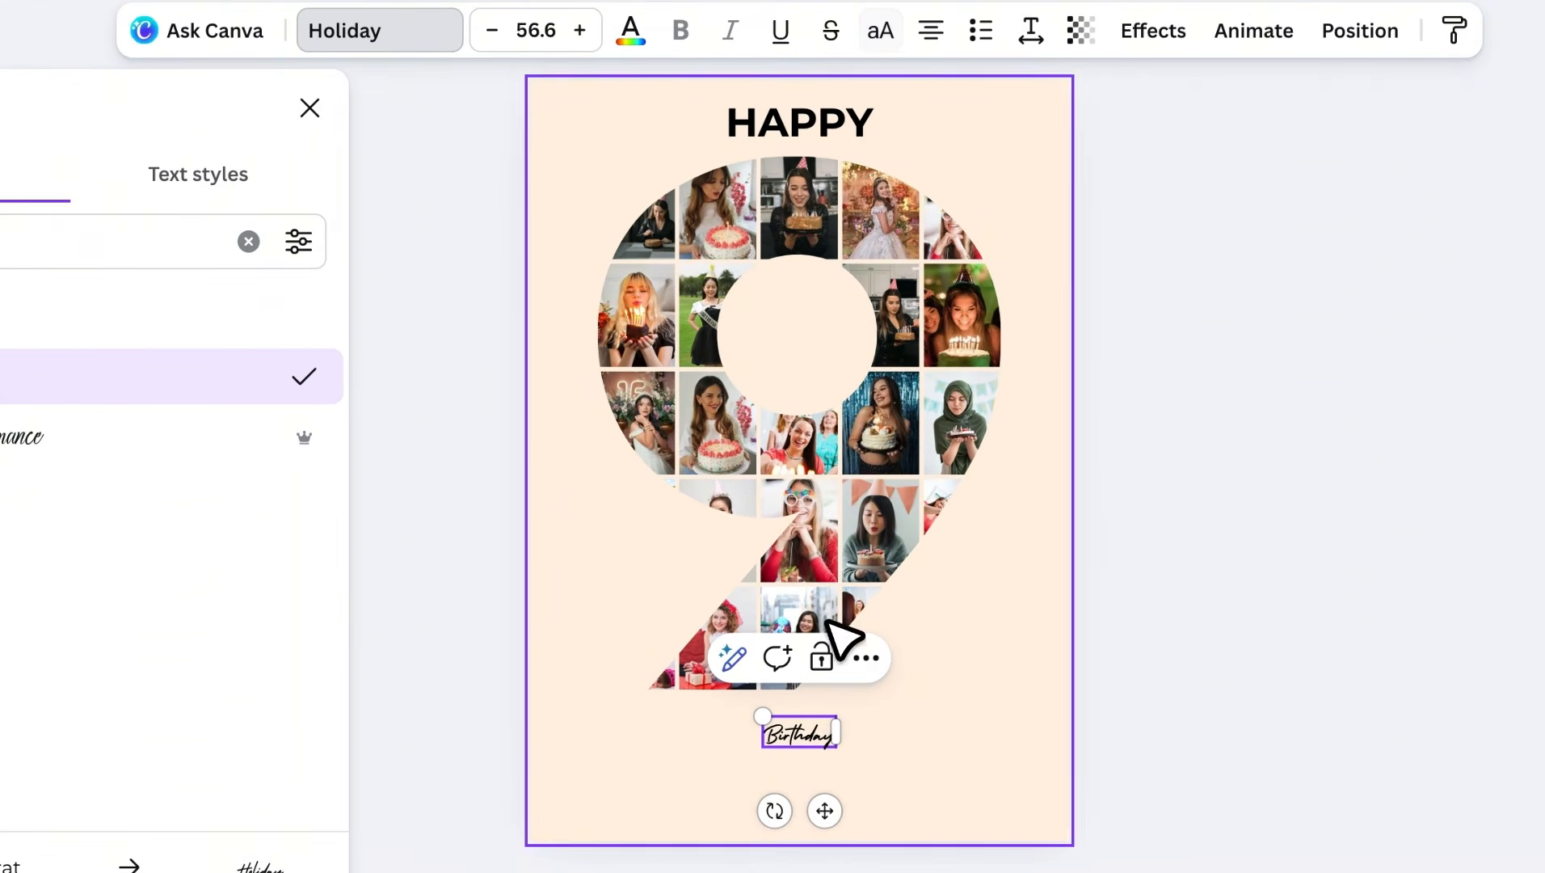
pyautogui.moveTo(764, 750); pyautogui.dragTo(665, 787)
pyautogui.moveTo(838, 716); pyautogui.dragTo(849, 710)
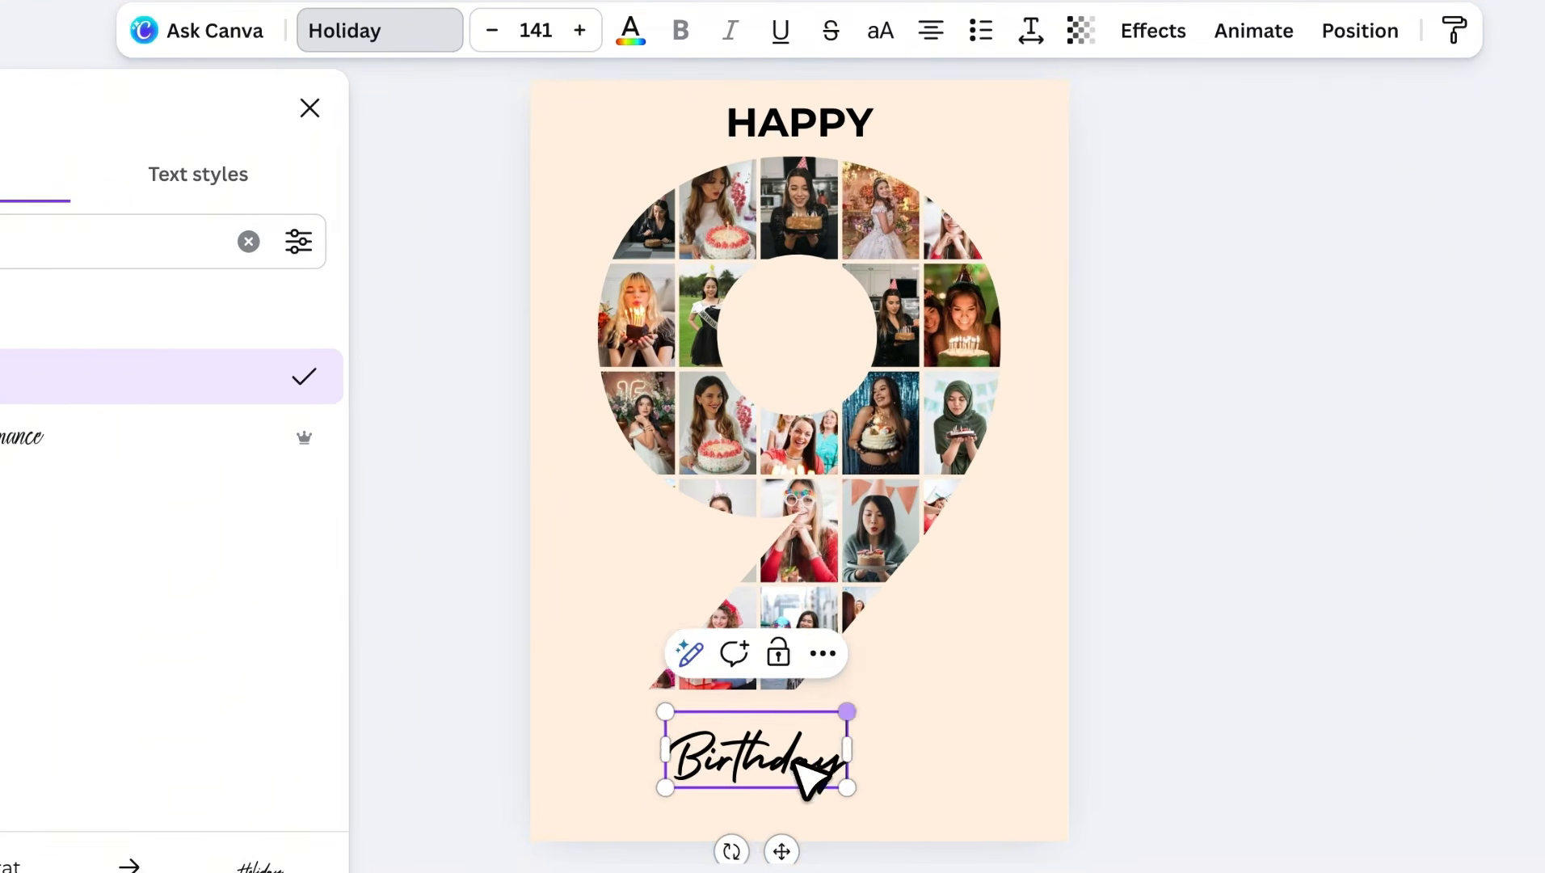
pyautogui.moveTo(787, 849); pyautogui.dragTo(826, 840)
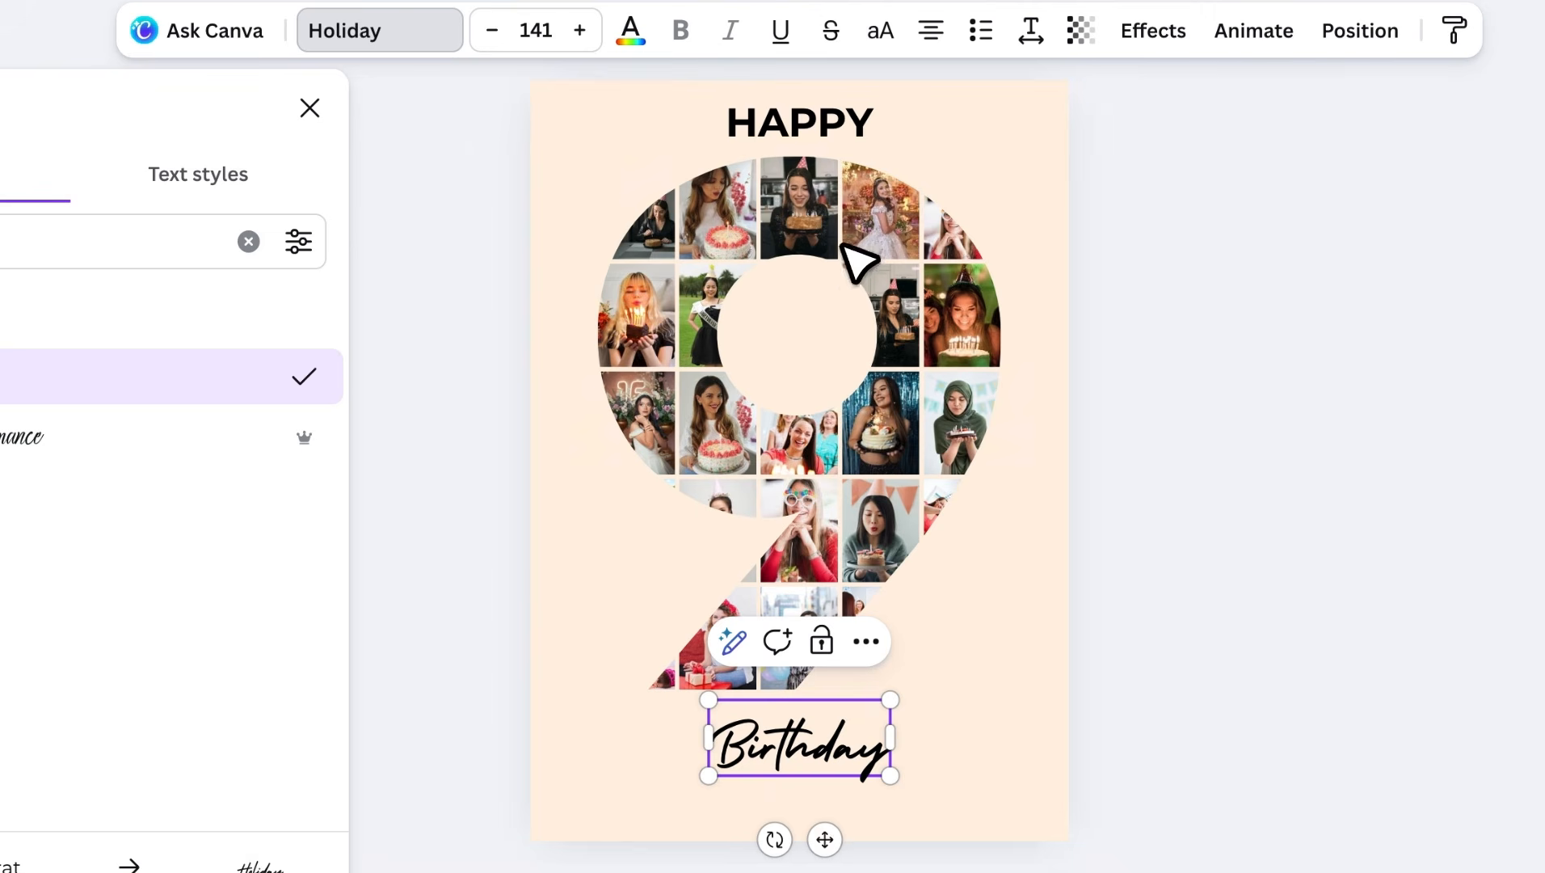
pyautogui.click(853, 134)
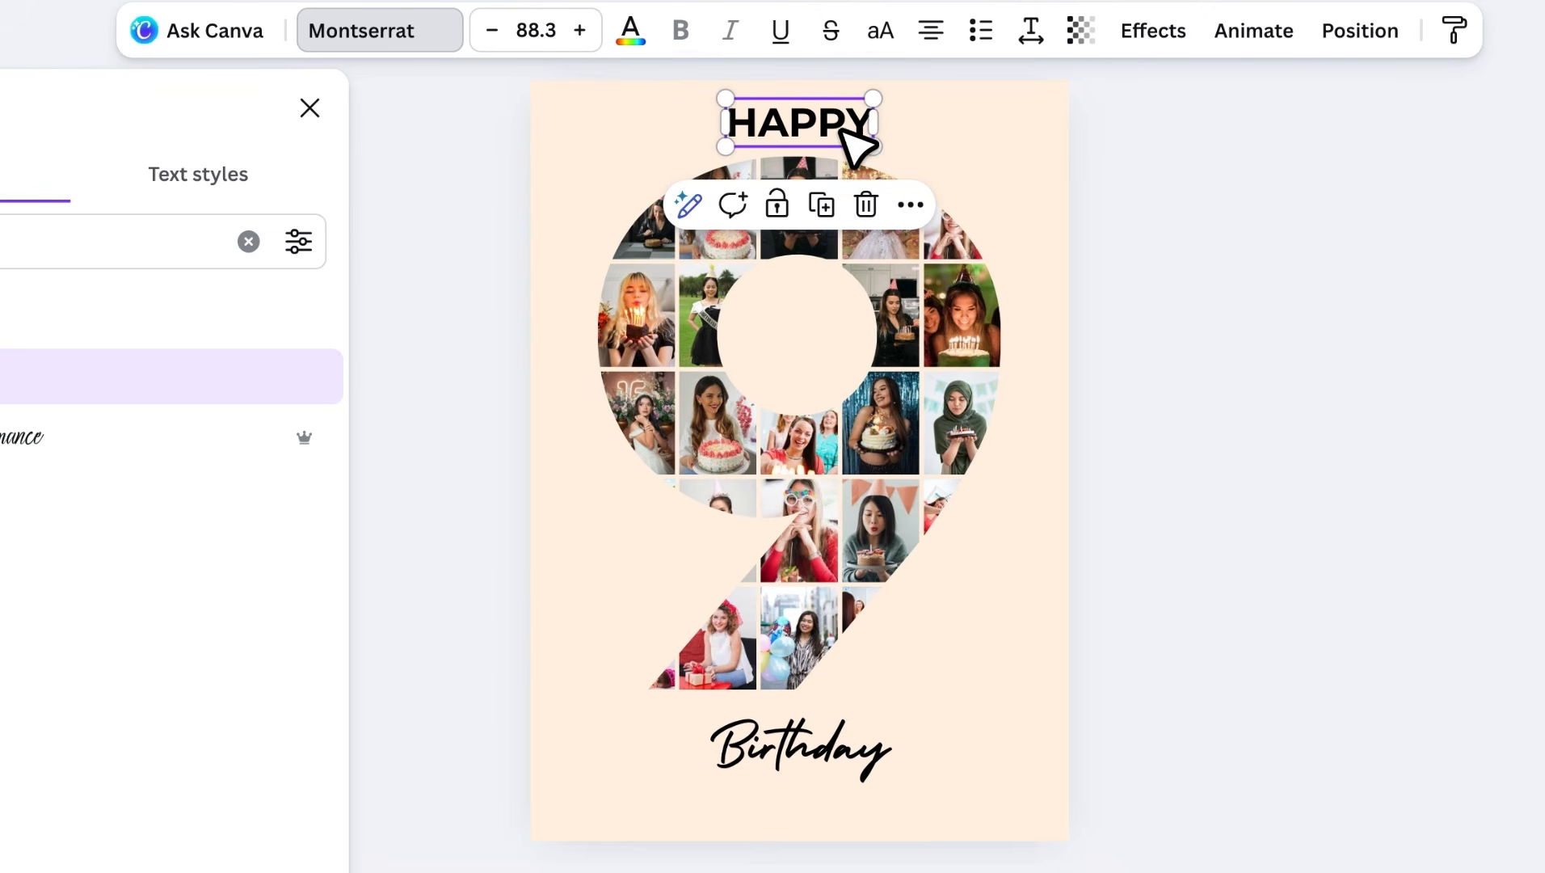
# - Duplicate HAPPY below Birthday, retype it as the birthday person's name, resize to 76.4, centre
pyautogui.click(824, 202)
pyautogui.moveTo(812, 808); pyautogui.dragTo(815, 805)
pyautogui.doubleClick(820, 811)
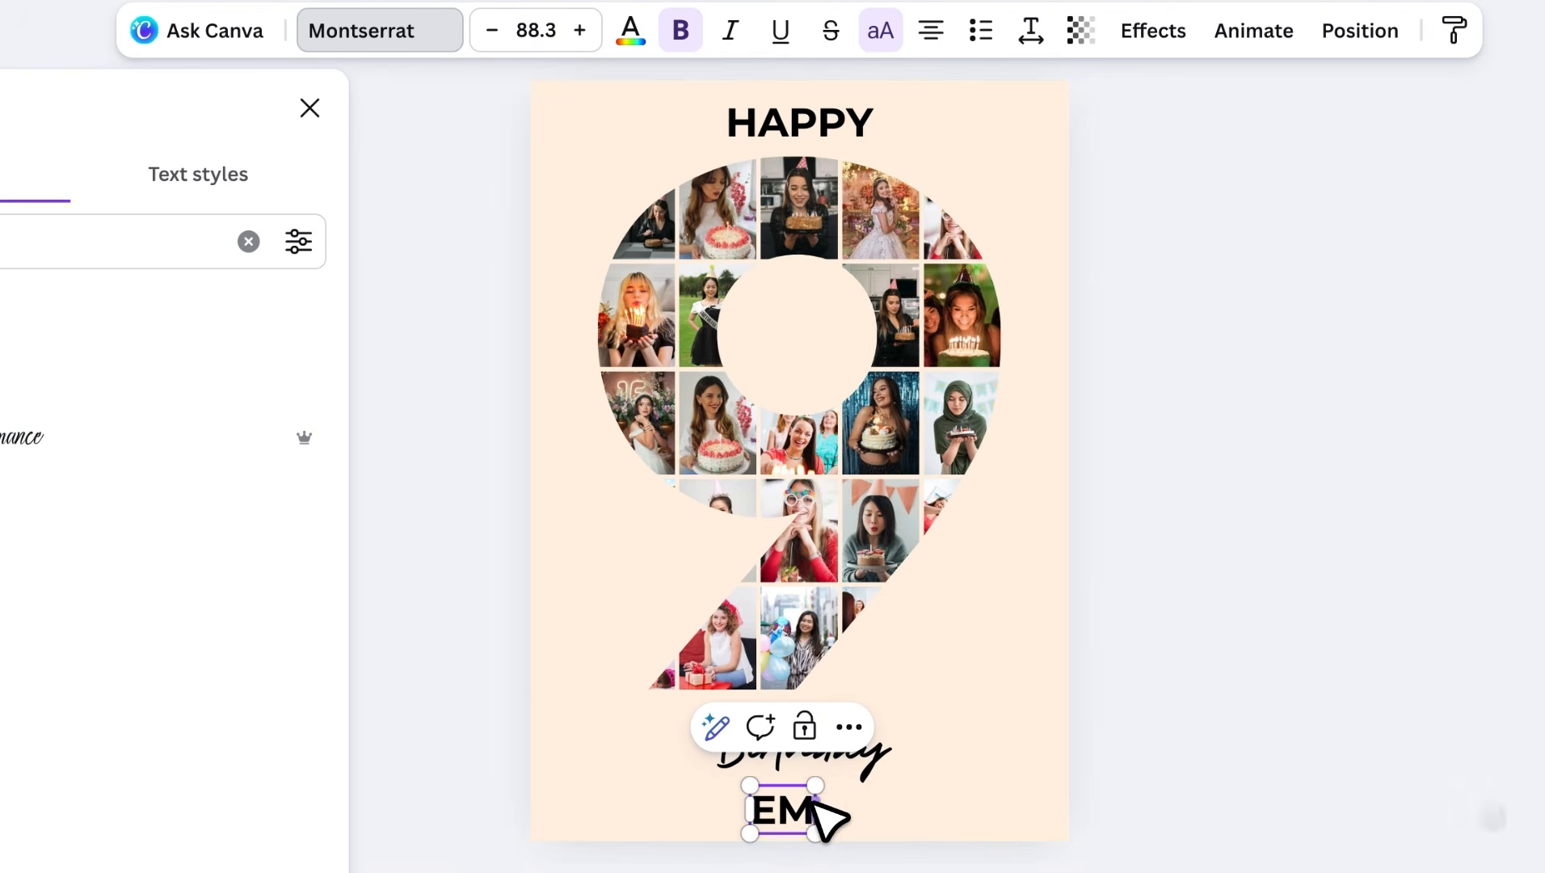
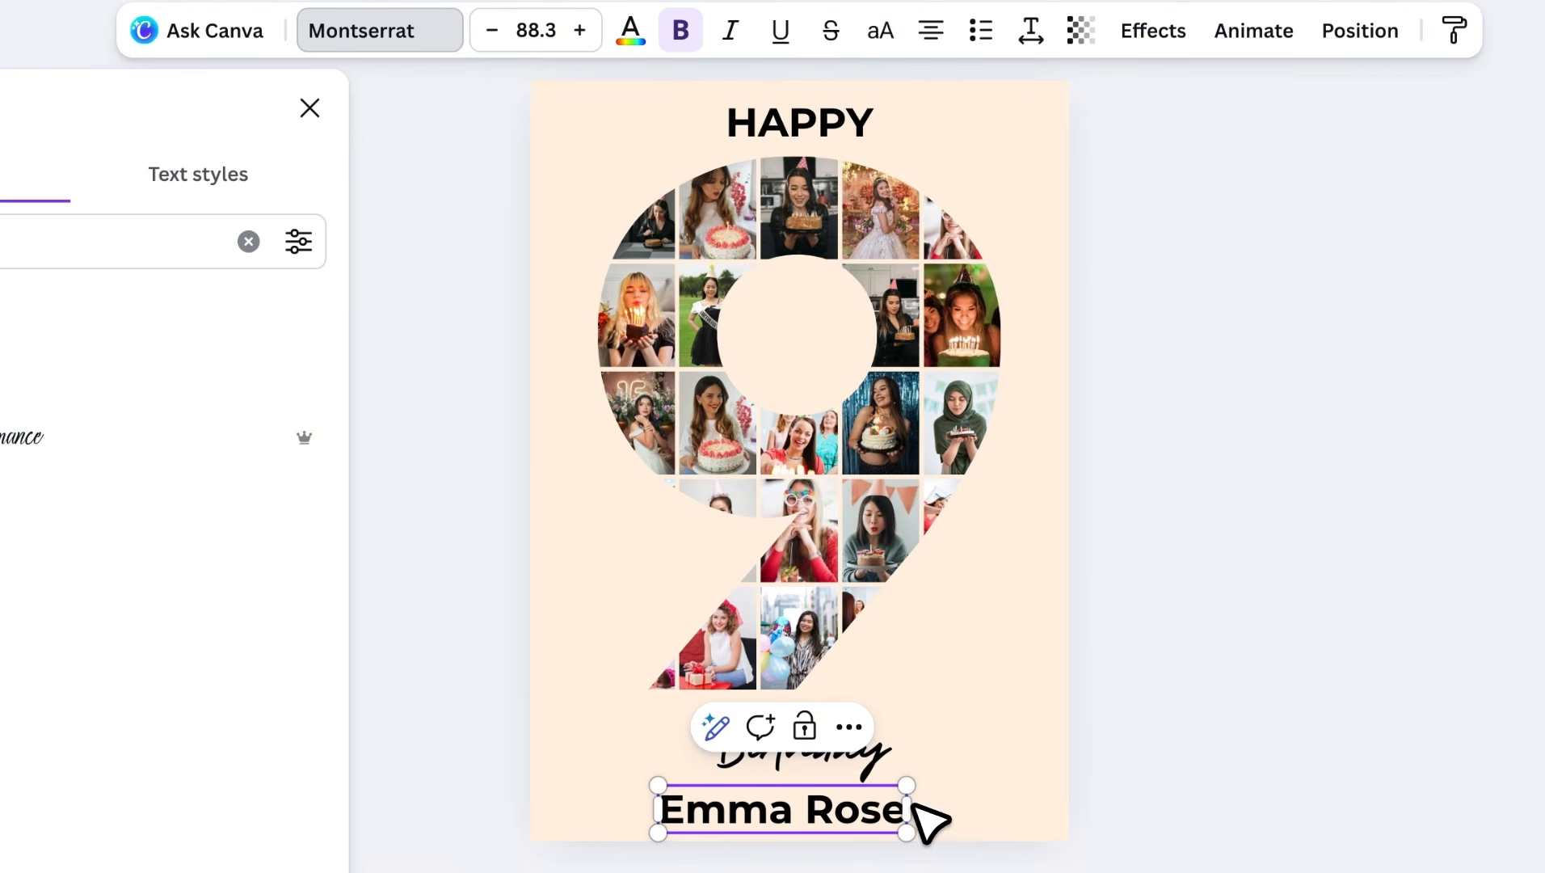
pyautogui.moveTo(907, 785); pyautogui.dragTo(861, 802)
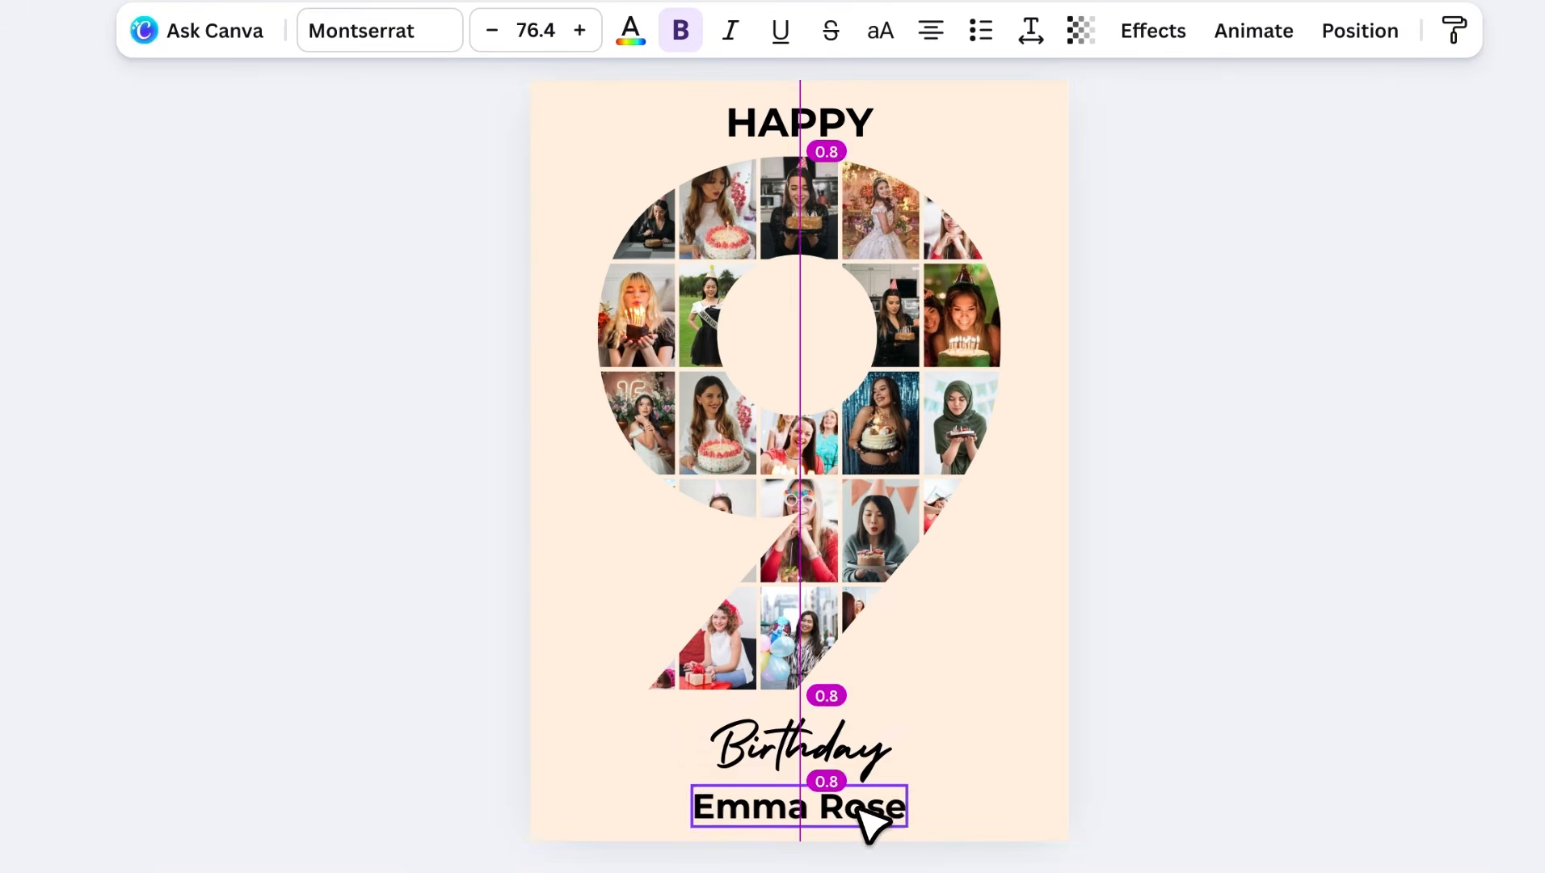
# - Shrink and recentre the photo 9, then raise Birthday and the name line together
pyautogui.click(931, 470)
pyautogui.moveTo(1002, 688); pyautogui.dragTo(988, 658)
pyautogui.moveTo(887, 459); pyautogui.dragTo(899, 458)
pyautogui.click(857, 804)
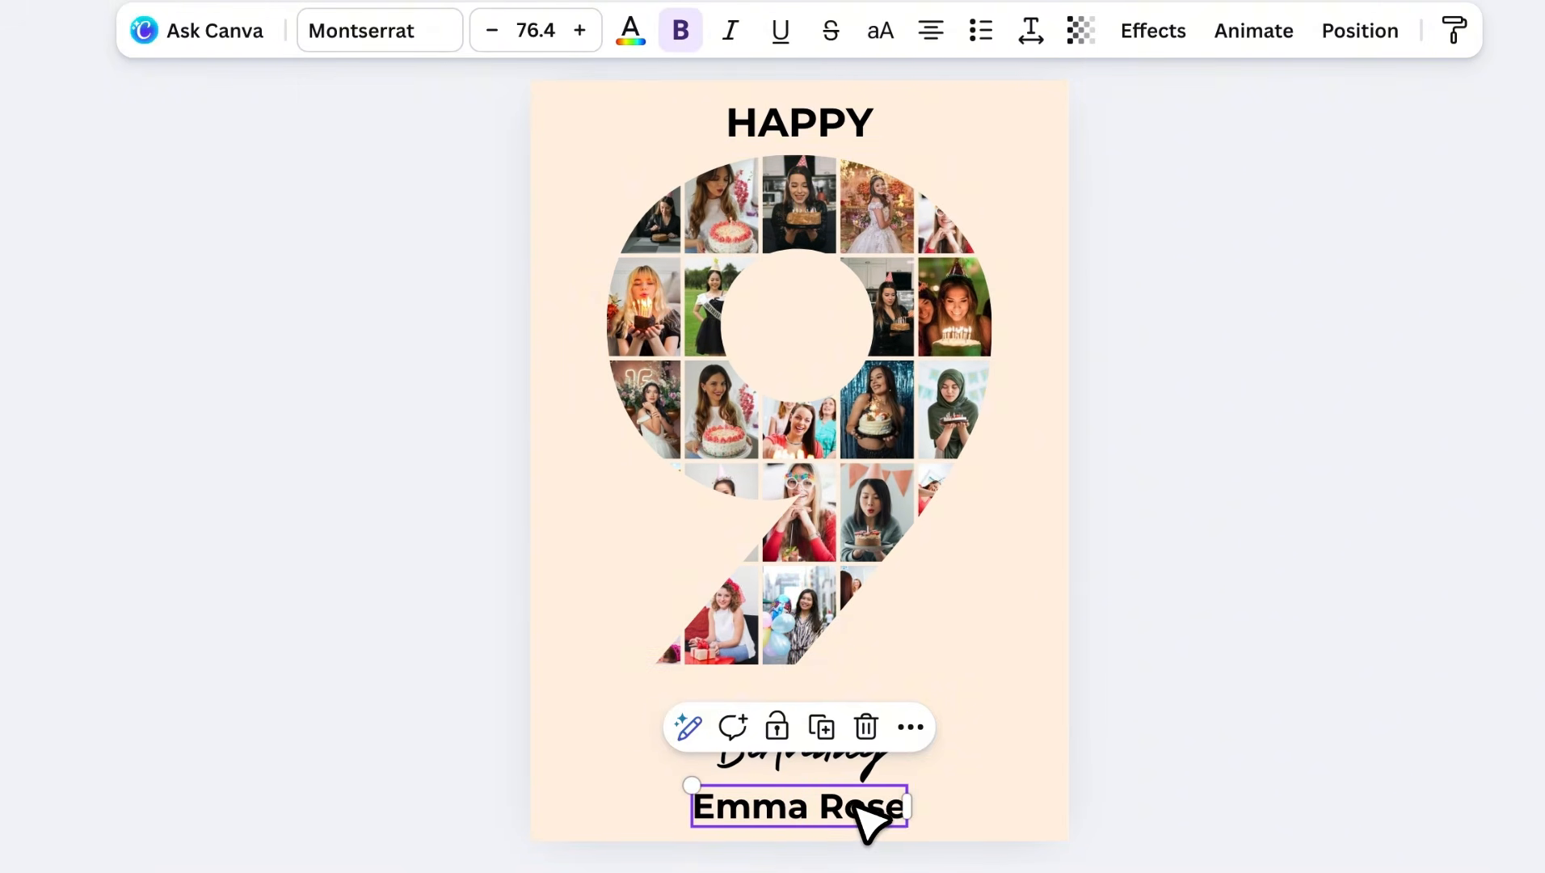
pyautogui.keyDown('shift'); pyautogui.click(866, 775); pyautogui.keyUp('shift')
pyautogui.moveTo(869, 786); pyautogui.dragTo(857, 724)
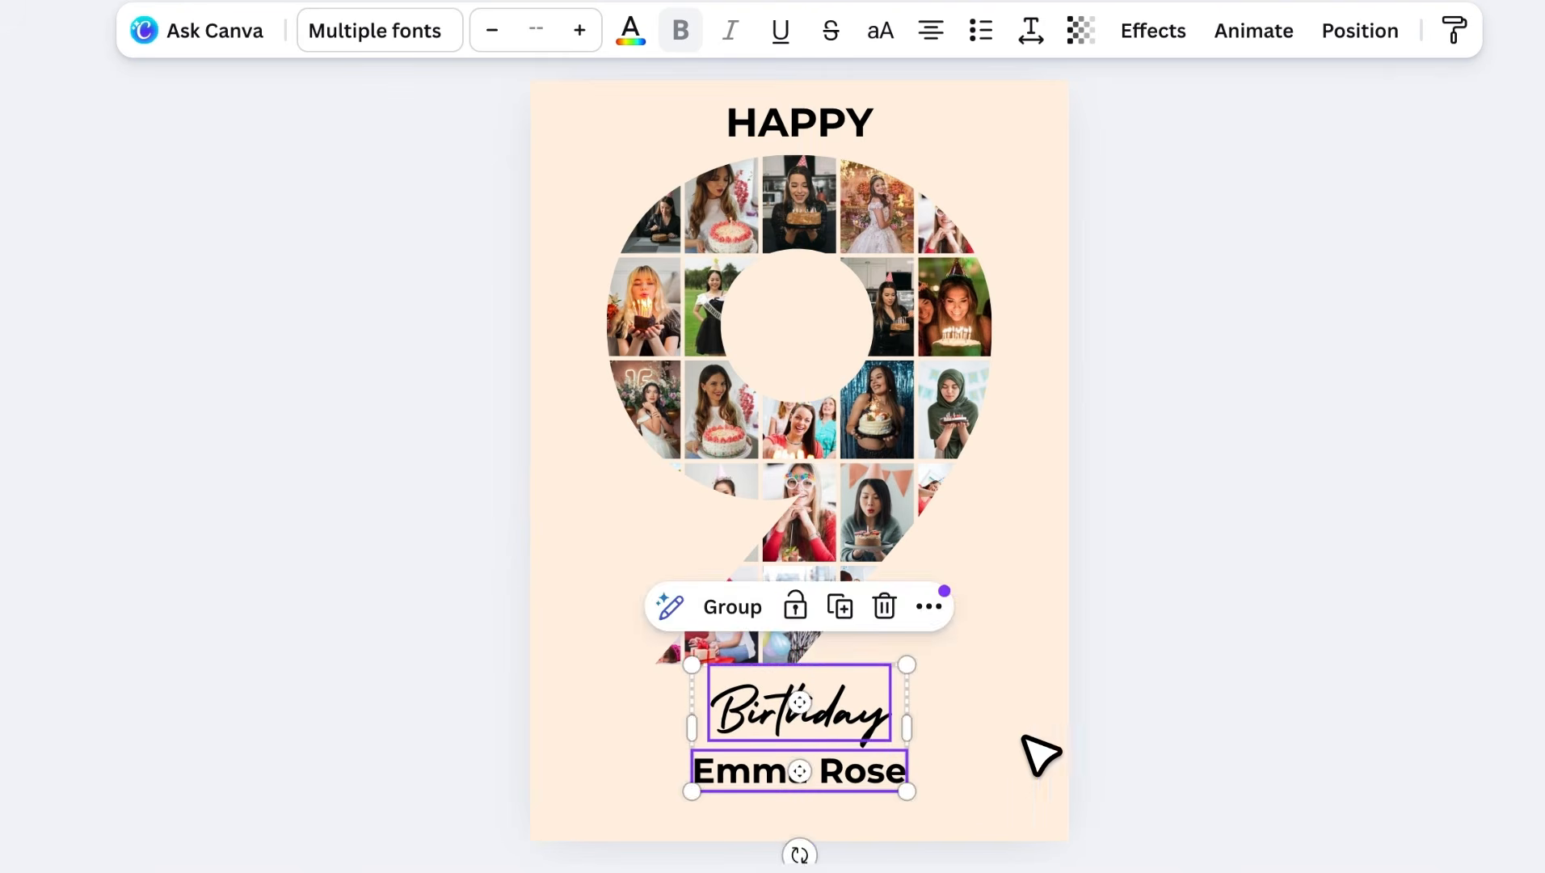
pyautogui.click(1059, 737)
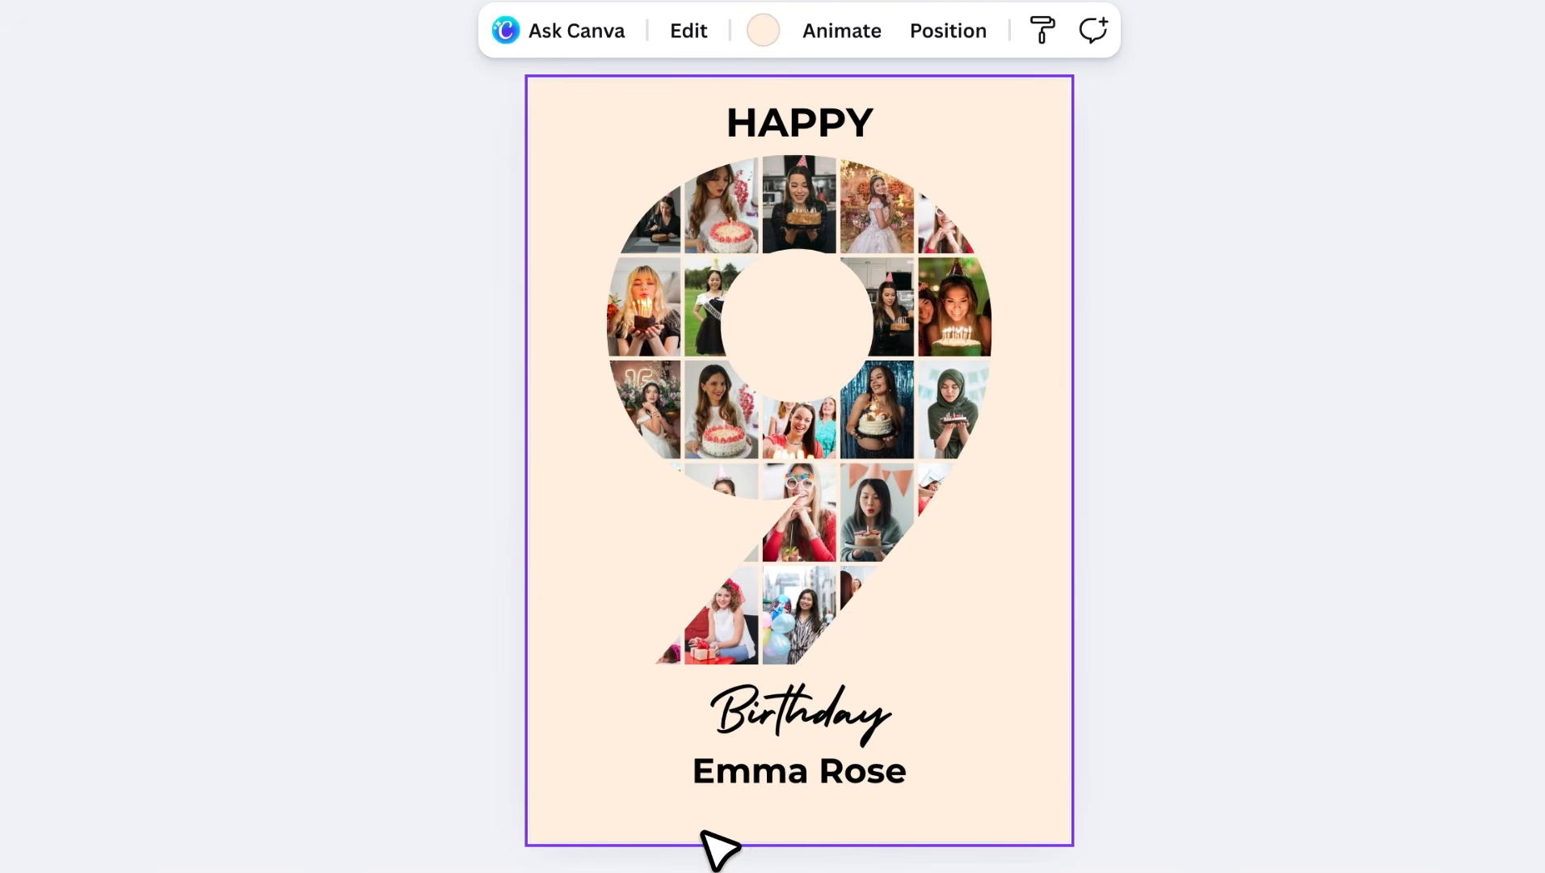
# - Duplicate the name line below and replace it with the resized wish 'Wishing you a birthday filled with warmth, happiness and all the people you love'
pyautogui.click(807, 785)
pyautogui.moveTo(808, 777); pyautogui.dragTo(813, 816)
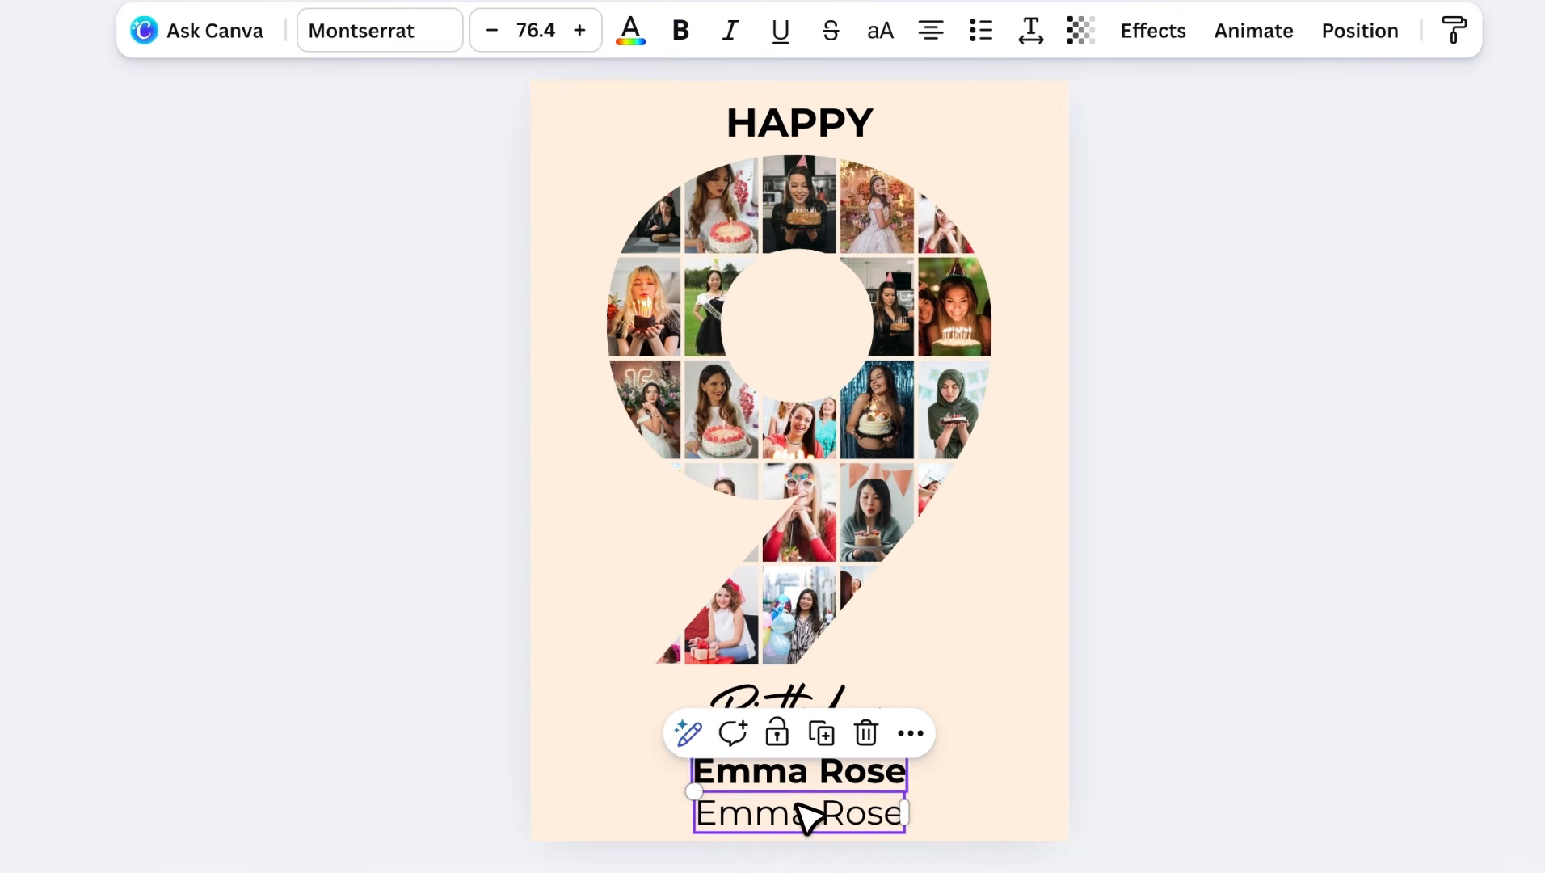
pyautogui.tripleClick(808, 816)
pyautogui.press('super+shift+v')
pyautogui.moveTo(1083, 800); pyautogui.dragTo(962, 859)
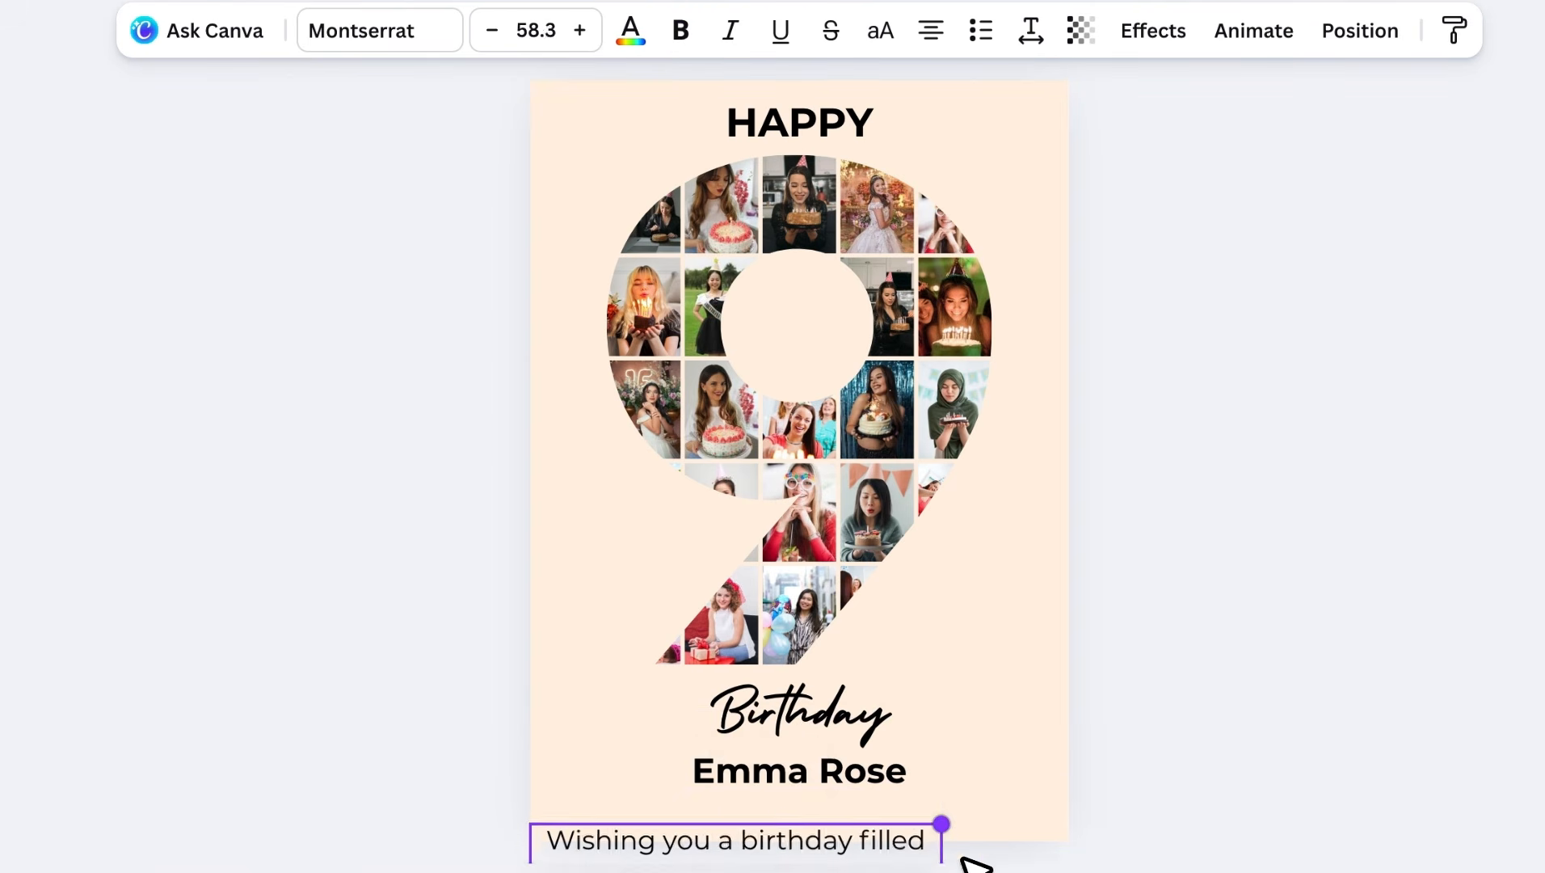
pyautogui.click(599, 833)
pyautogui.moveTo(600, 832); pyautogui.dragTo(608, 783)
pyautogui.moveTo(943, 826); pyautogui.dragTo(1056, 828)
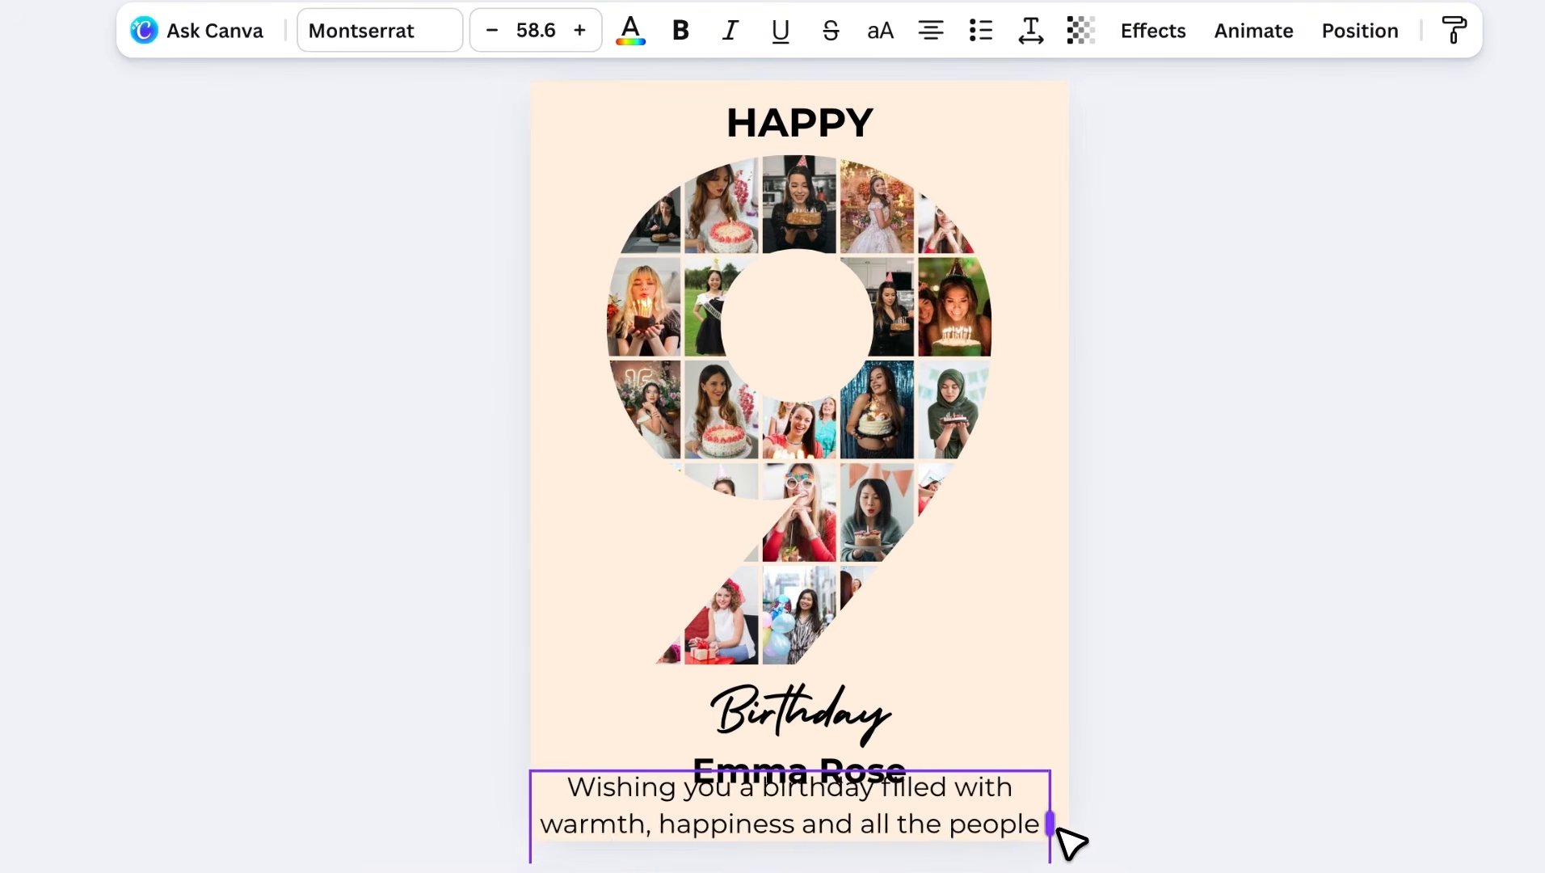
pyautogui.moveTo(1053, 771); pyautogui.dragTo(1052, 833)
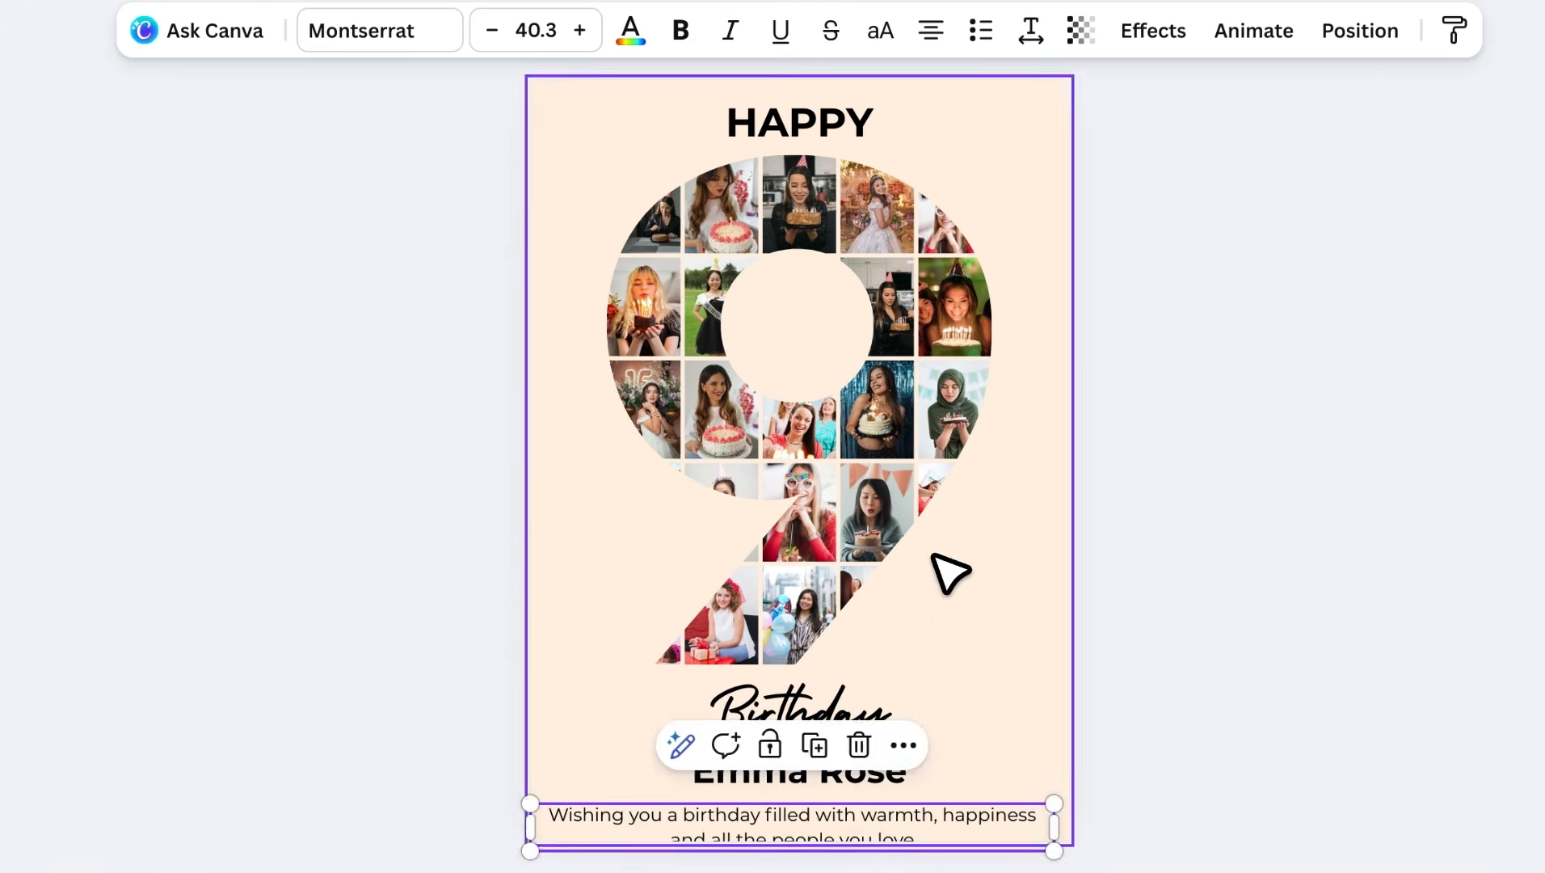
# - Shrink and shift the photo-filled 9, then move Birthday, the name and the wish upward
pyautogui.click(624, 171)
pyautogui.moveTo(610, 155); pyautogui.dragTo(631, 165)
pyautogui.moveTo(826, 634); pyautogui.dragTo(819, 624)
pyautogui.moveTo(702, 661); pyautogui.dragTo(777, 760)
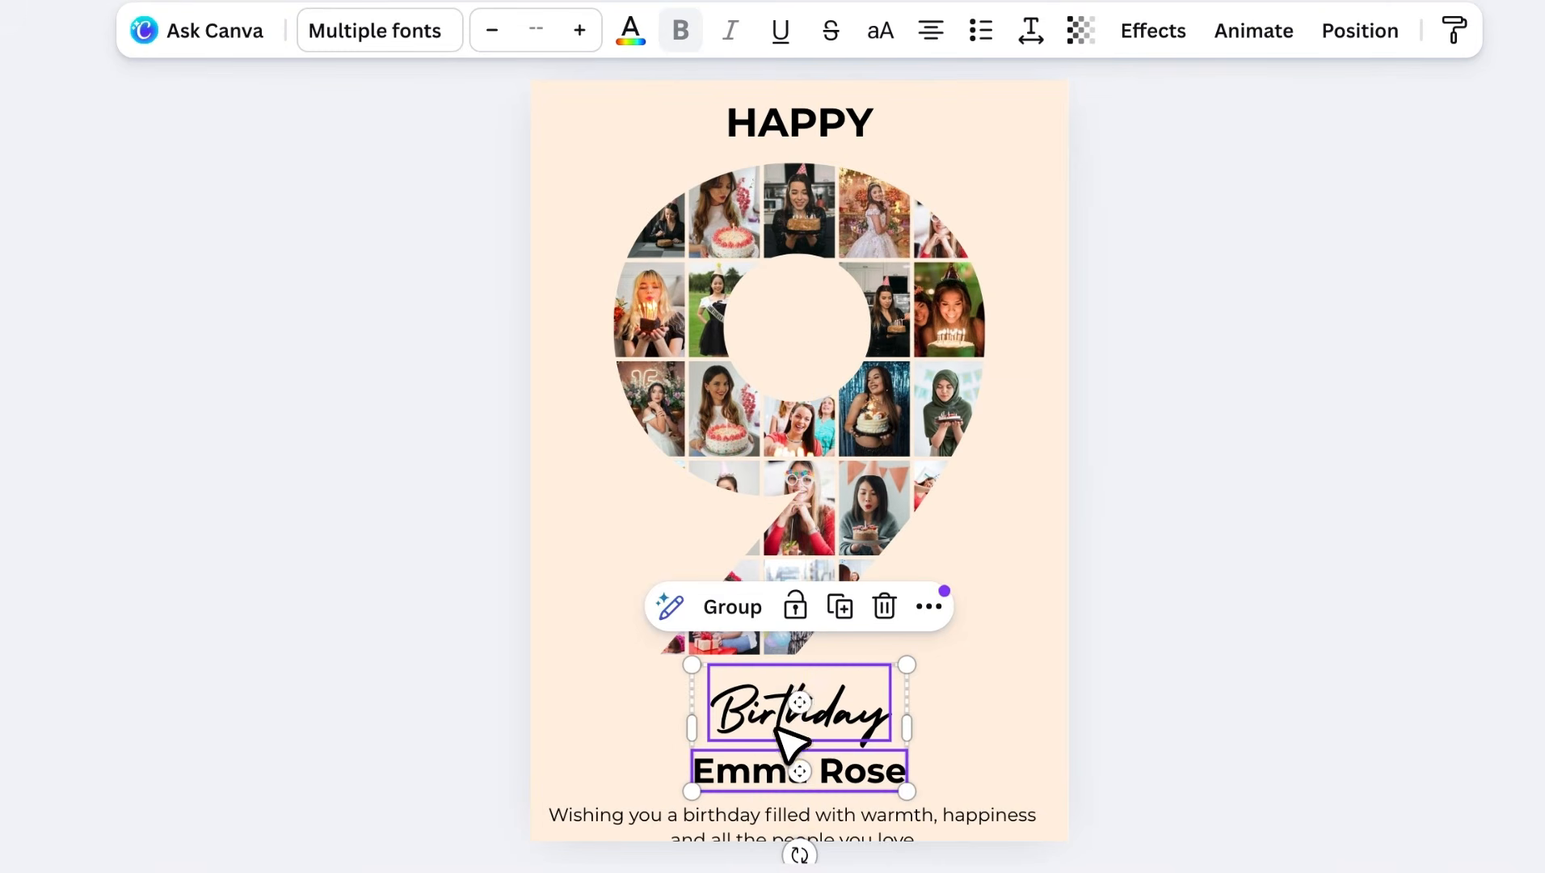
pyautogui.moveTo(825, 700); pyautogui.dragTo(828, 691)
pyautogui.moveTo(844, 811); pyautogui.dragTo(844, 788)
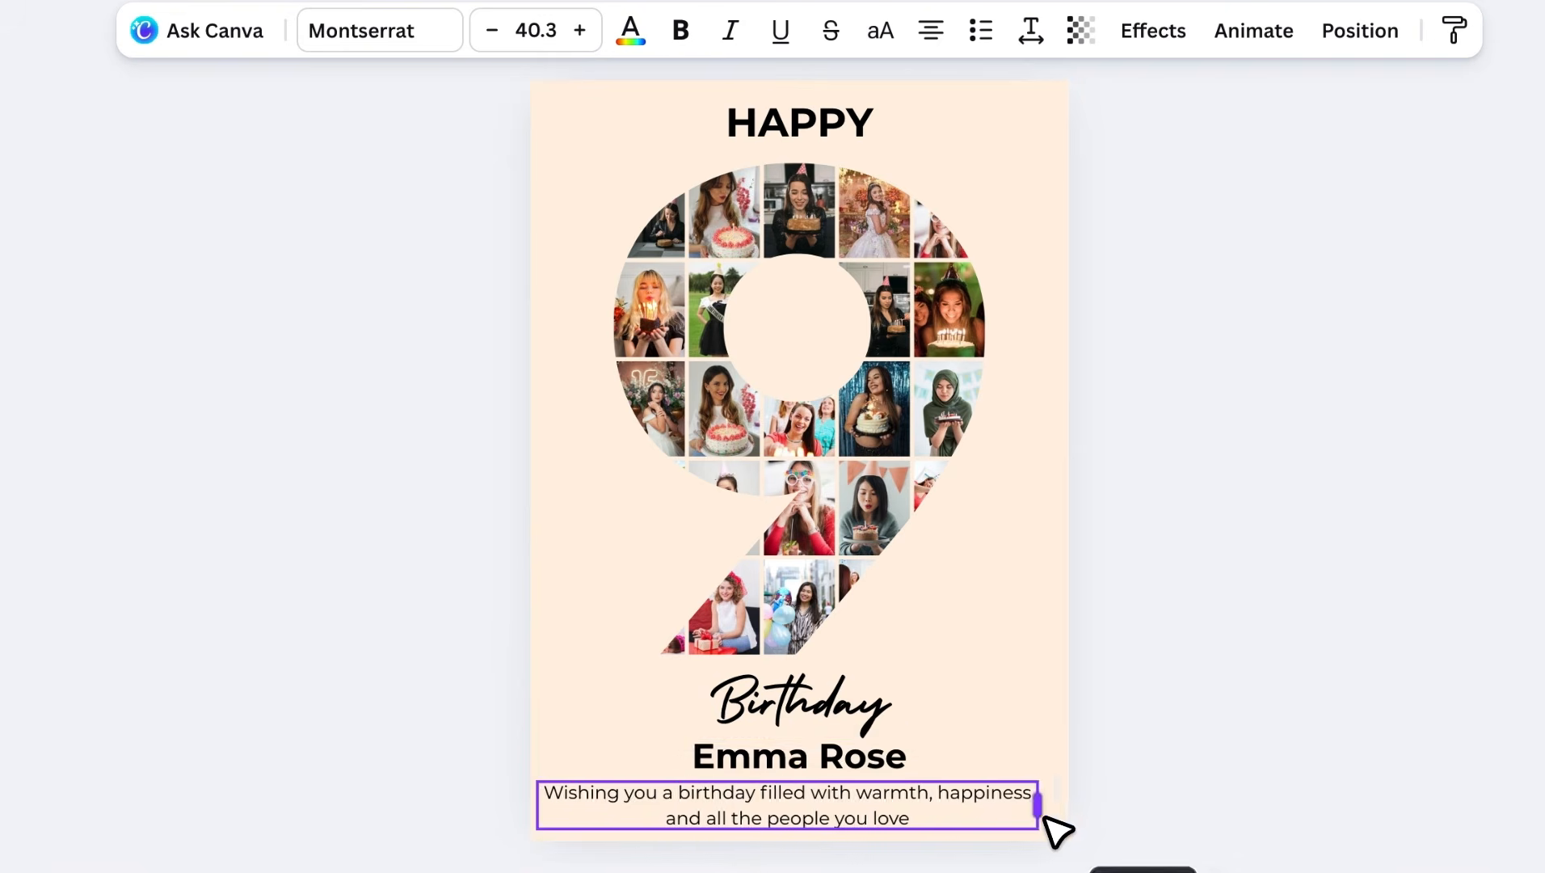
# - Shrink and recentre the photo 9 again, nudge Birthday and the name, and centre the wish
pyautogui.click(811, 687)
pyautogui.click(767, 558)
pyautogui.moveTo(614, 654); pyautogui.dragTo(626, 641)
pyautogui.moveTo(847, 519); pyautogui.dragTo(841, 518)
pyautogui.click(830, 121)
pyautogui.click(828, 705)
pyautogui.keyDown('shift'); pyautogui.click(816, 753); pyautogui.keyUp('shift')
pyautogui.moveTo(800, 709)
pyautogui.mouseDown()
pyautogui.moveTo(787, 708)
pyautogui.moveTo(804, 707)
pyautogui.mouseUp()
pyautogui.moveTo(948, 831); pyautogui.dragTo(961, 814)
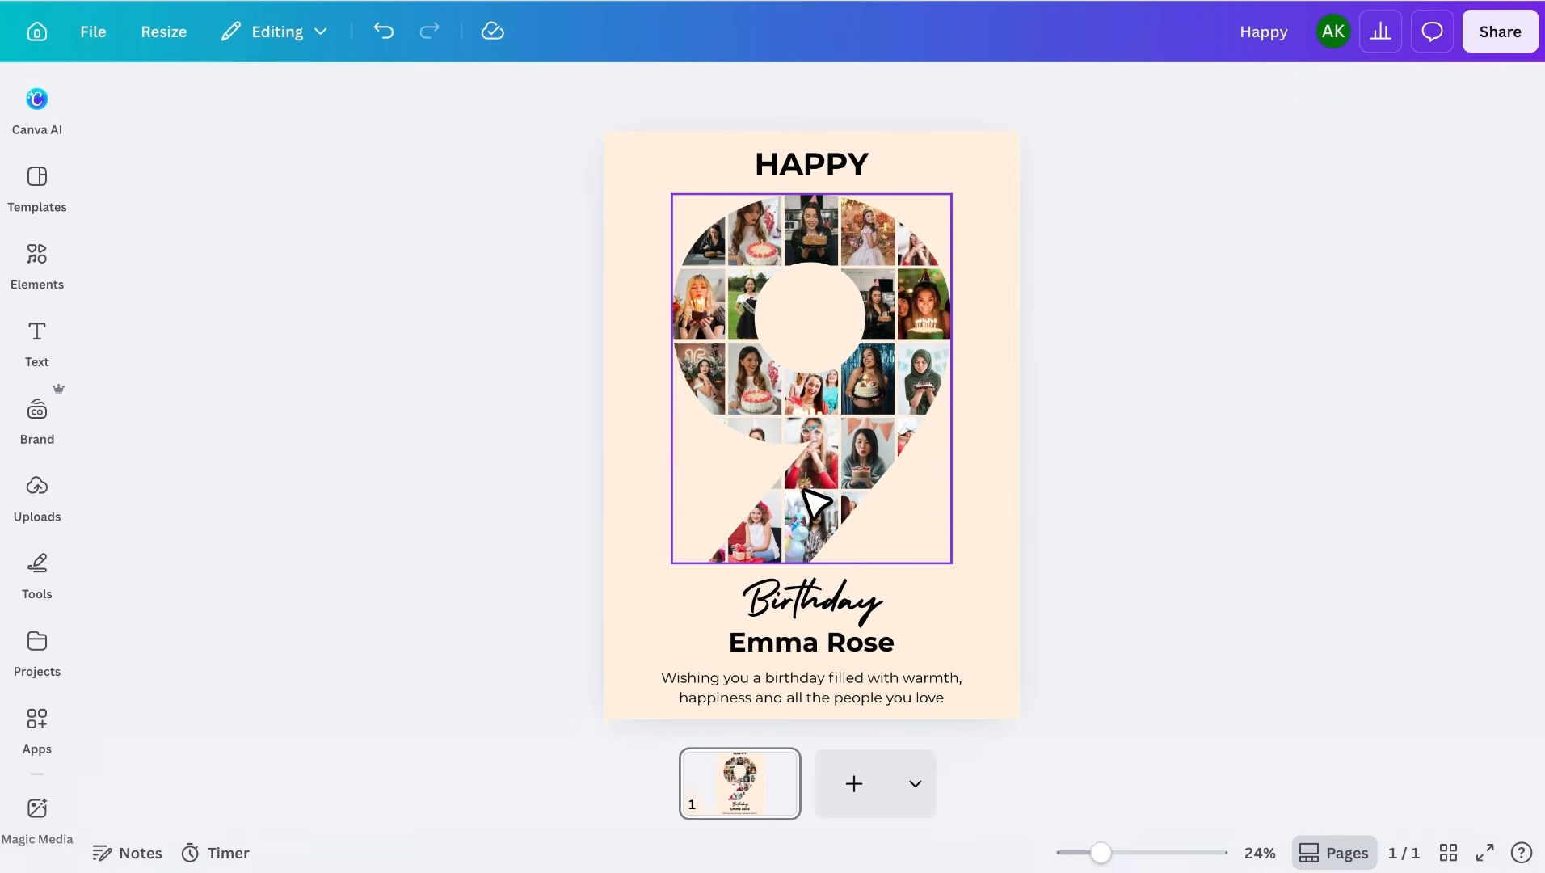
# - Place a gift-box doodle left of the 9 and a heart doodle beside HAPPY, then view the Etsy listing
pyautogui.hotkey('ctrl', 'v')
pyautogui.moveTo(656, 414); pyautogui.dragTo(661, 468)
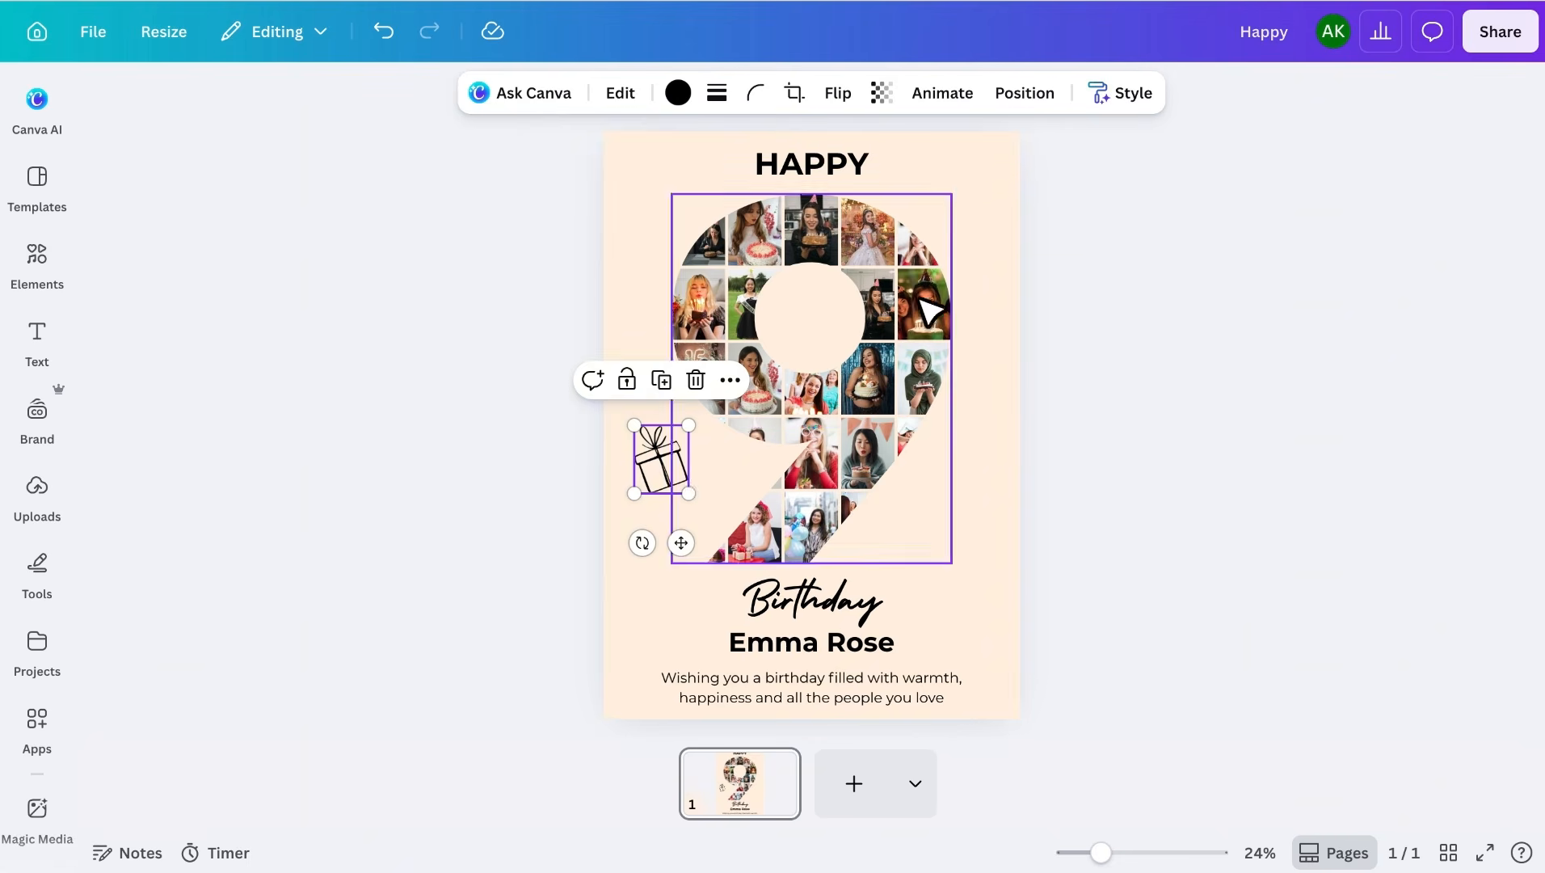
pyautogui.moveTo(1035, 183); pyautogui.dragTo(968, 185)
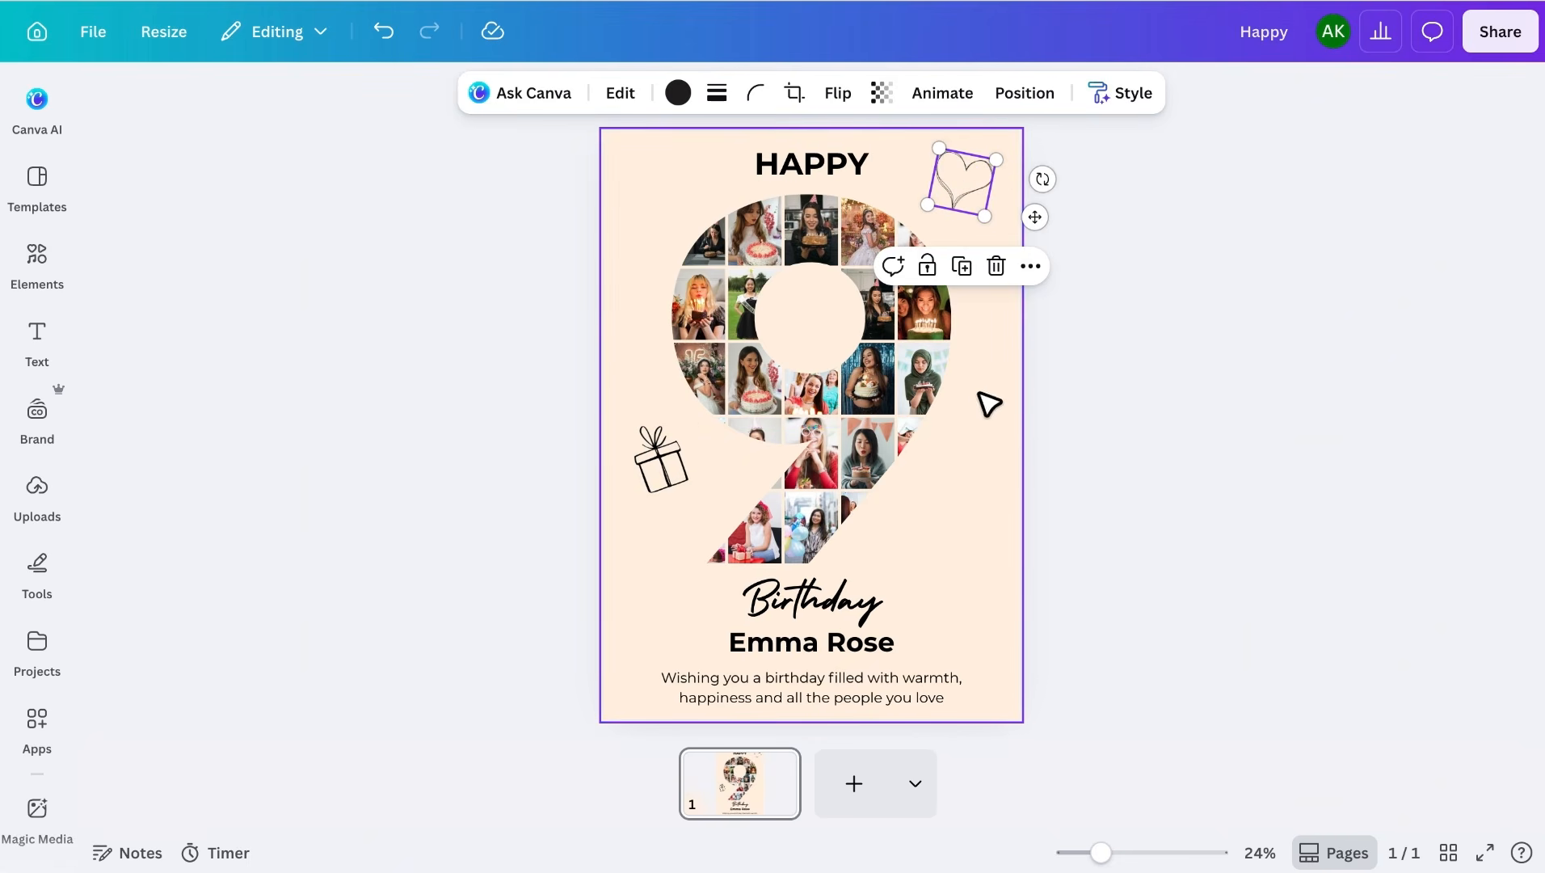
pyautogui.click(978, 403)
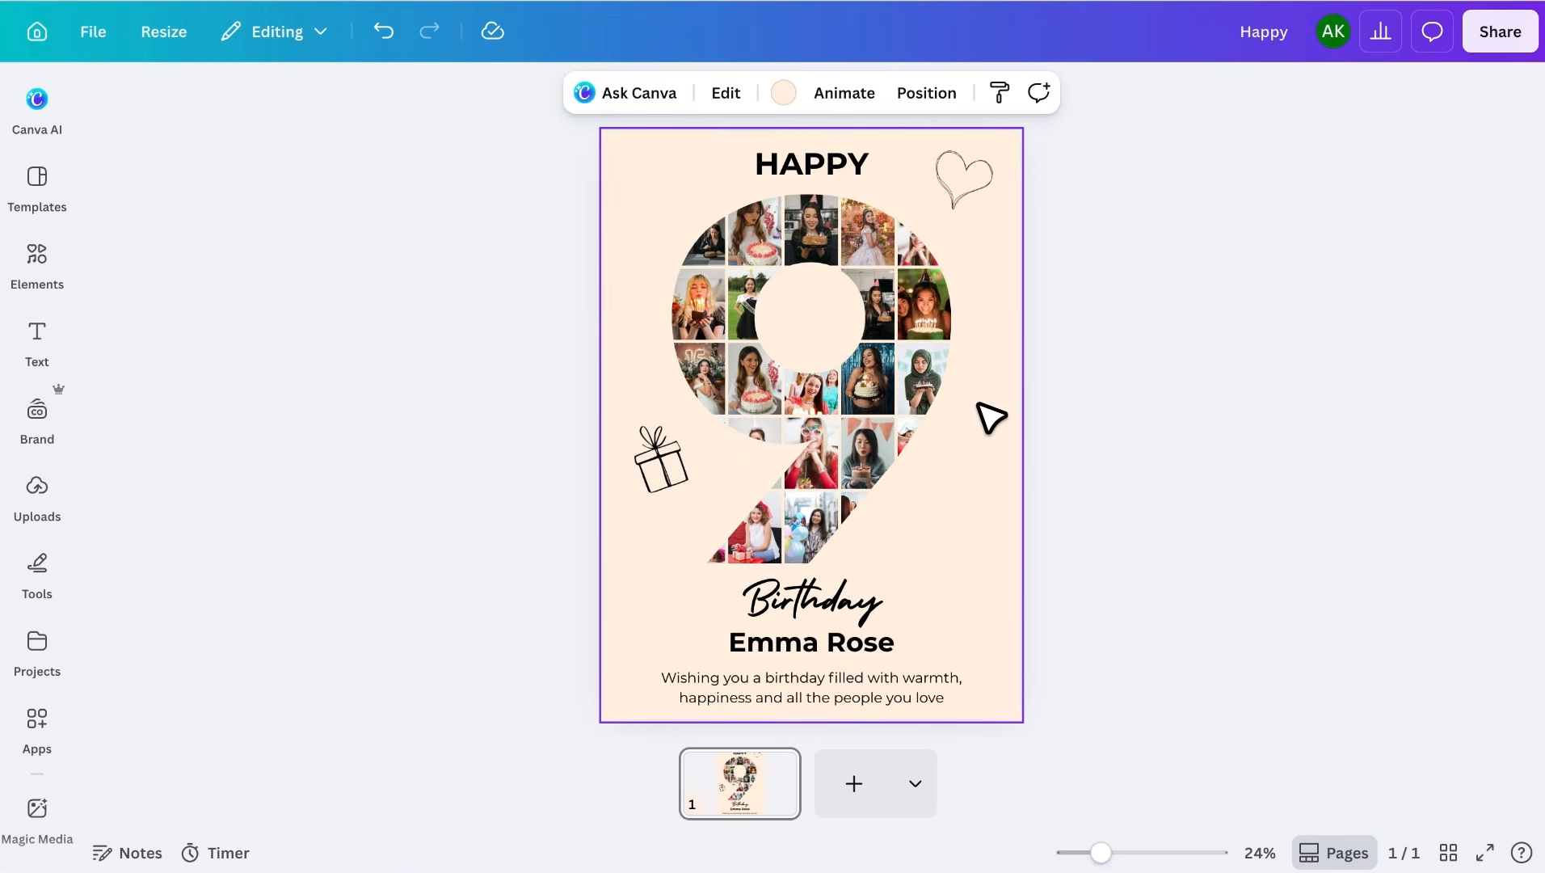
pyautogui.click(1080, 435)
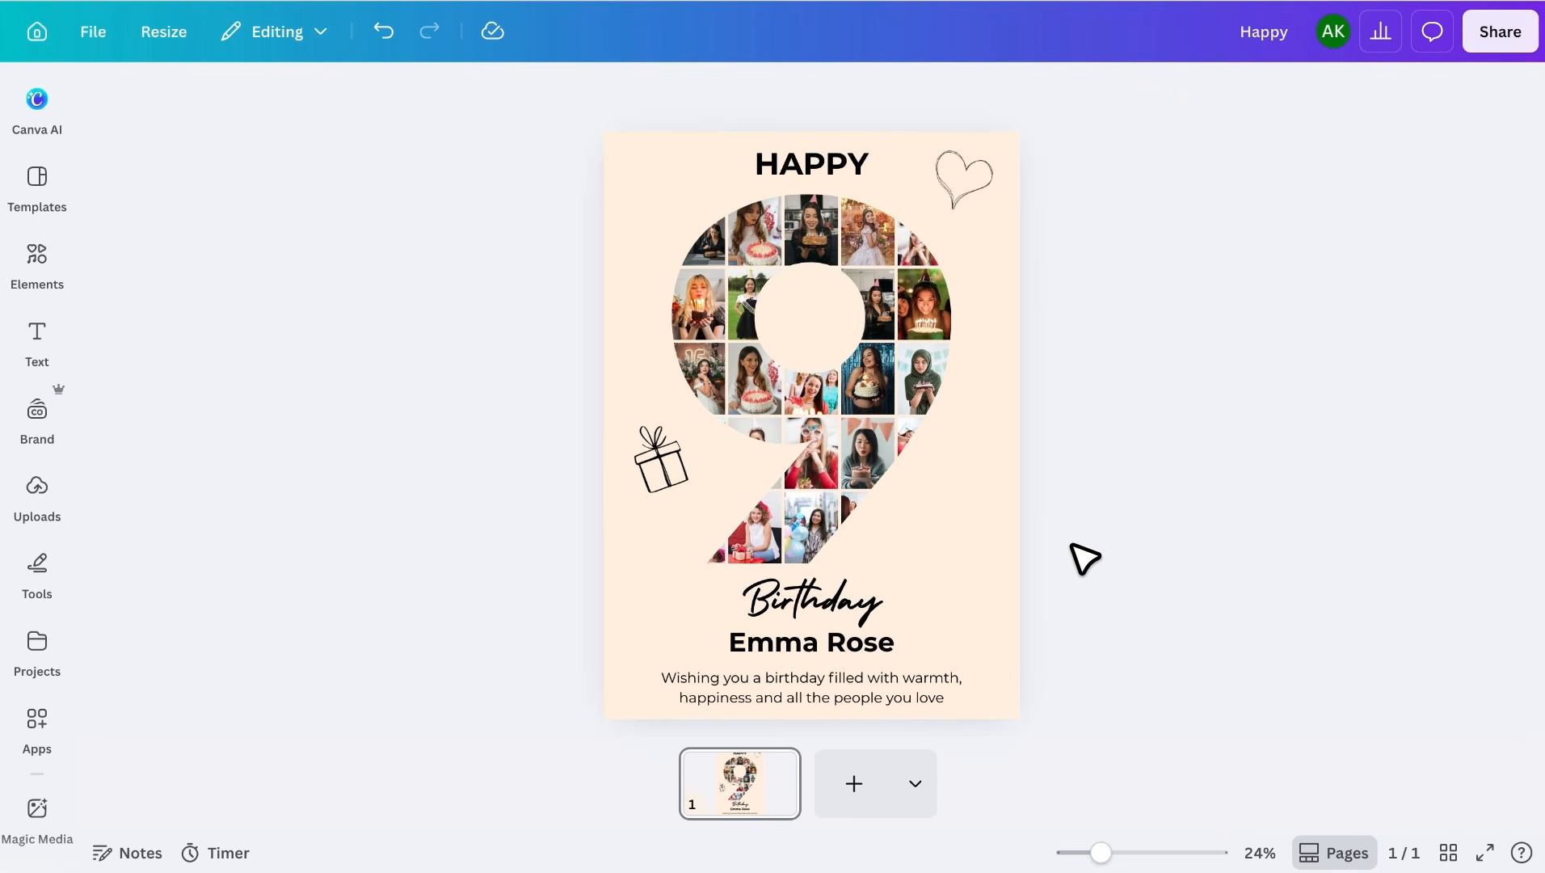
pyautogui.click(922, 1)
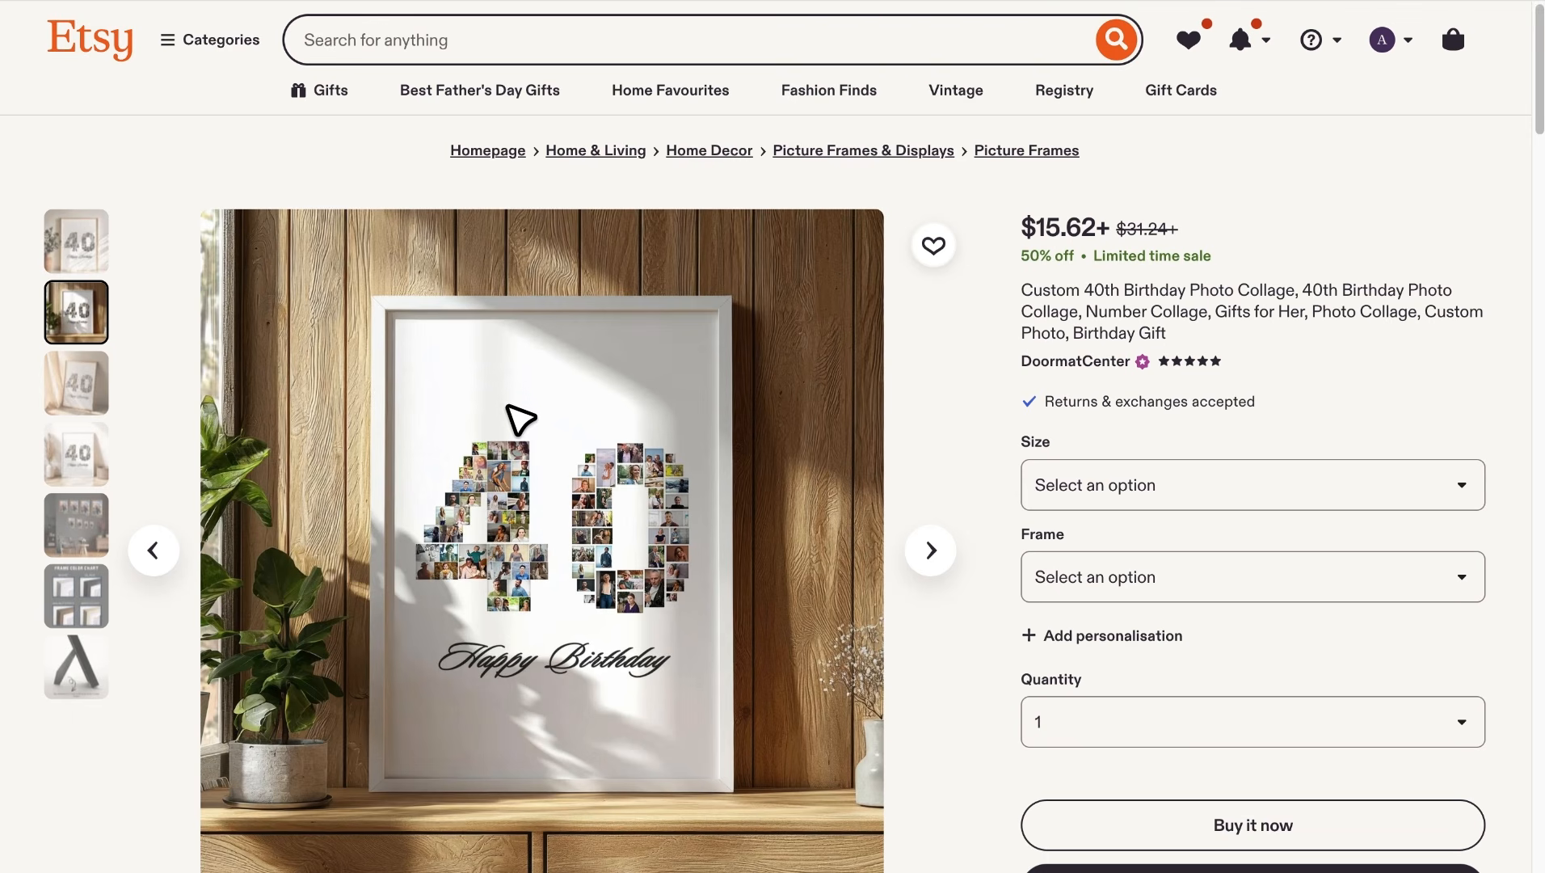
# - Show the listing's gold-framed 40 collage photo, then bring up the Canva poster's Share options
pyautogui.click(103, 241)
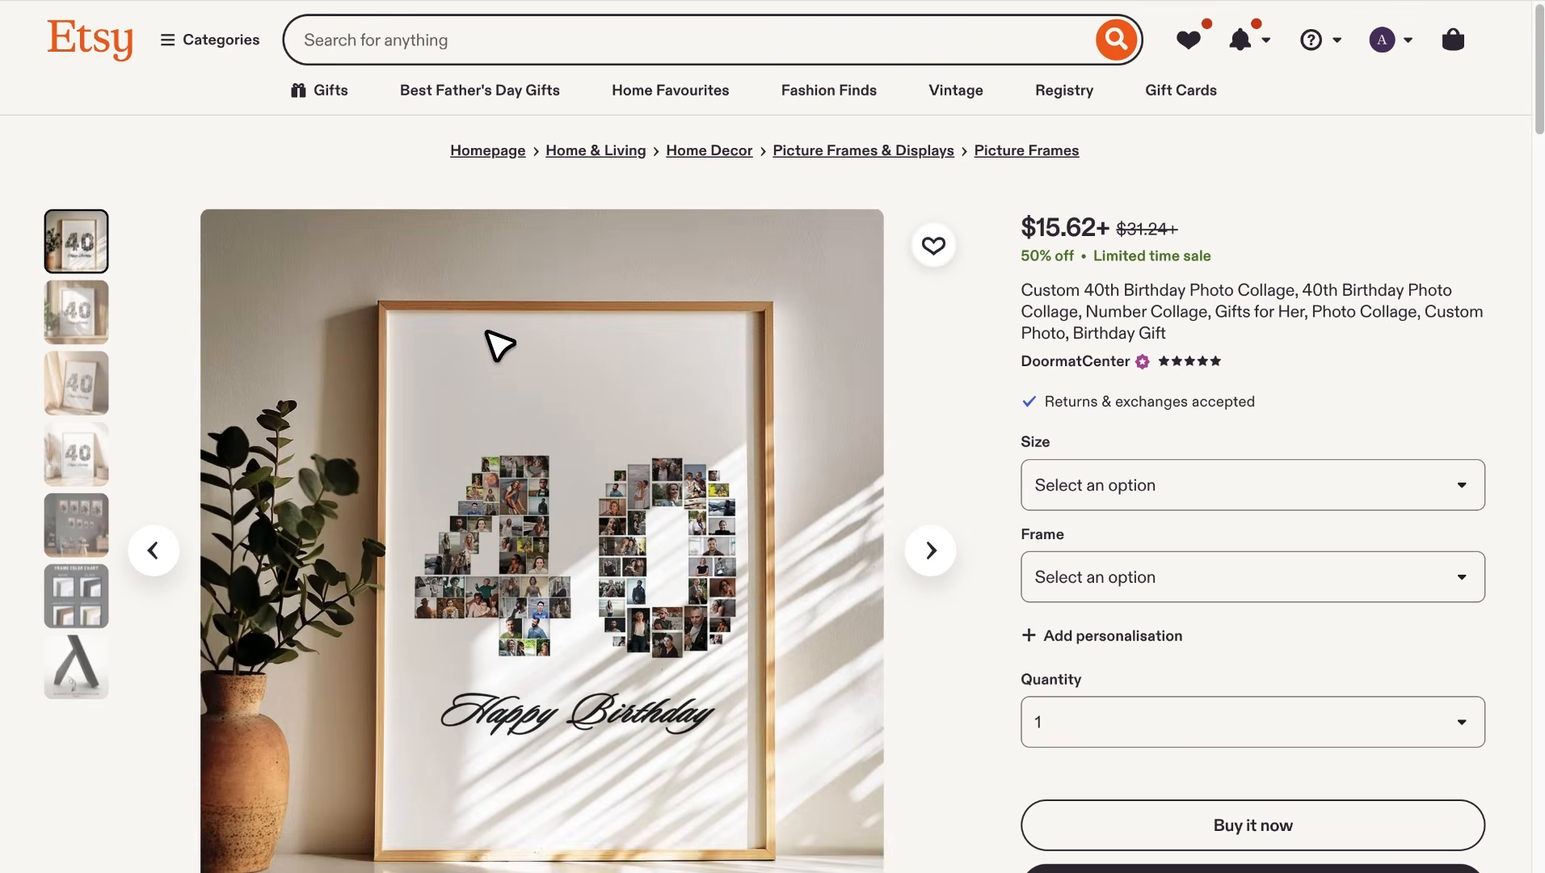
pyautogui.scroll(-3, 629, 560)
pyautogui.scroll(1, 632, 565)
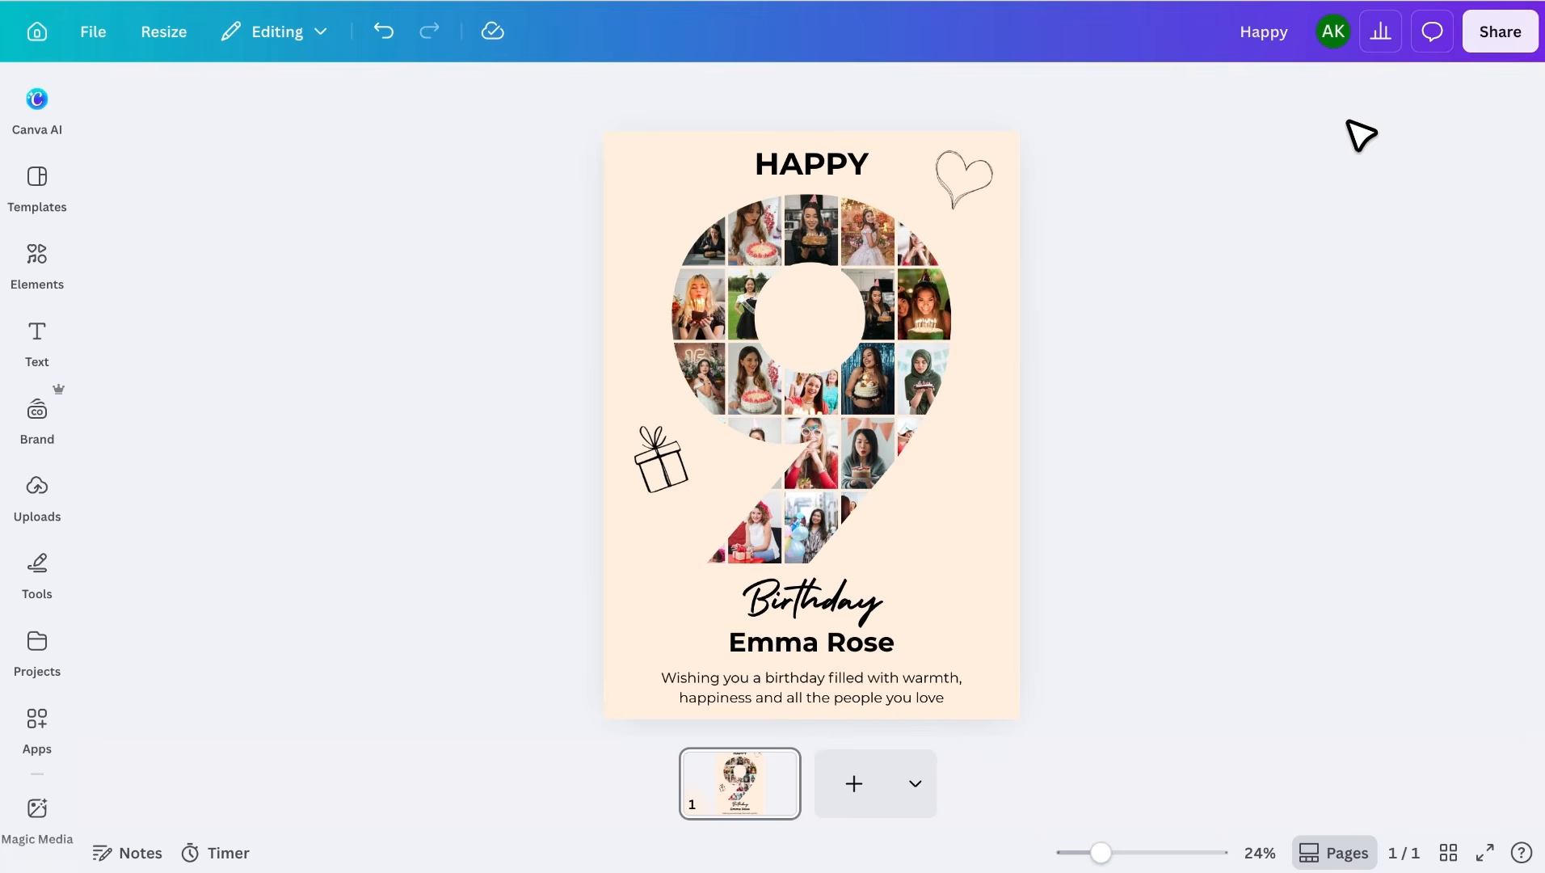
pyautogui.click(1483, 40)
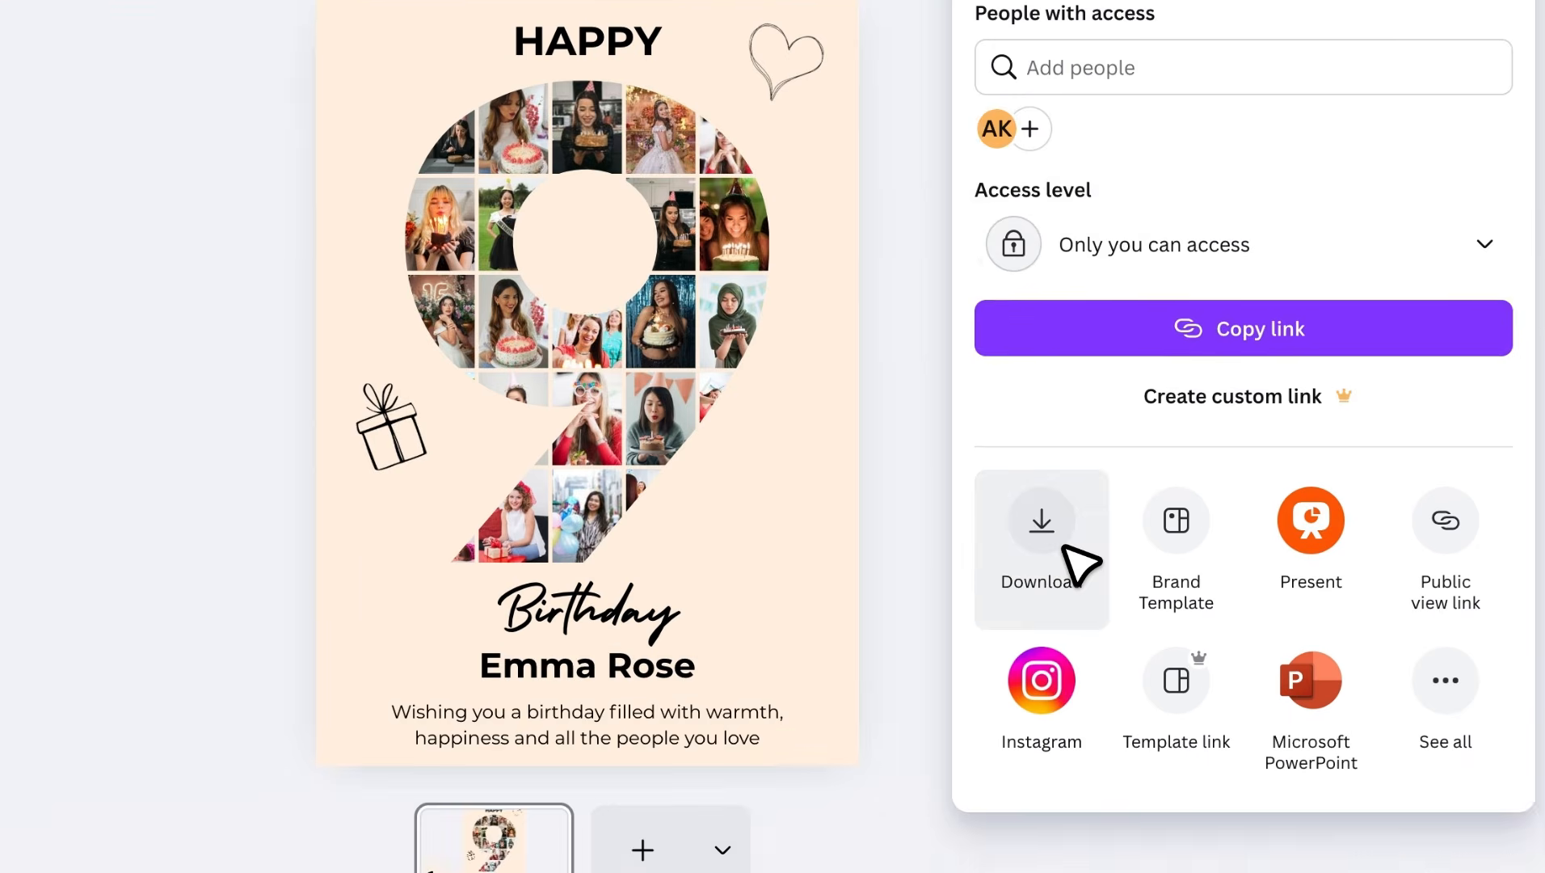
# - Download the finished number-9 poster as a PNG
pyautogui.click(1063, 711)
pyautogui.click(1120, 484)
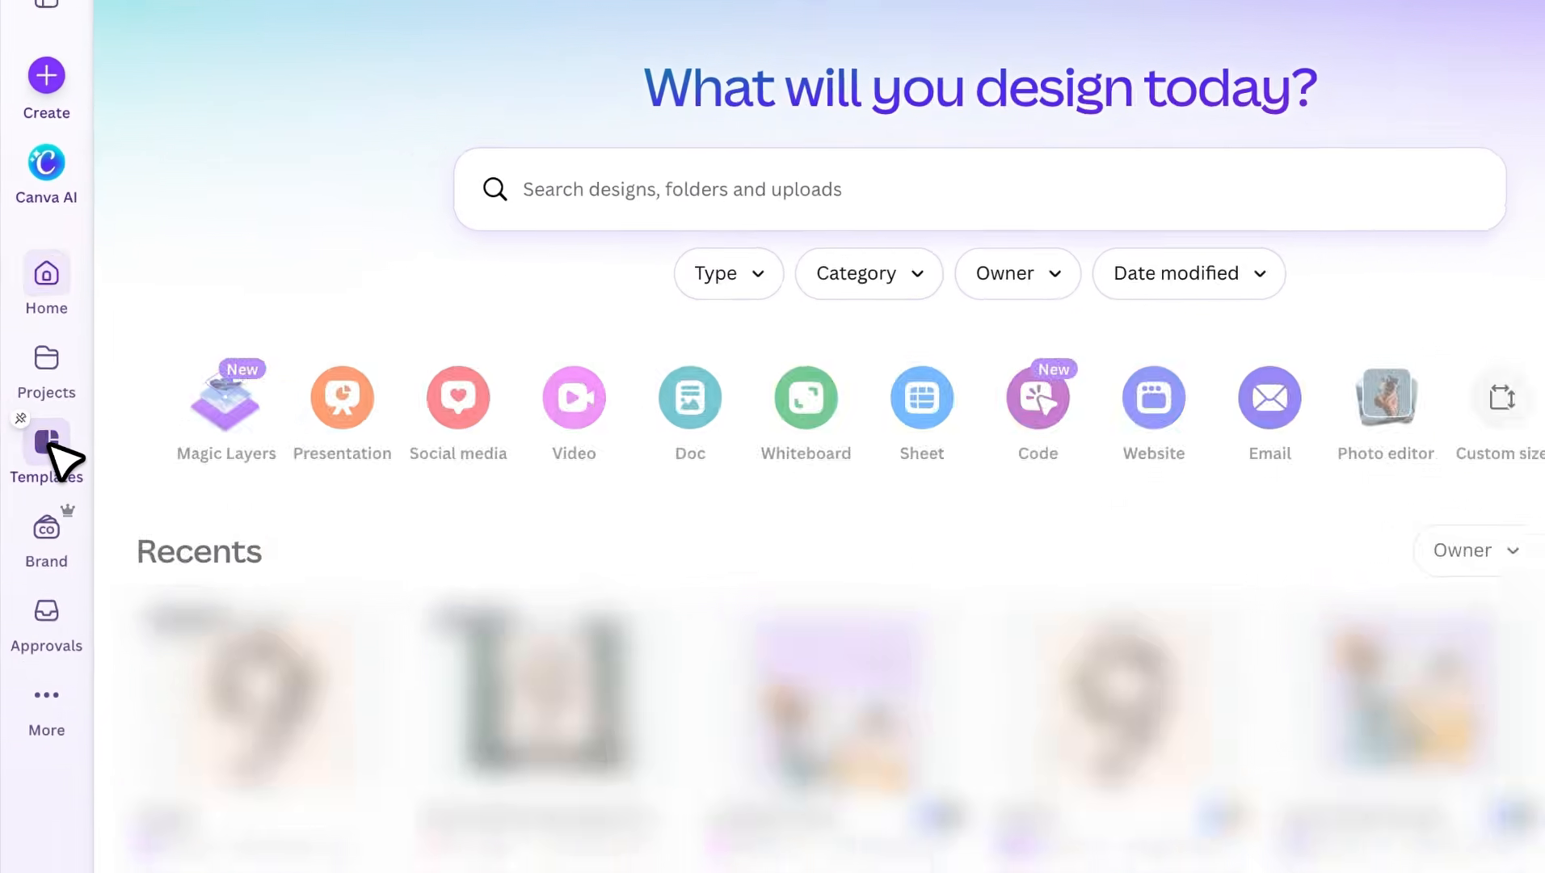
# - Search templates for 'wall art mockups' and open the Beige Minimalist Wall Frame Mockup Instagram Post details
pyautogui.click(37, 394)
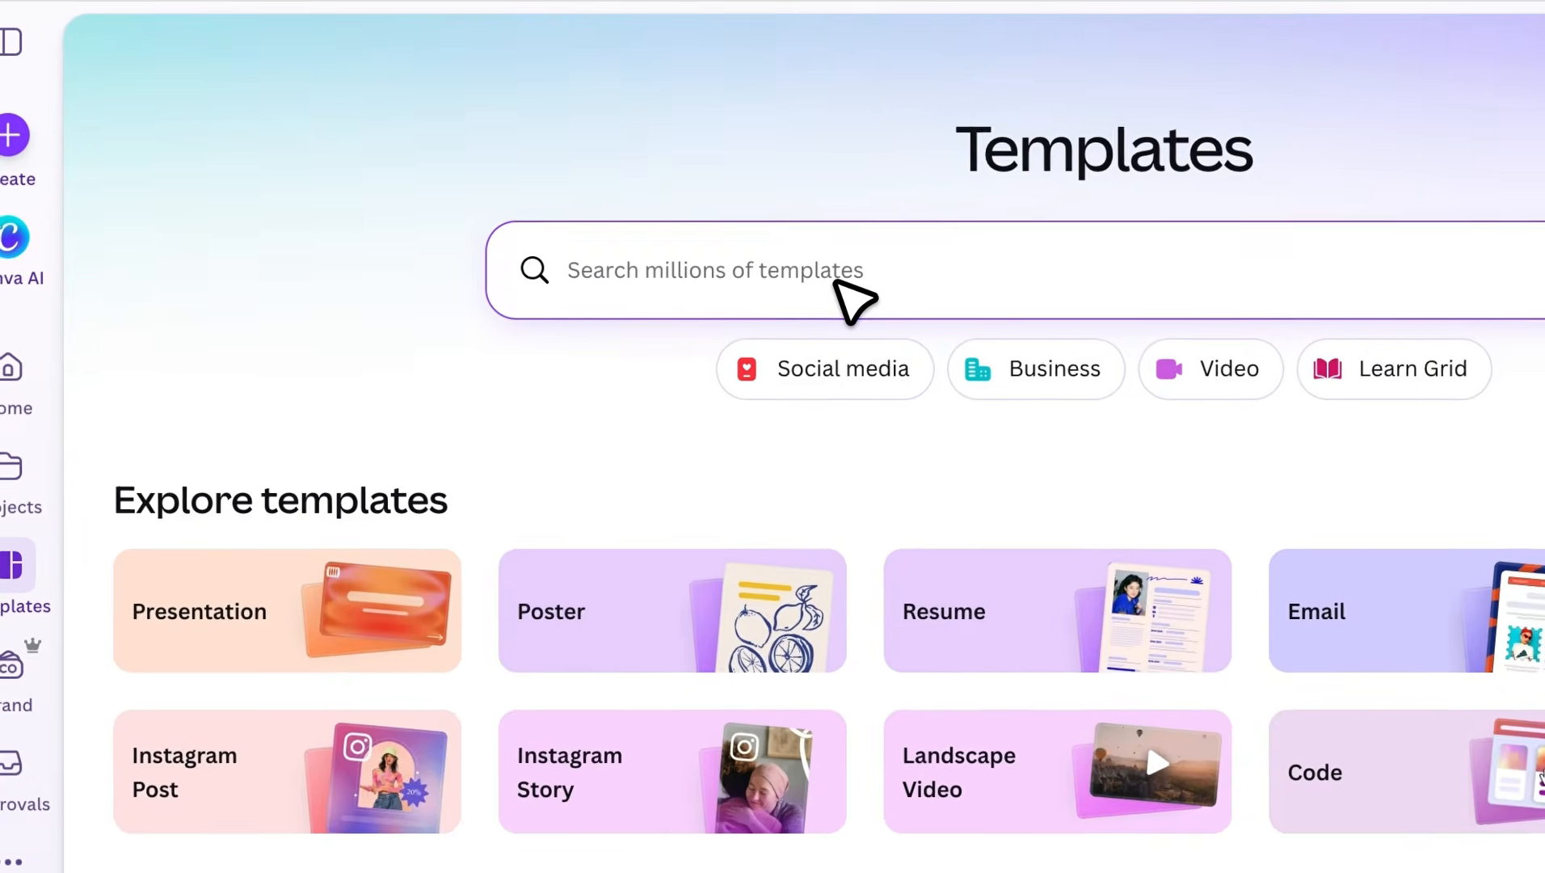
pyautogui.click(773, 254)
pyautogui.write('wall')
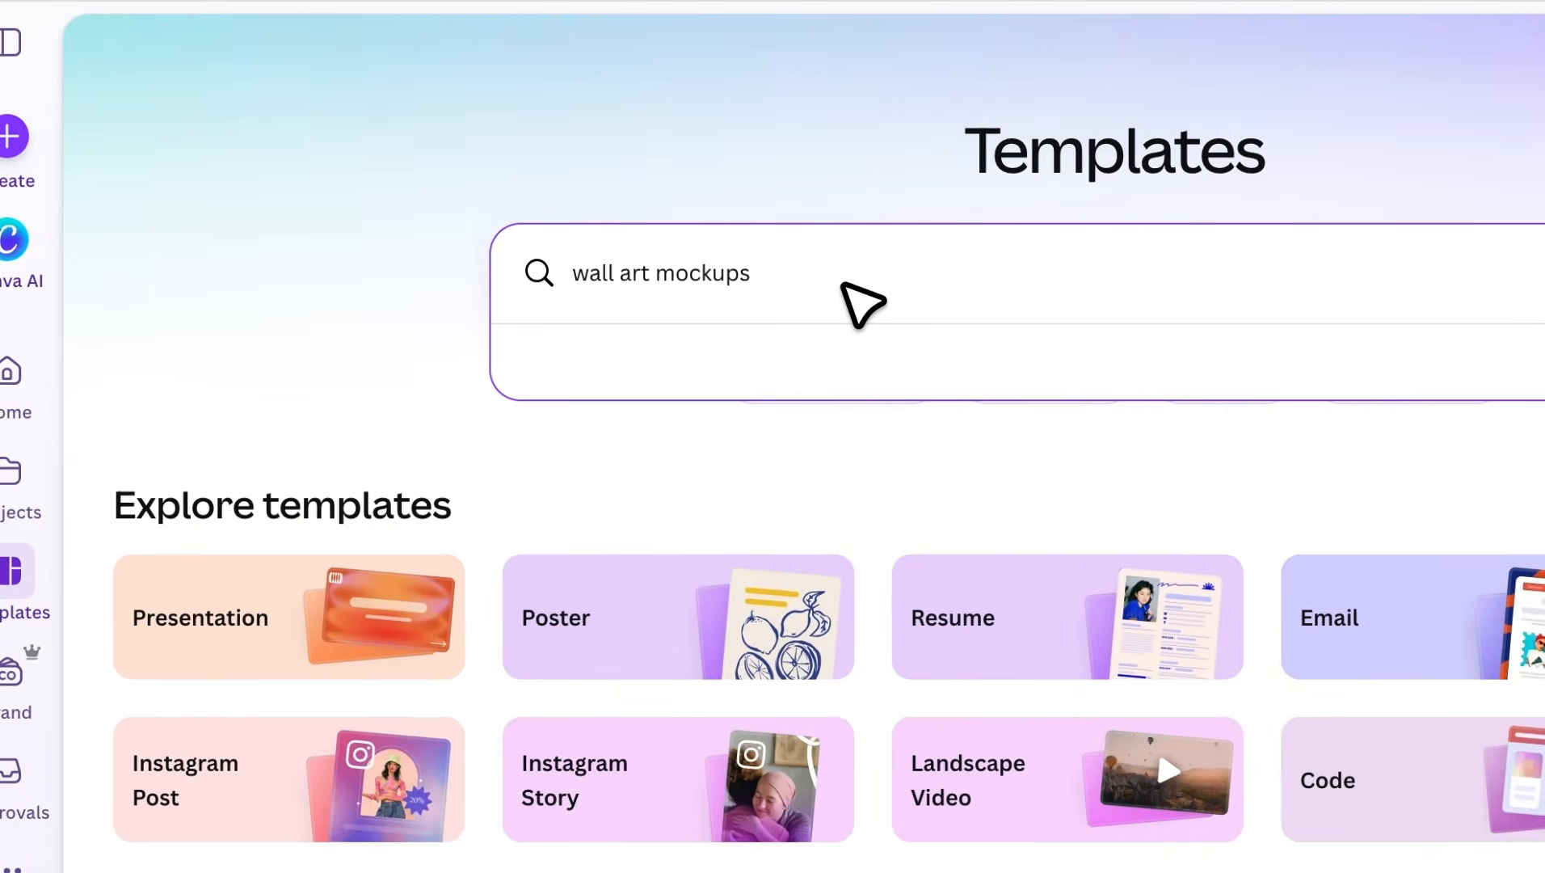
pyautogui.write(' art mockups')
pyautogui.press('Return')
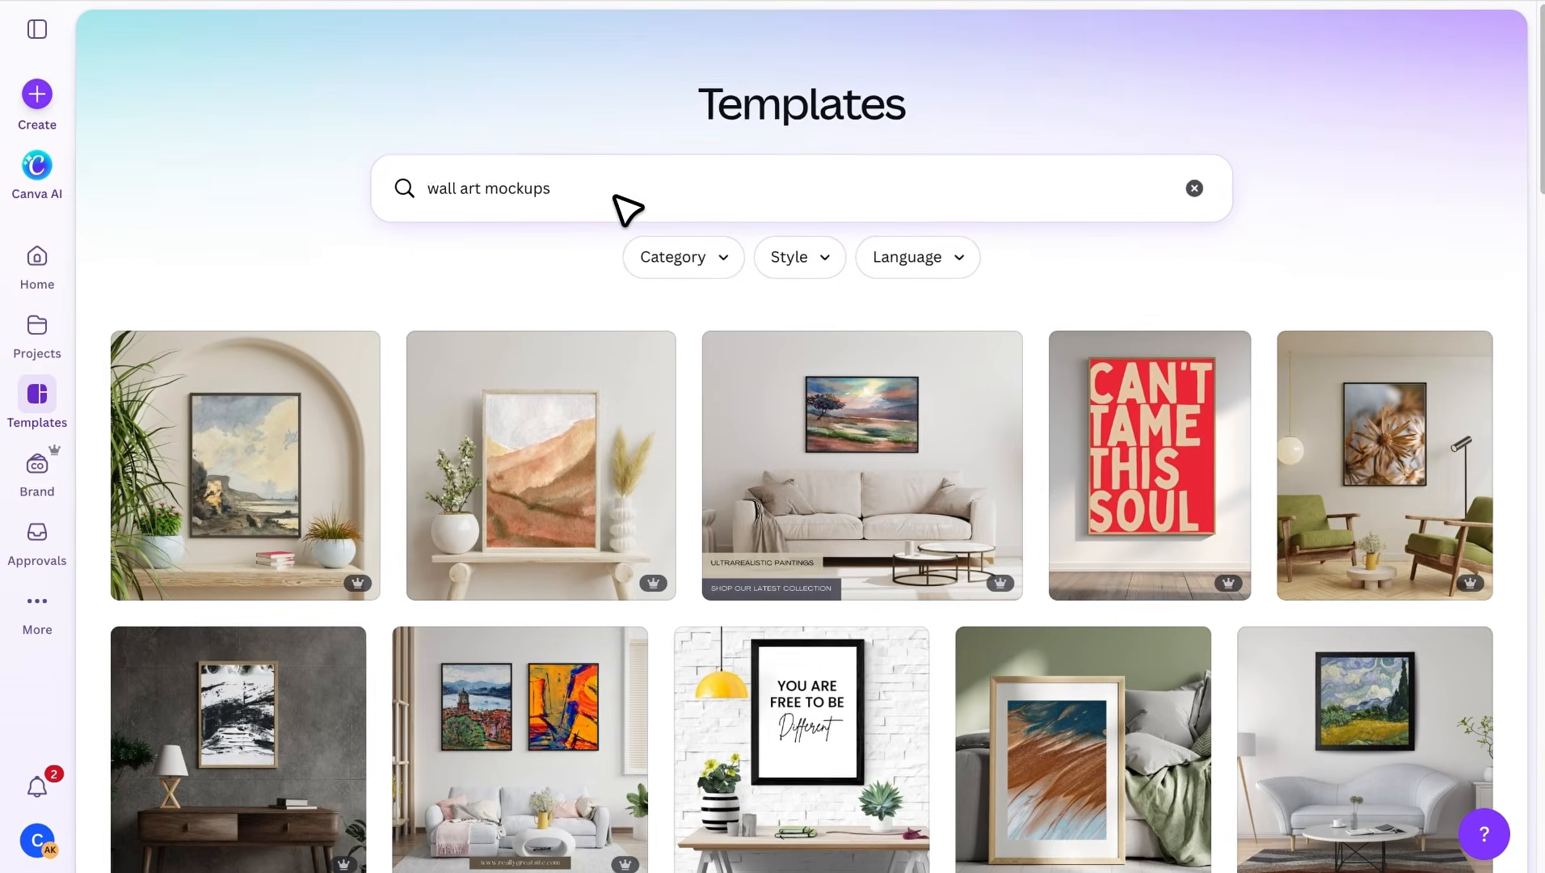
pyautogui.scroll(-7, 588, 307)
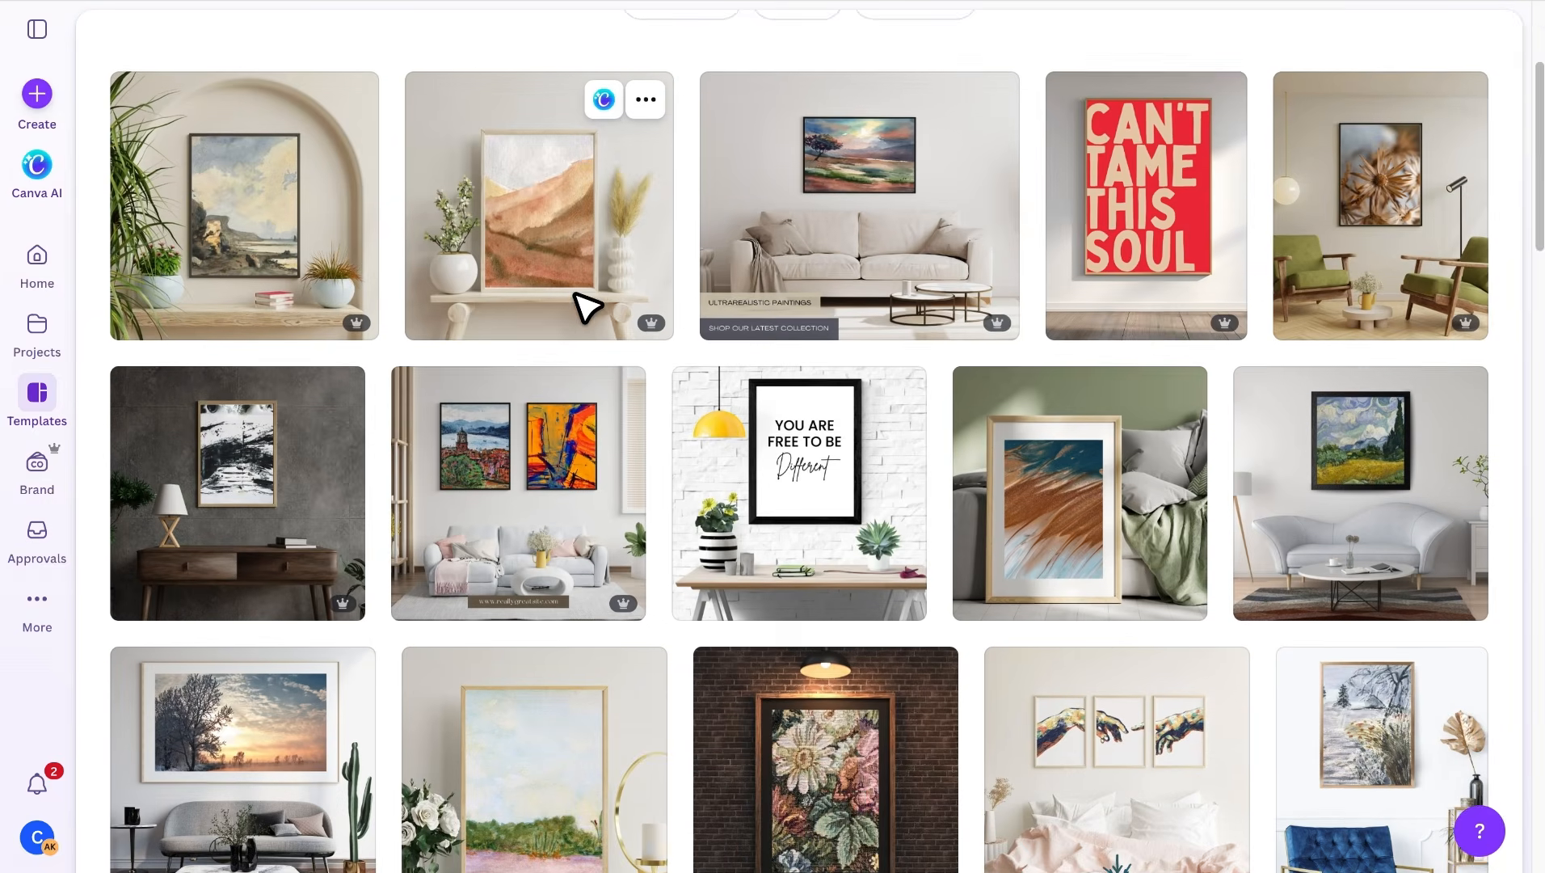
pyautogui.scroll(-7, 588, 307)
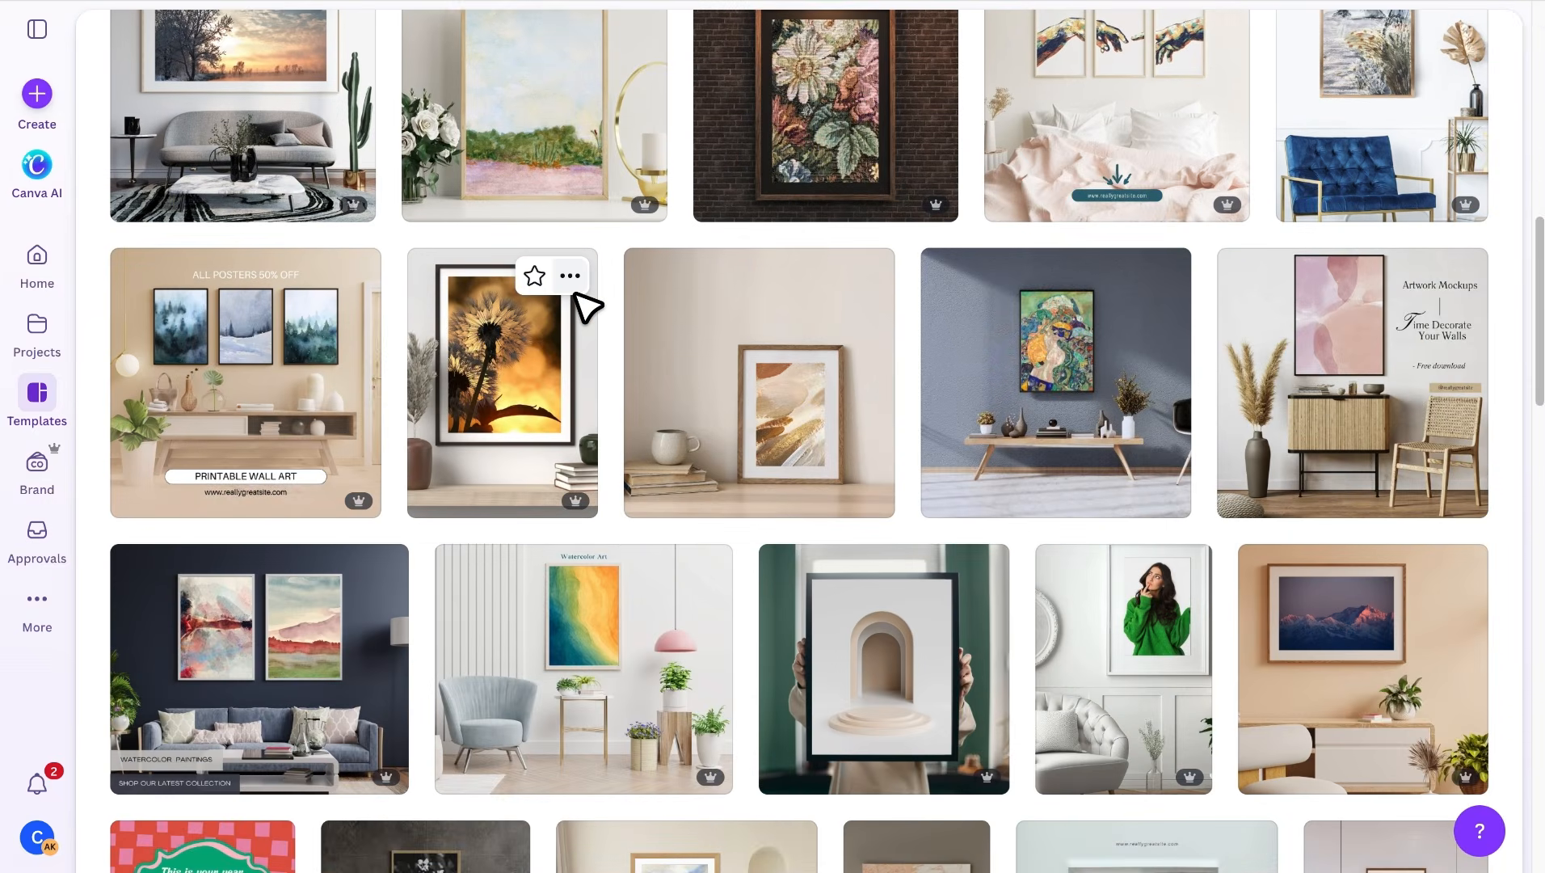
pyautogui.scroll(-4, 575, 292)
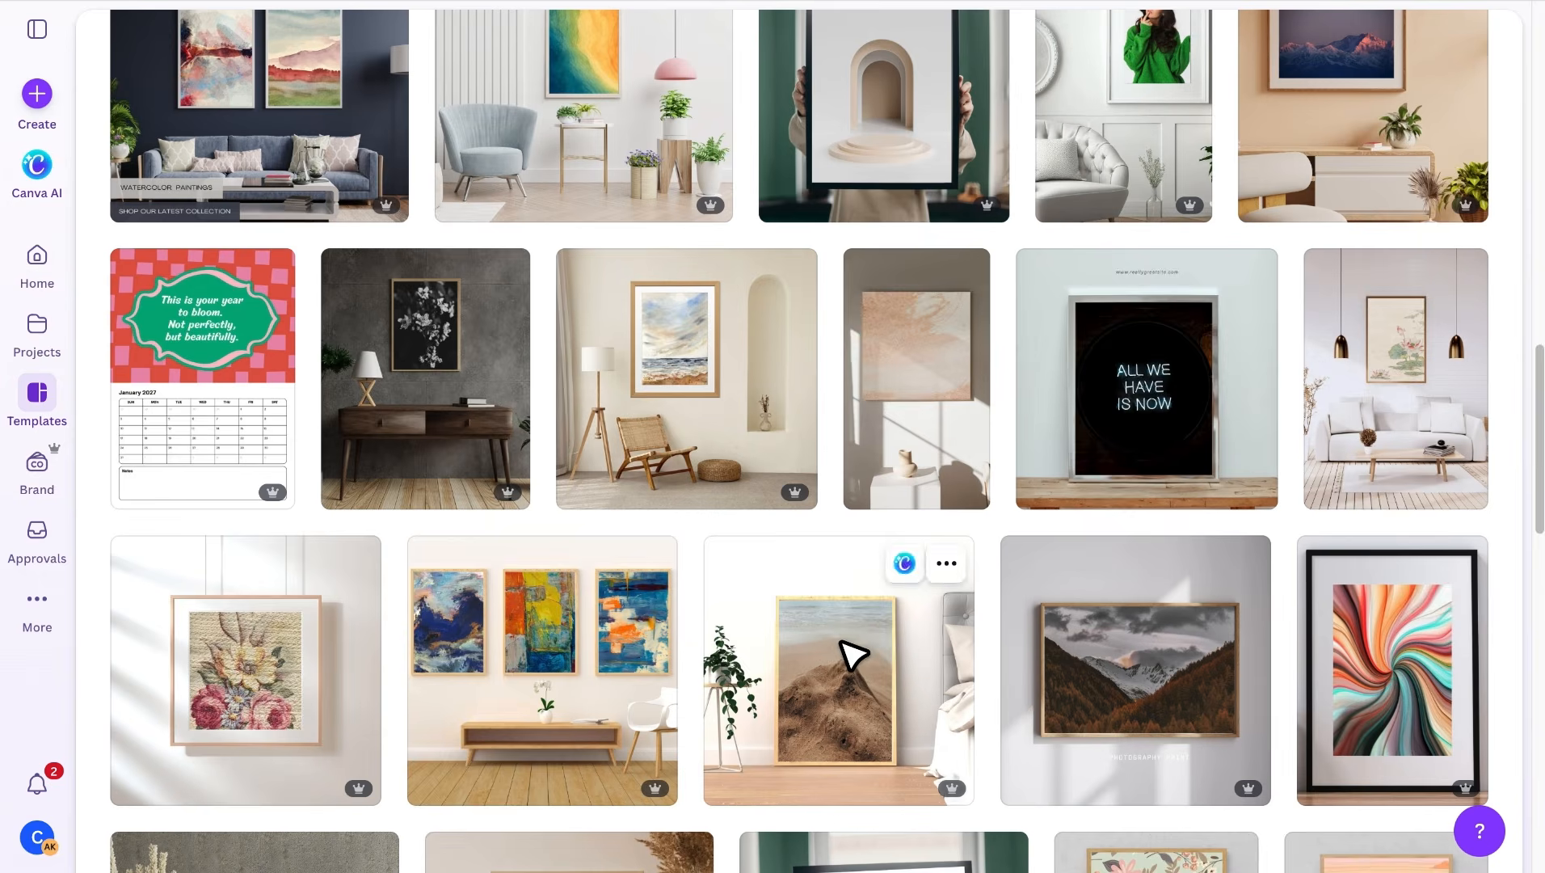
pyautogui.click(852, 655)
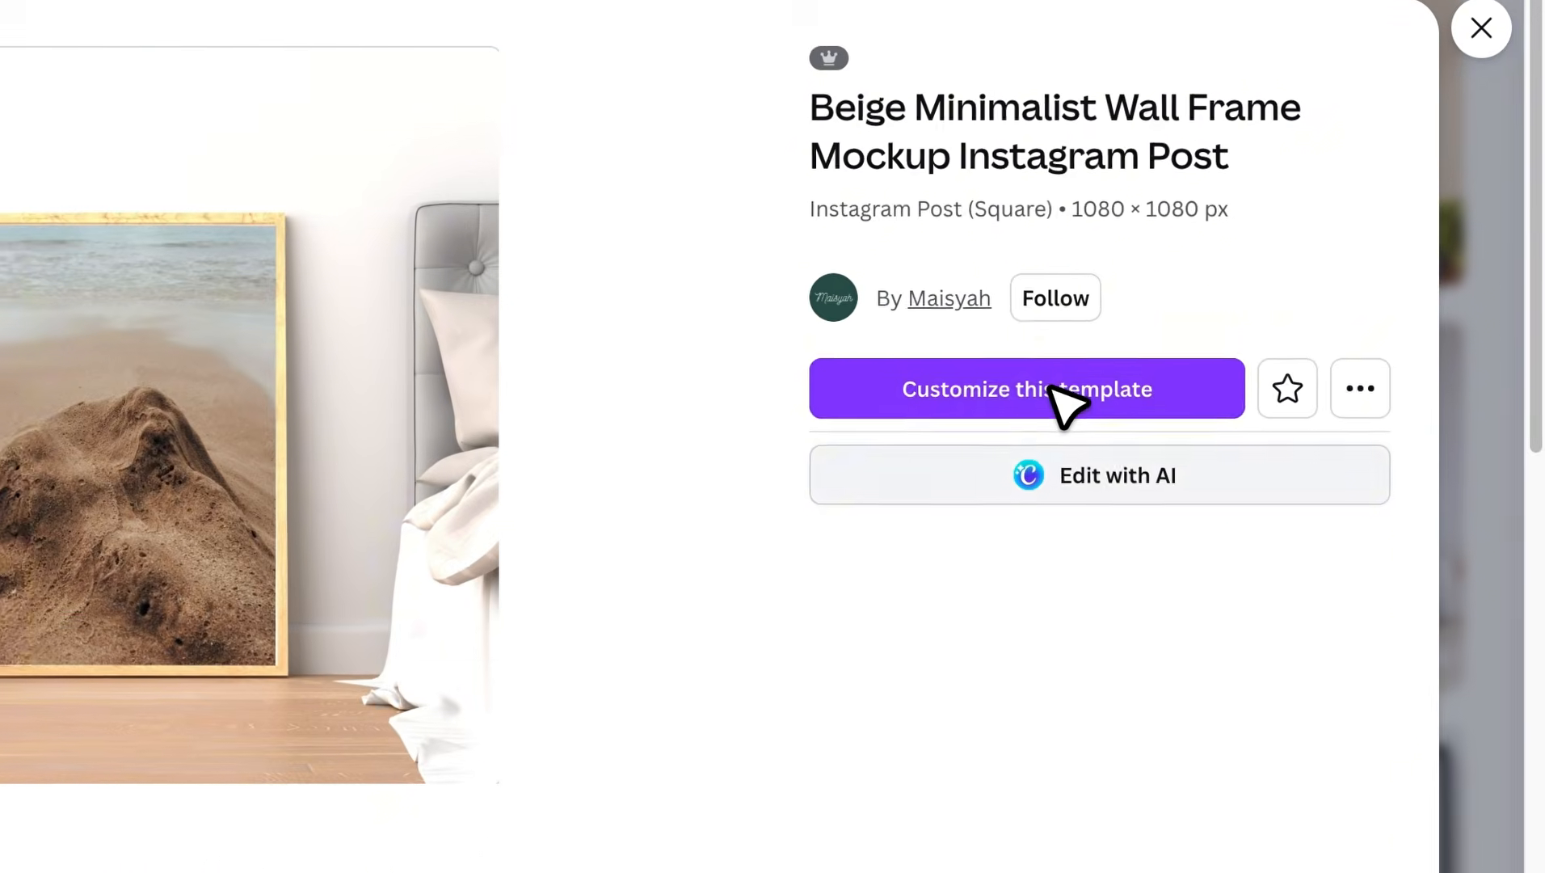
# - Customize the wall frame mockup with the downloaded birthday poster in its wooden frame, then add a blank page
pyautogui.click(1037, 399)
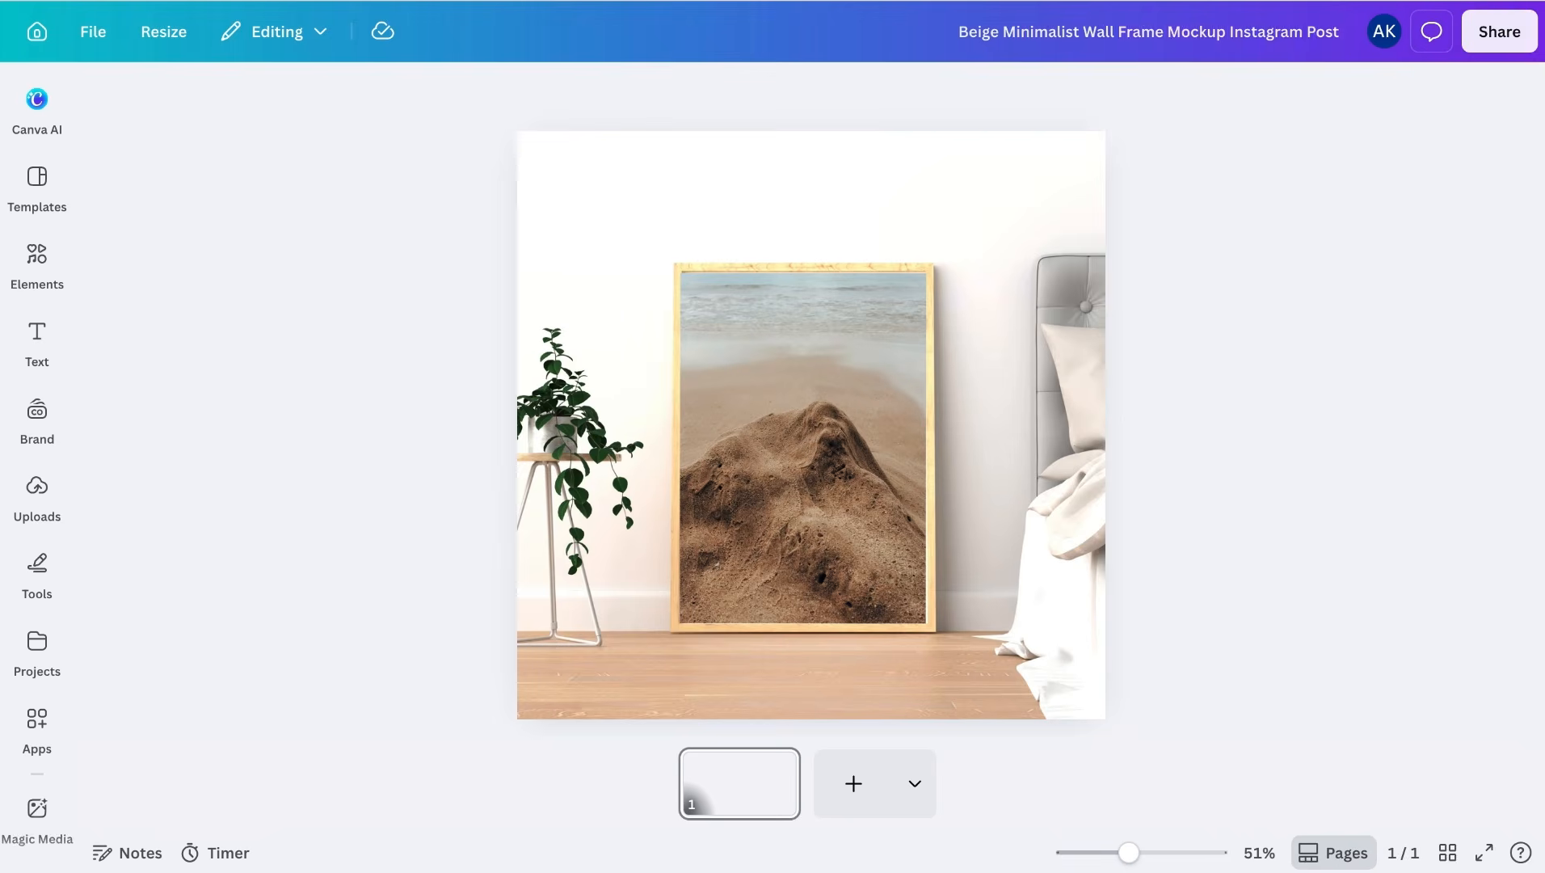
pyautogui.click(1303, 1)
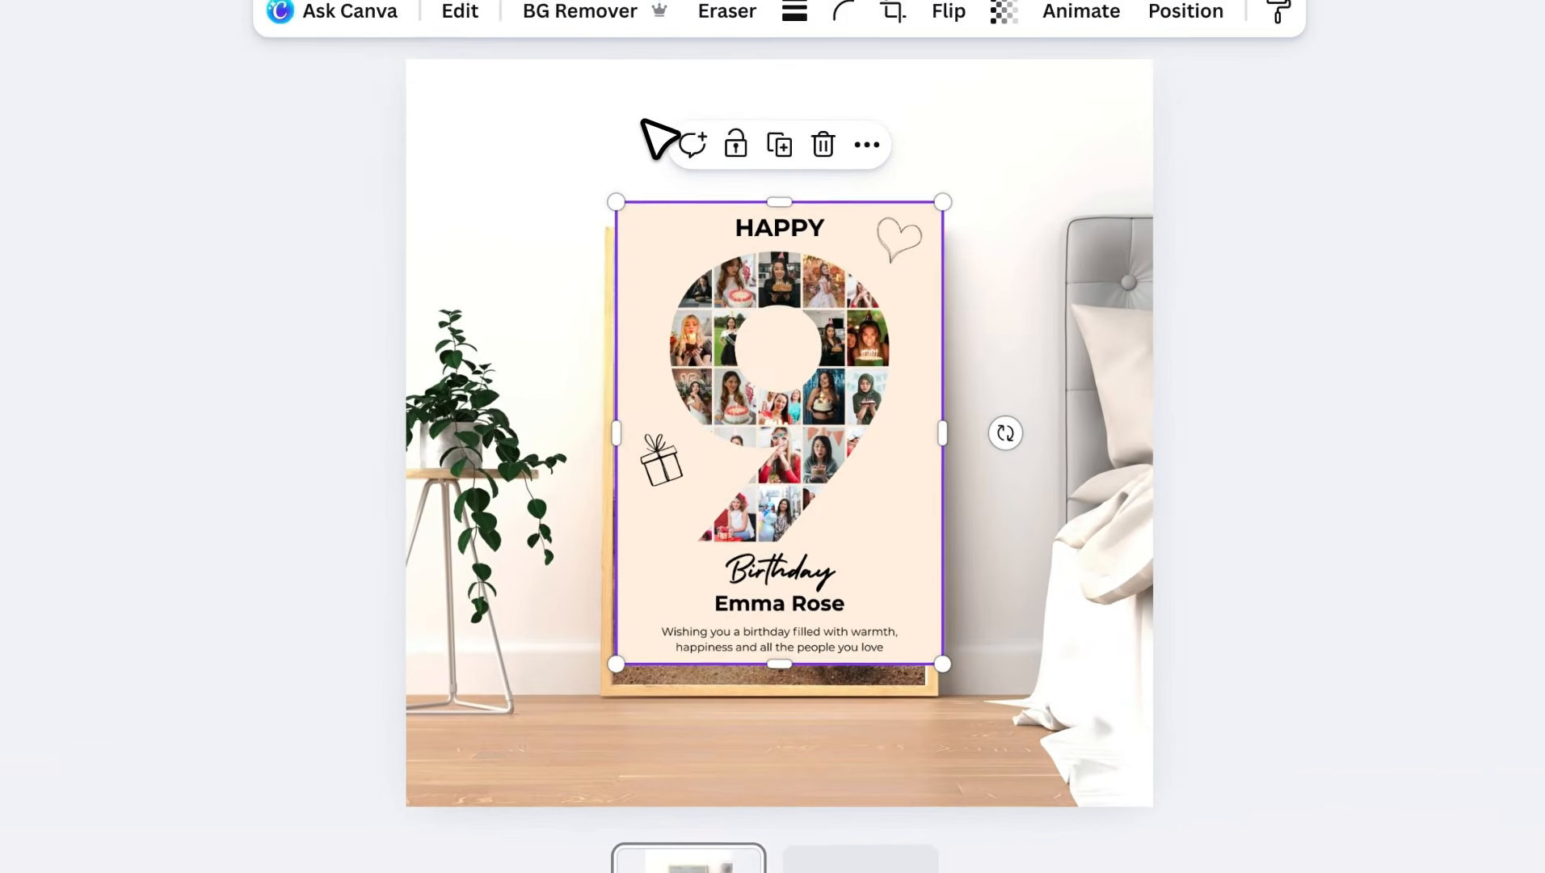
pyautogui.moveTo(810, 357); pyautogui.dragTo(777, 364)
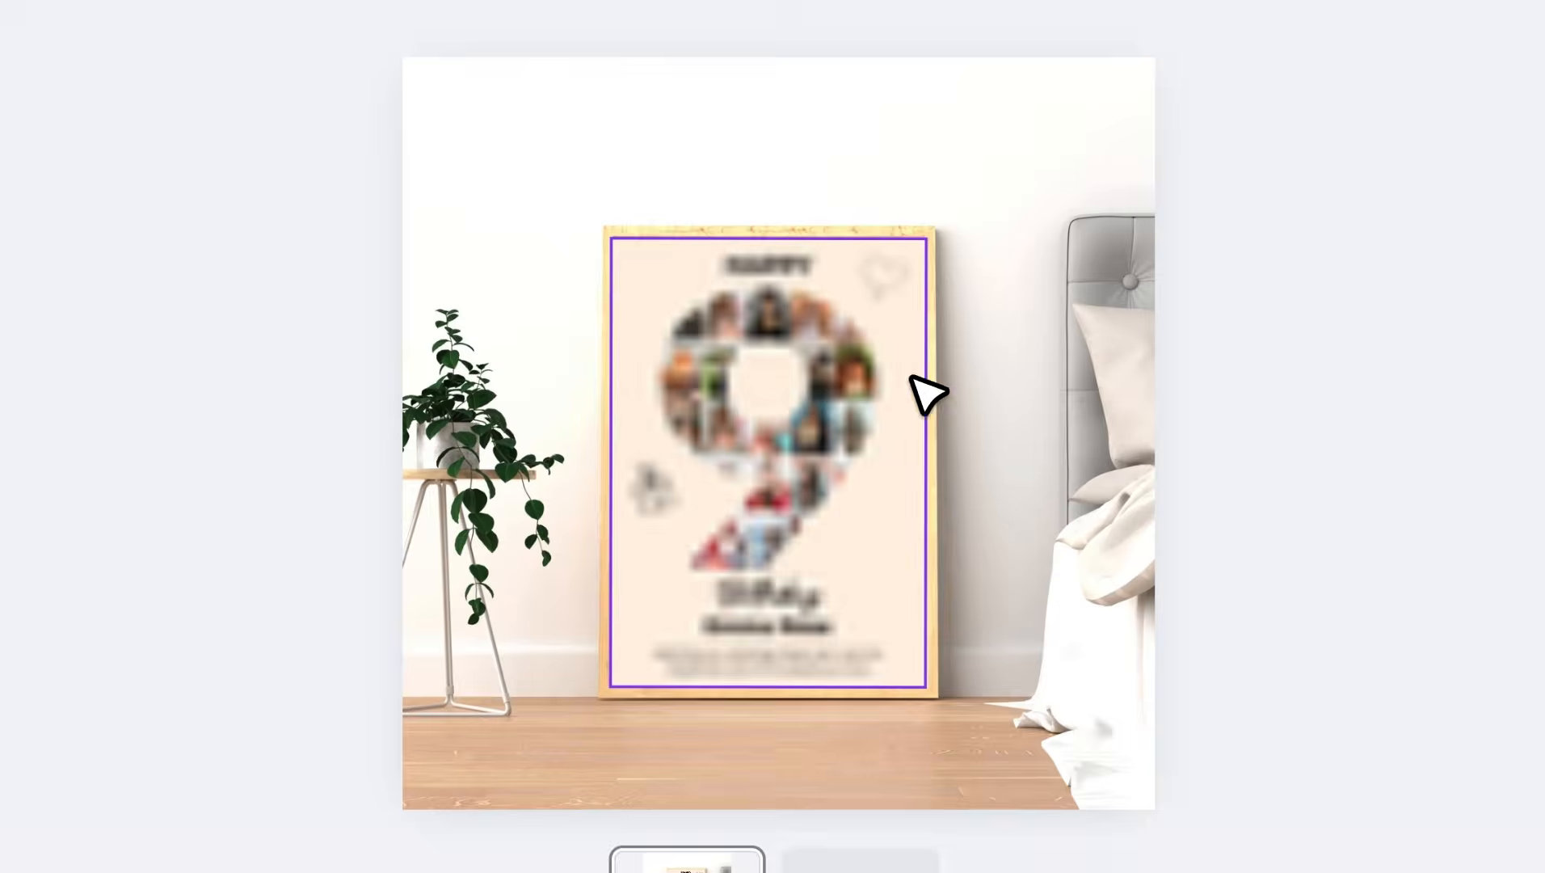
pyautogui.click(1341, 436)
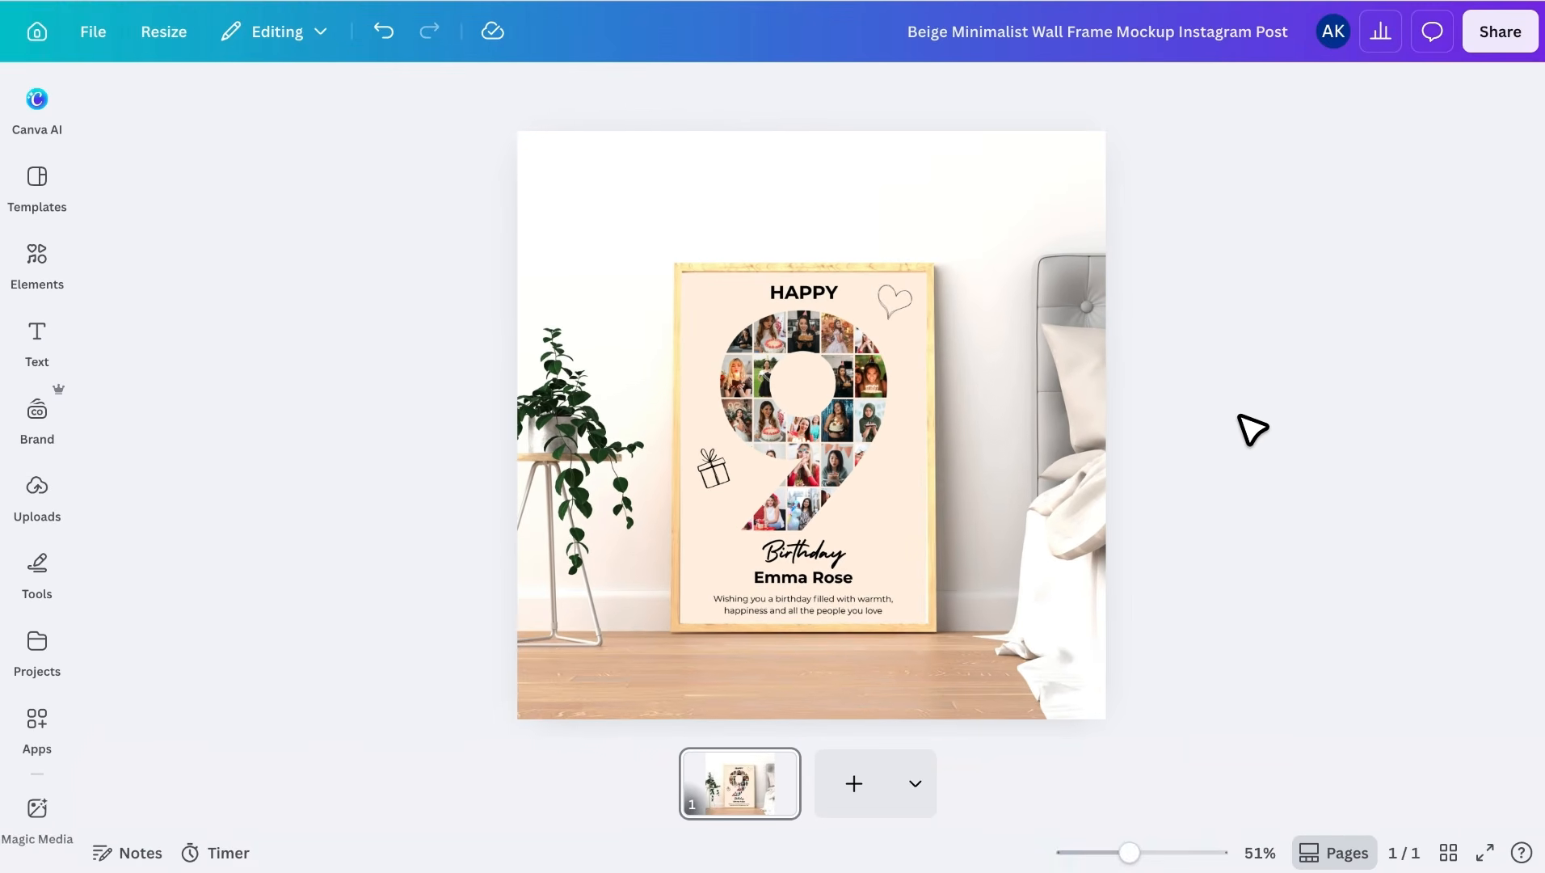
pyautogui.click(859, 784)
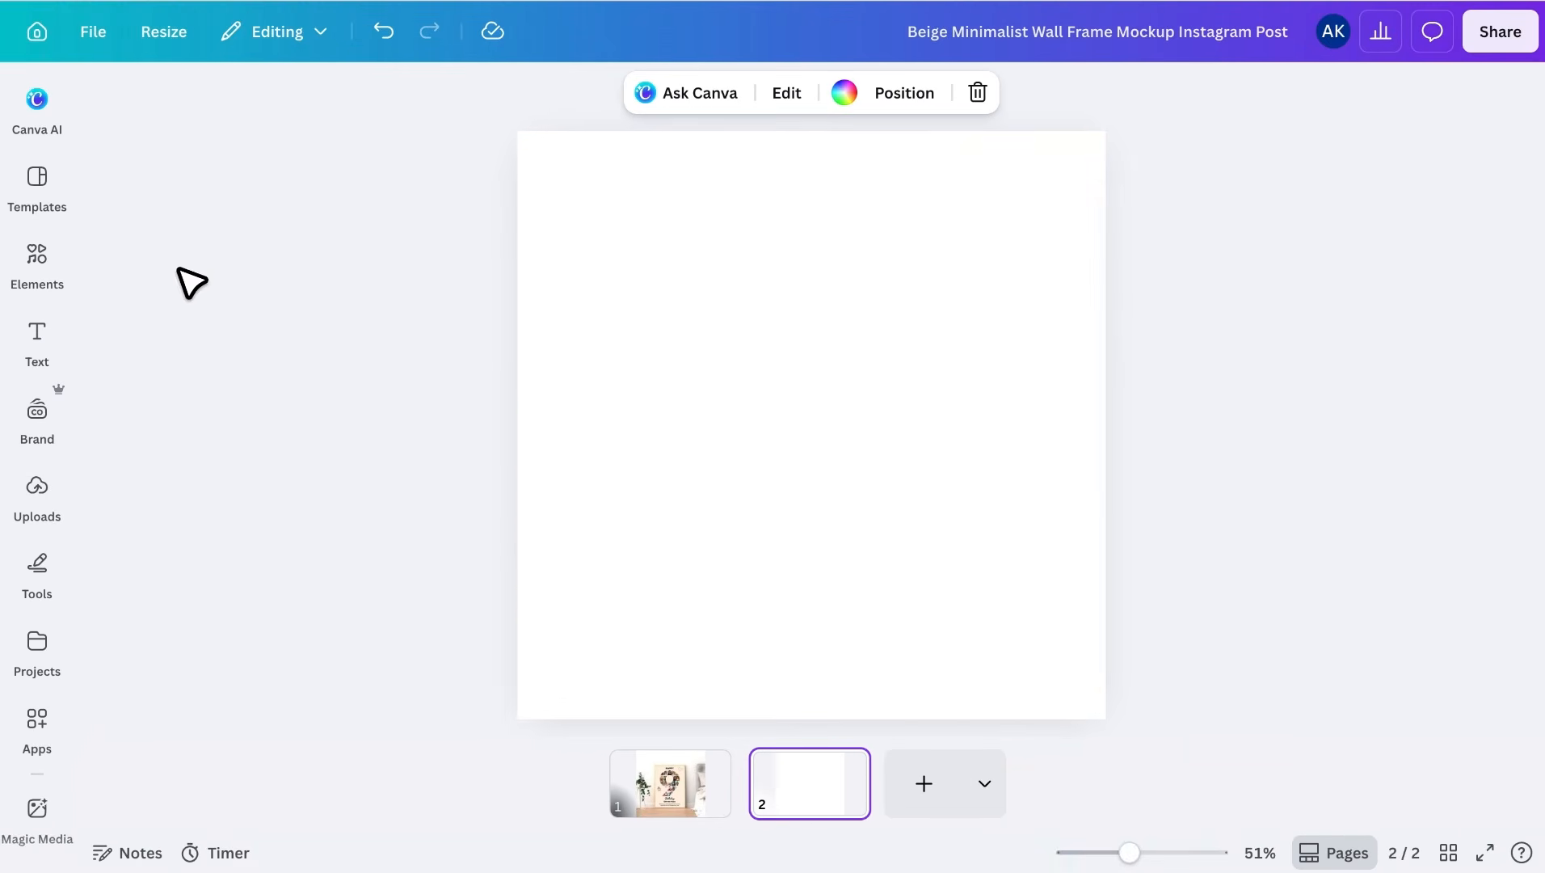
# - Apply the White Minimalist Poster Mockups (Les Fleurs) template to page 2
pyautogui.click(50, 181)
pyautogui.scroll(-3, 252, 441)
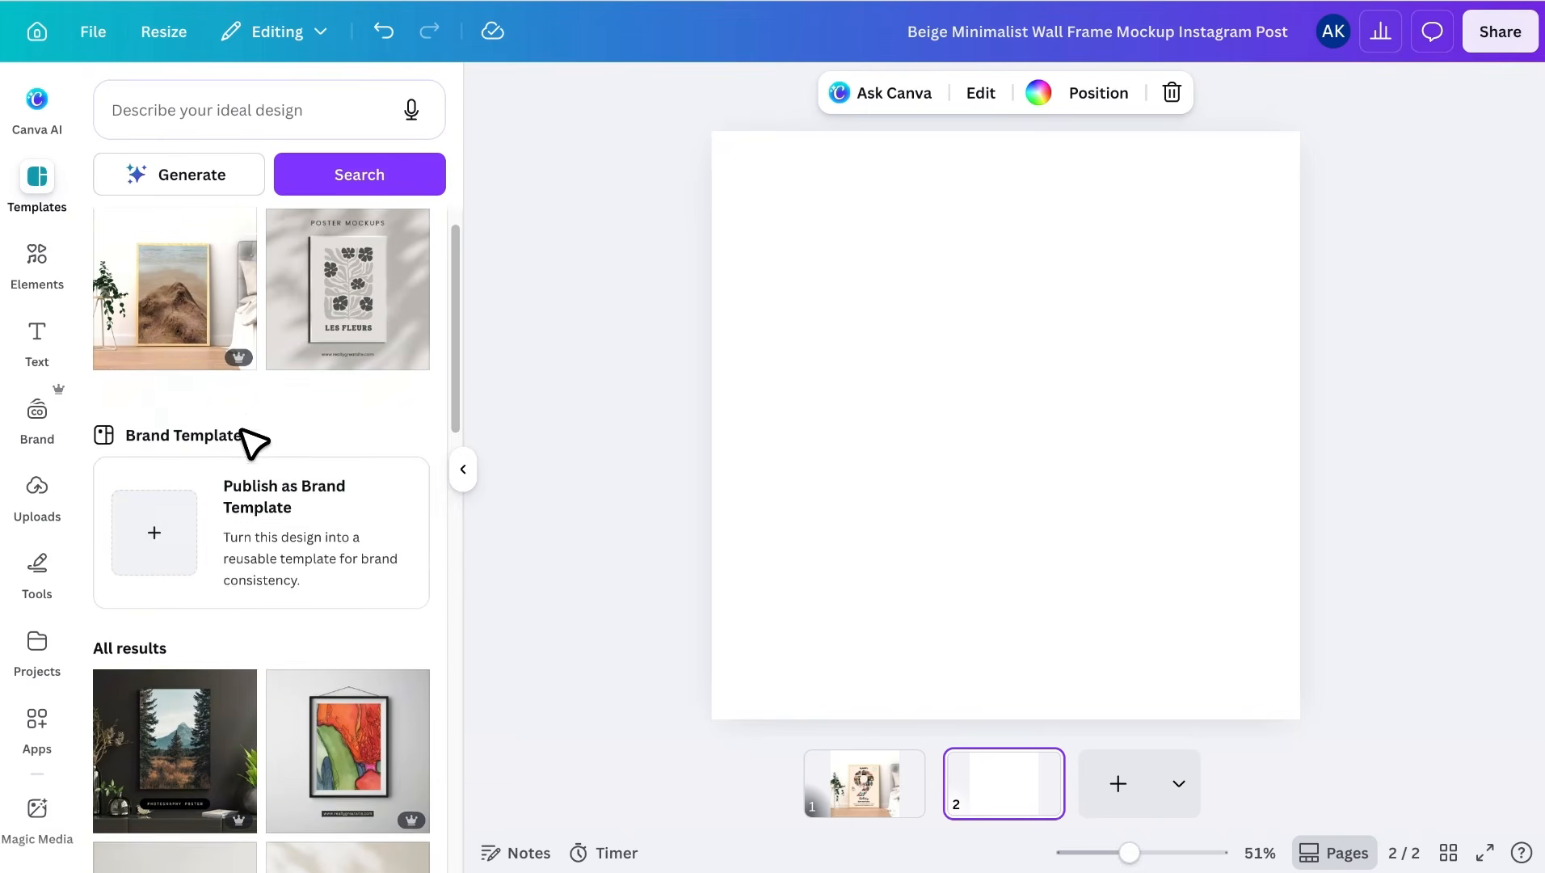
pyautogui.scroll(-8, 242, 433)
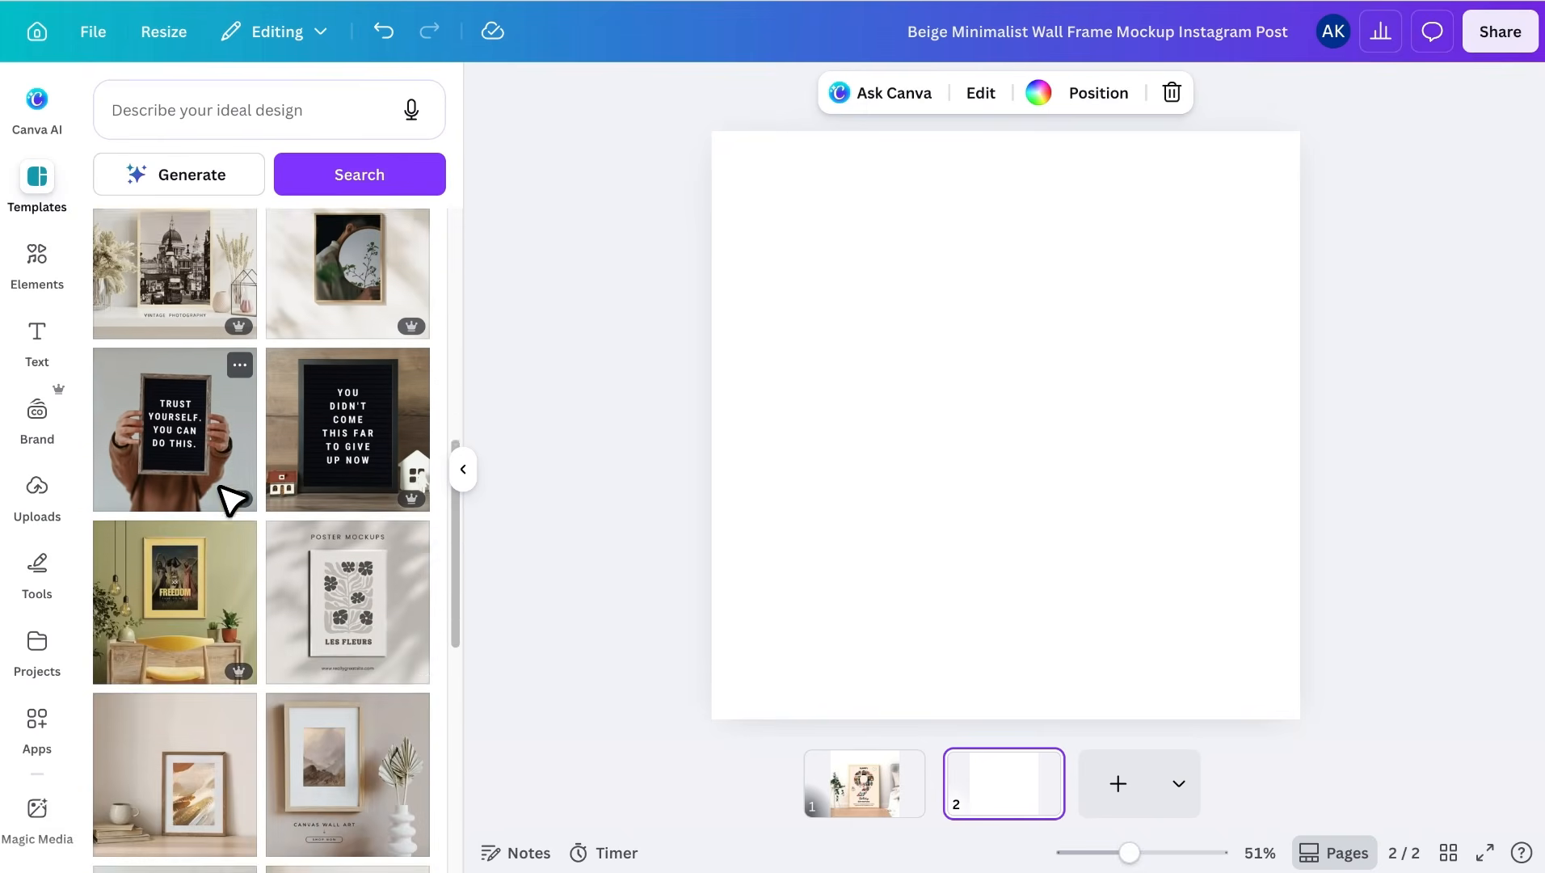
pyautogui.click(345, 438)
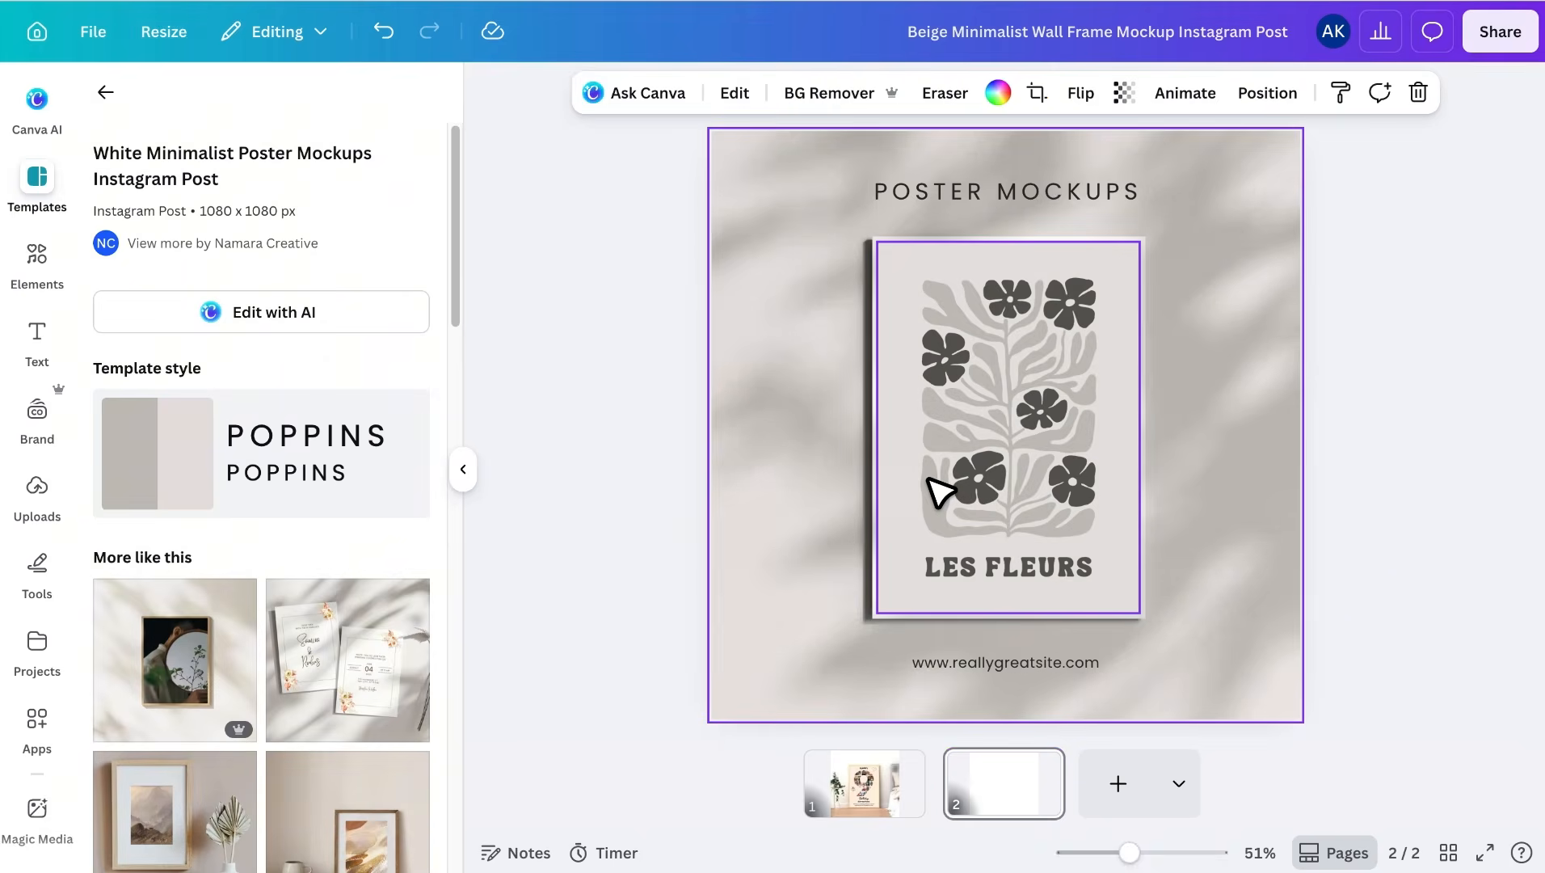
# - Replace the Les Fleurs artwork with the uploaded number-9 birthday poster
pyautogui.click(39, 489)
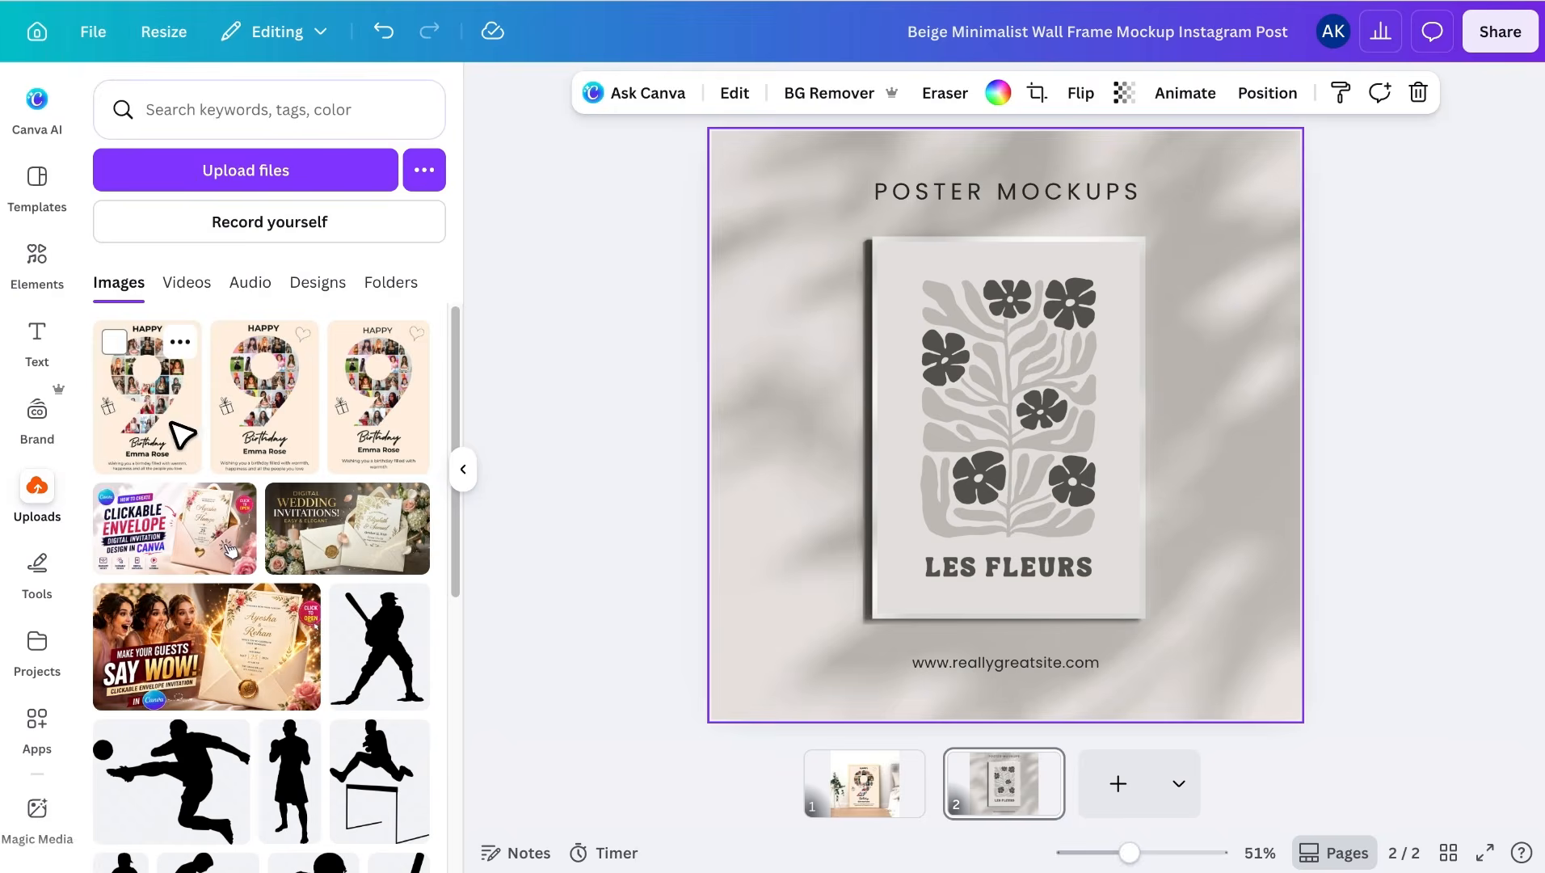
pyautogui.moveTo(148, 396); pyautogui.dragTo(1001, 425)
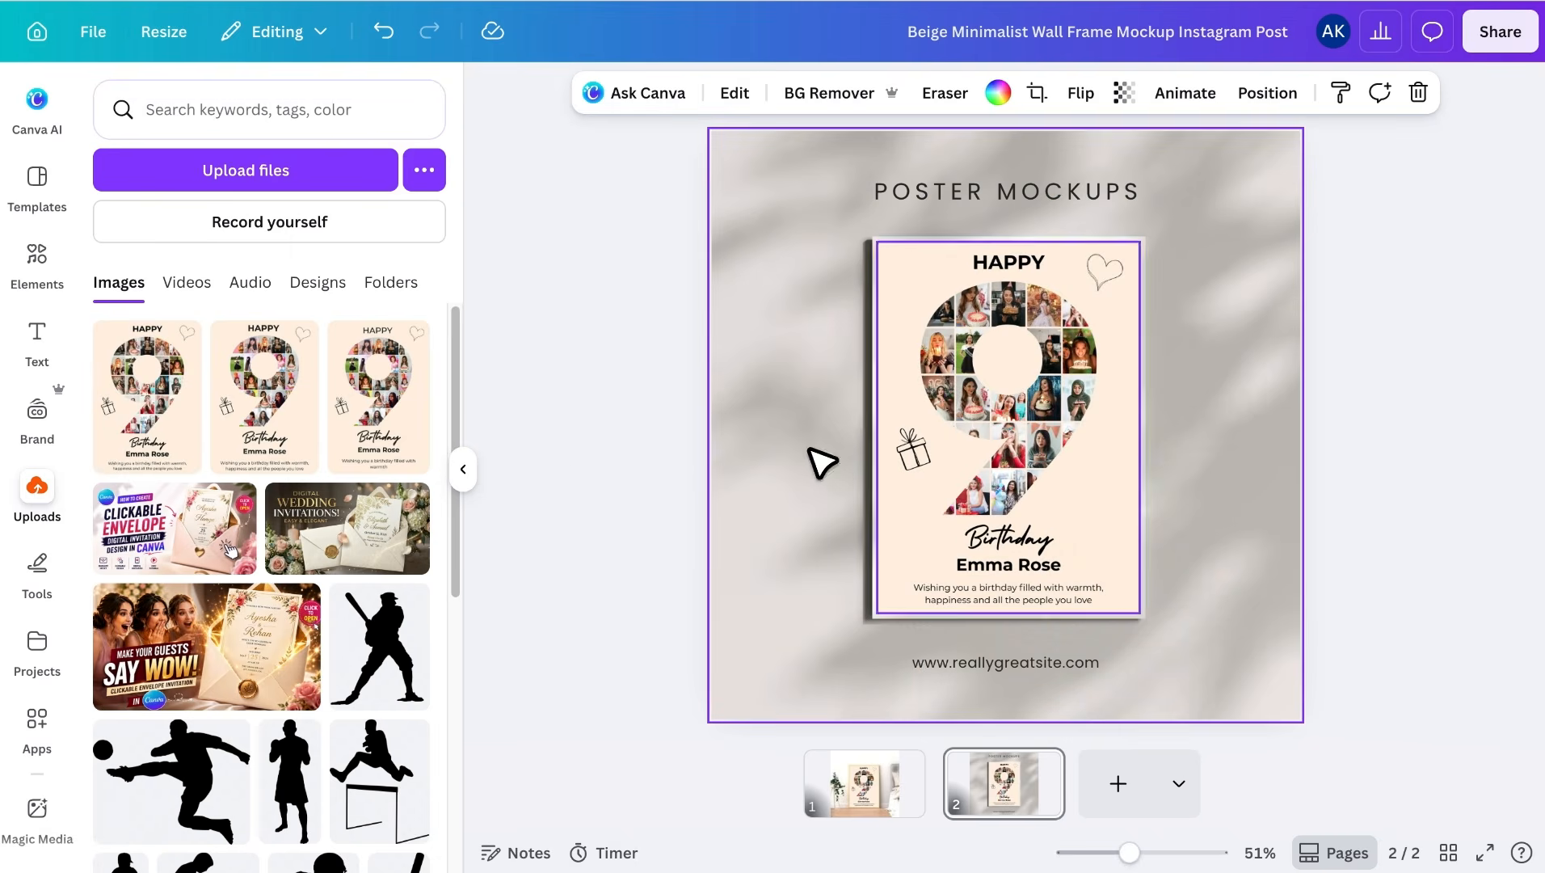
pyautogui.click(463, 468)
pyautogui.click(832, 664)
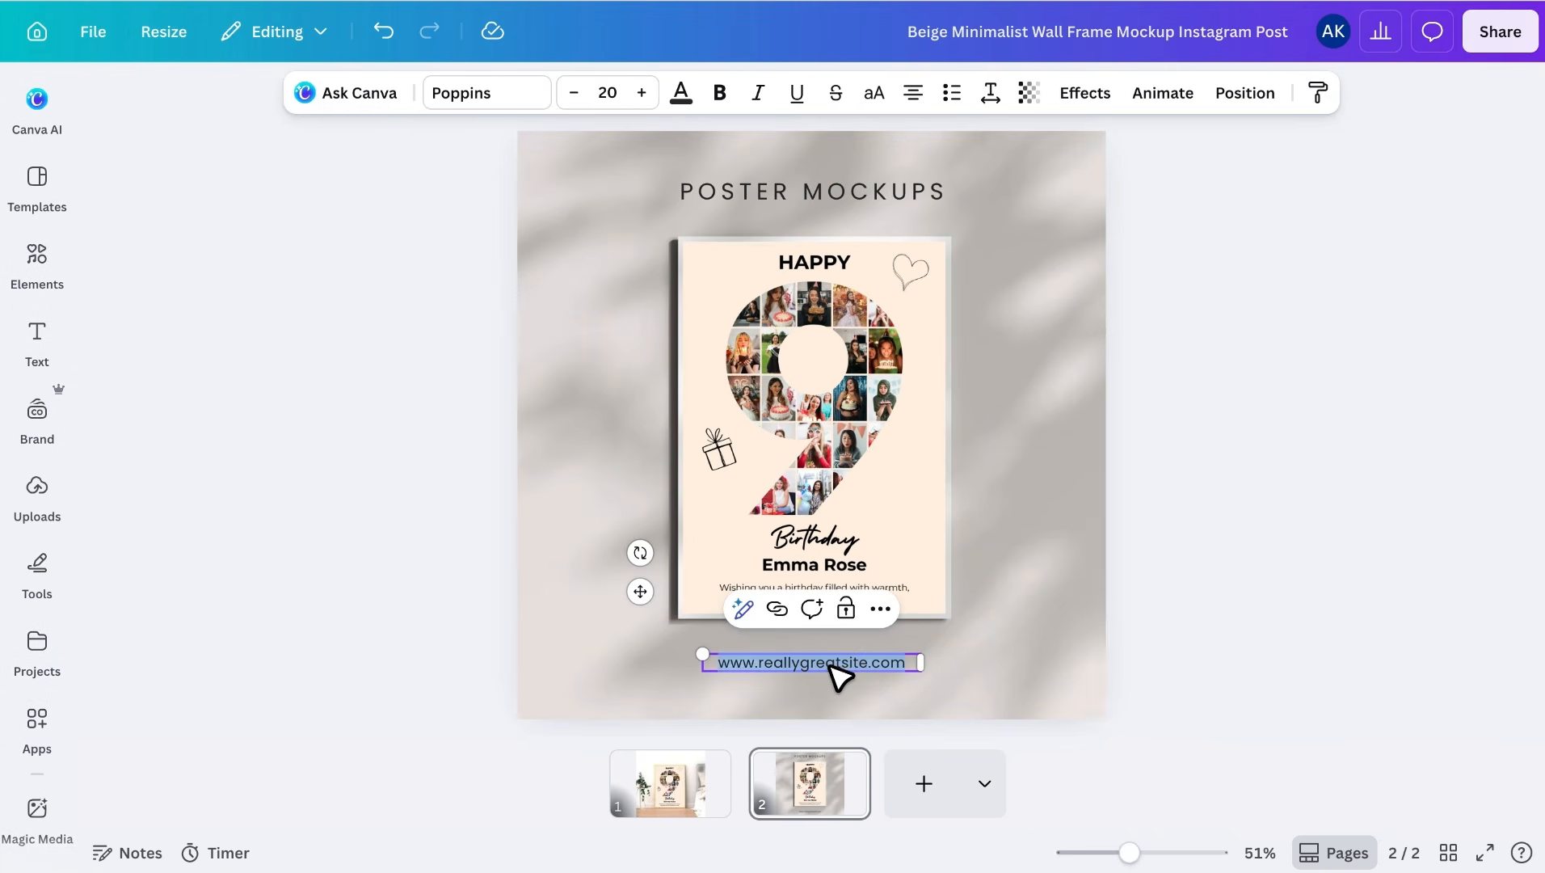
pyautogui.write('repixo')
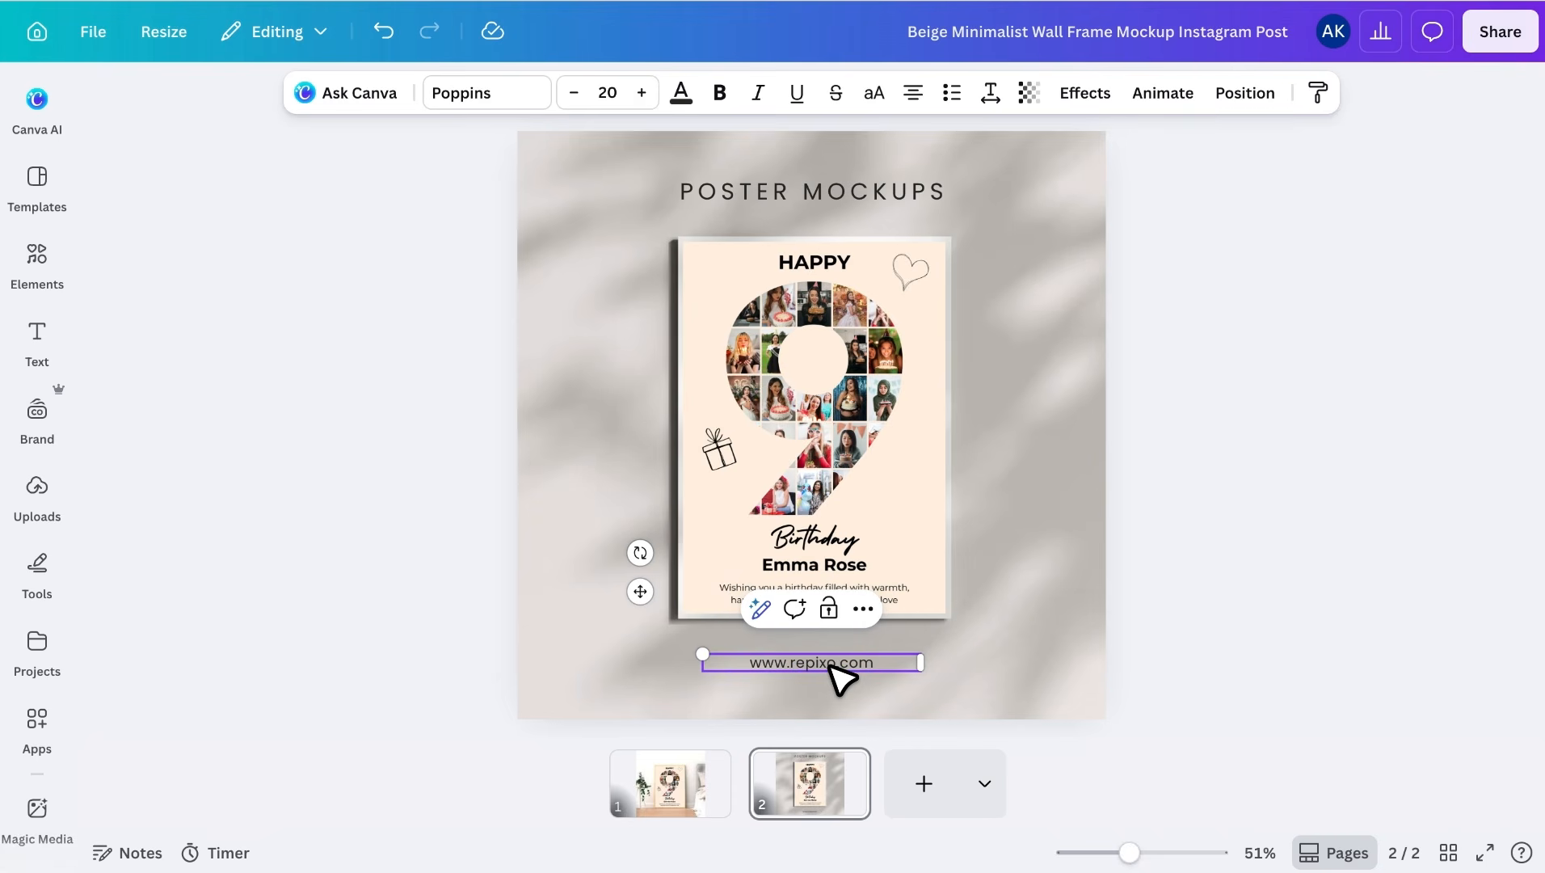
pyautogui.click(1201, 609)
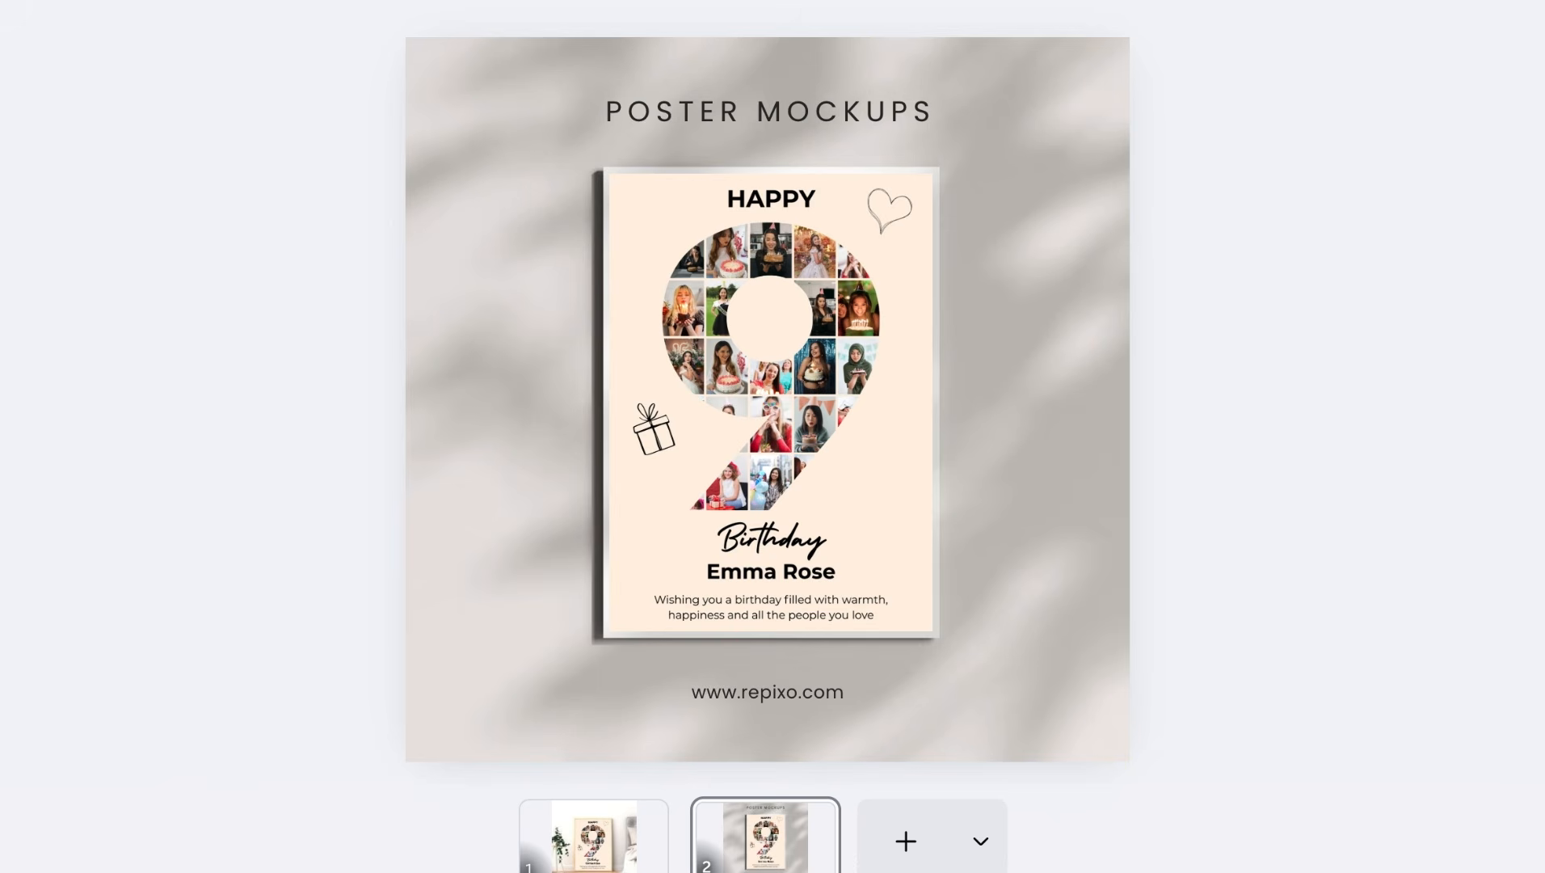
pyautogui.click(616, 841)
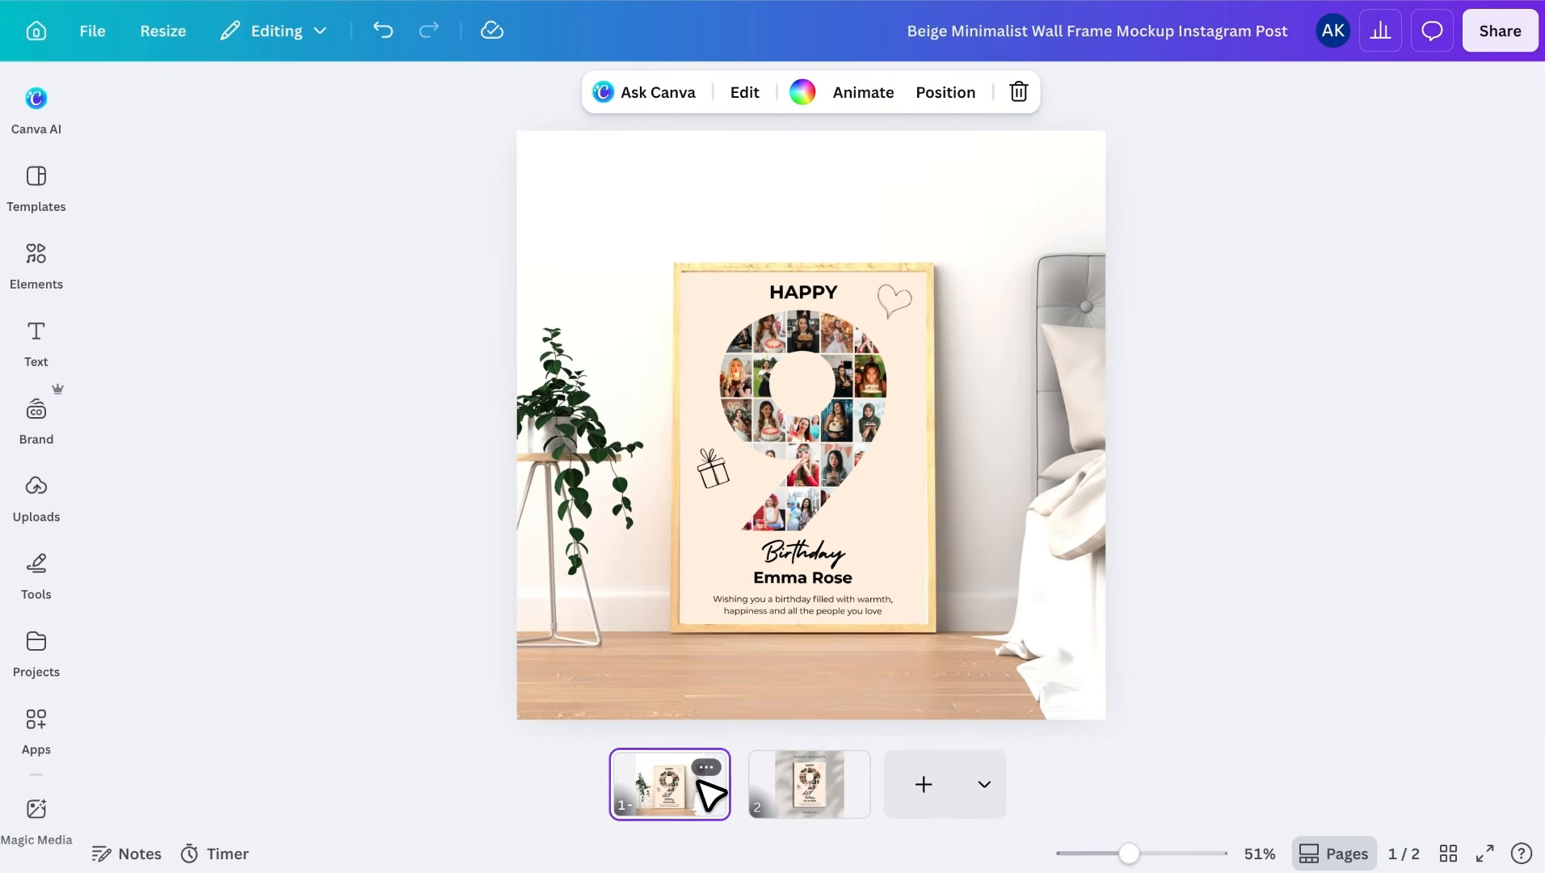